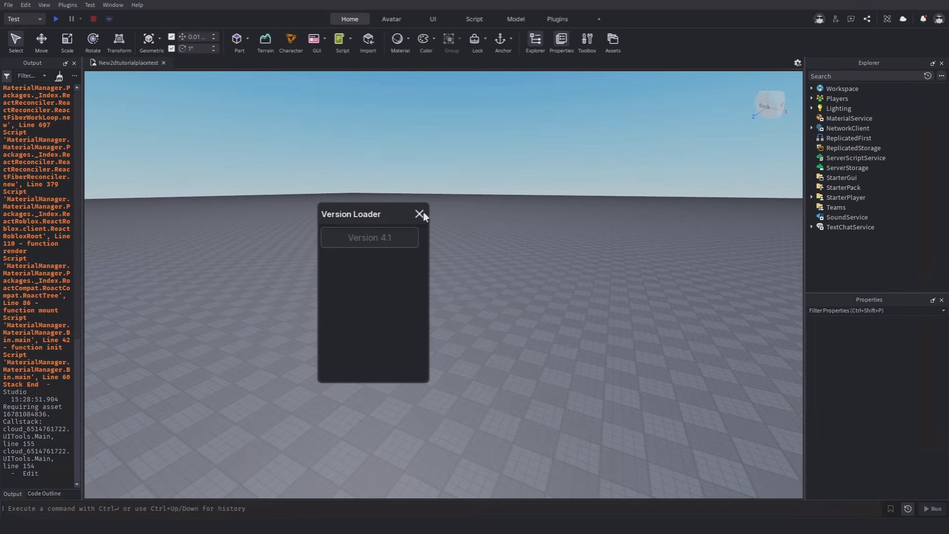
Find Emitter2D - Gui Particles among the installed plugins and make sure it is enabled.
left_click(67, 5)
left_click(87, 15)
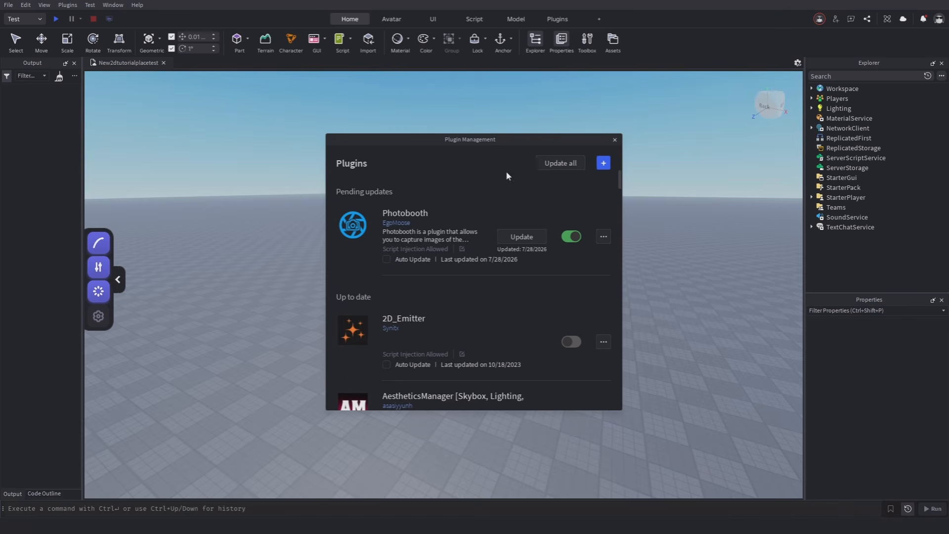
scroll(502, 257, "down", 10)
scroll(525, 259, "down", 2)
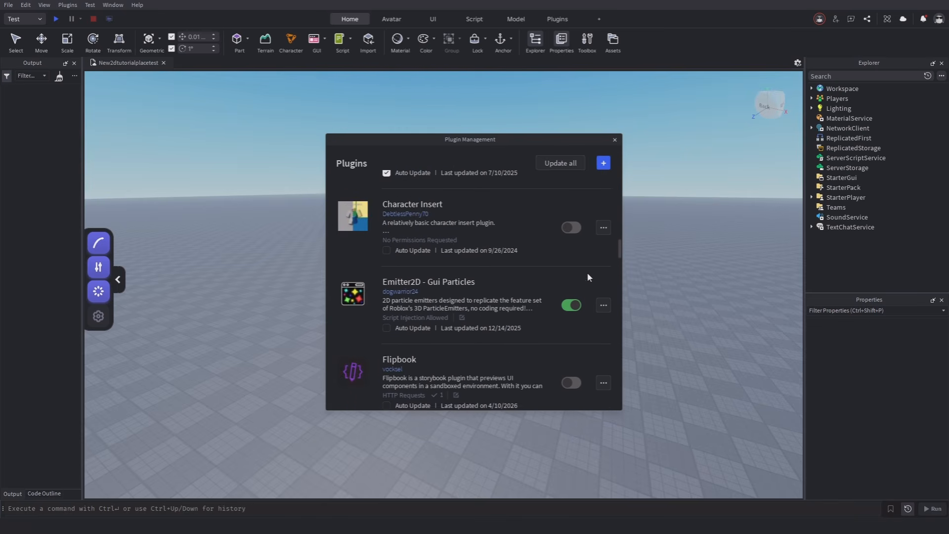
left_click(578, 305)
left_click(615, 140)
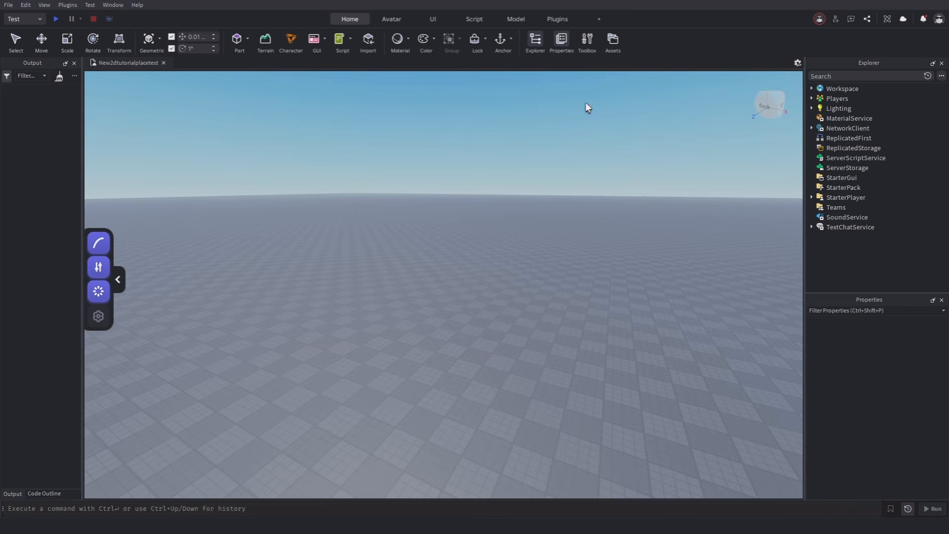
Create a custom ribbon tab for 2D particles and add the Show UI, VFX Studio and Toggle Panels tools.
left_click(600, 17)
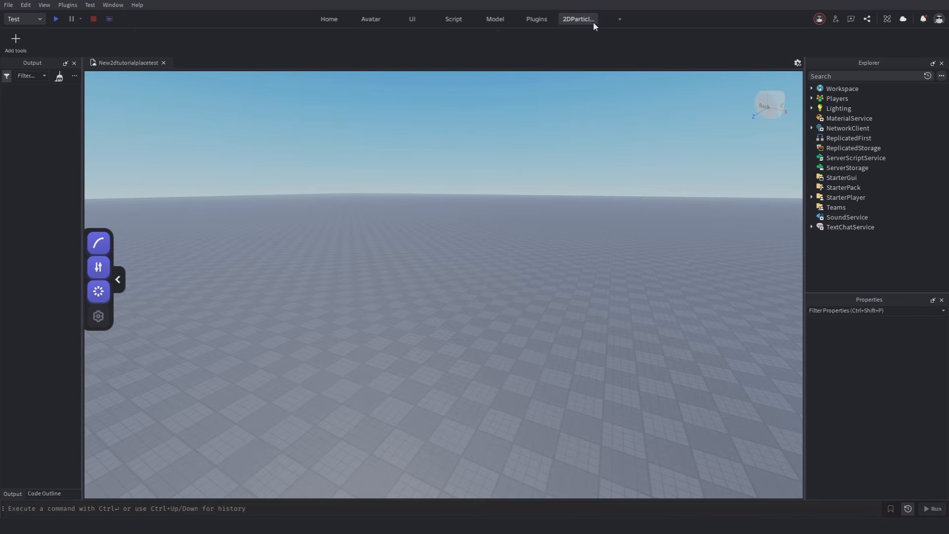
left_click(16, 39)
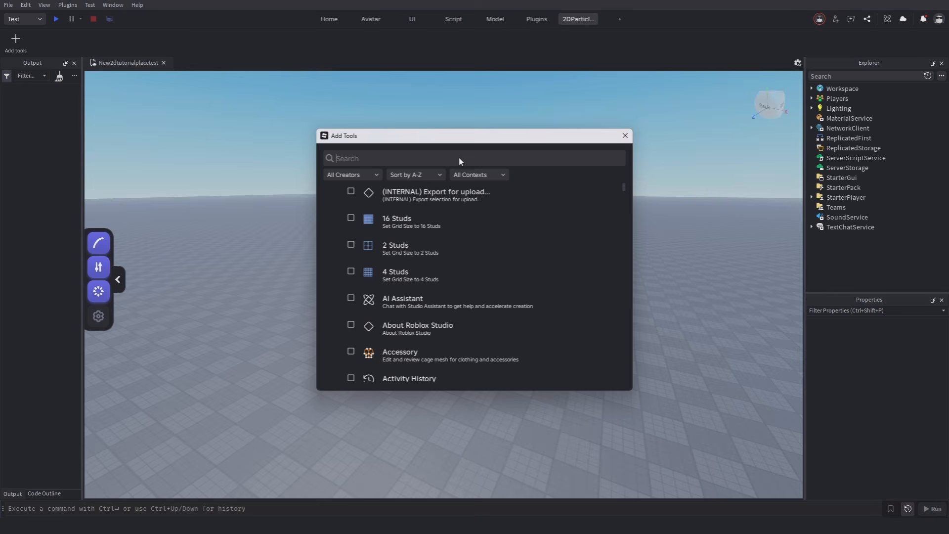
type("show")
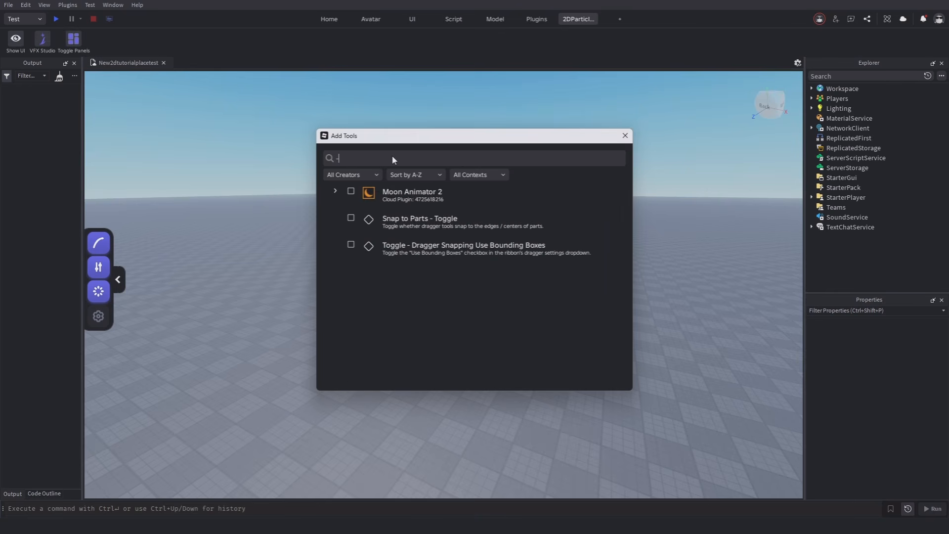
Add the Emitter2D plugin's Create Emitter and Convert tools to the custom tab.
type("Emitter")
left_click(385, 192)
left_click_drag(367, 158, 317, 156)
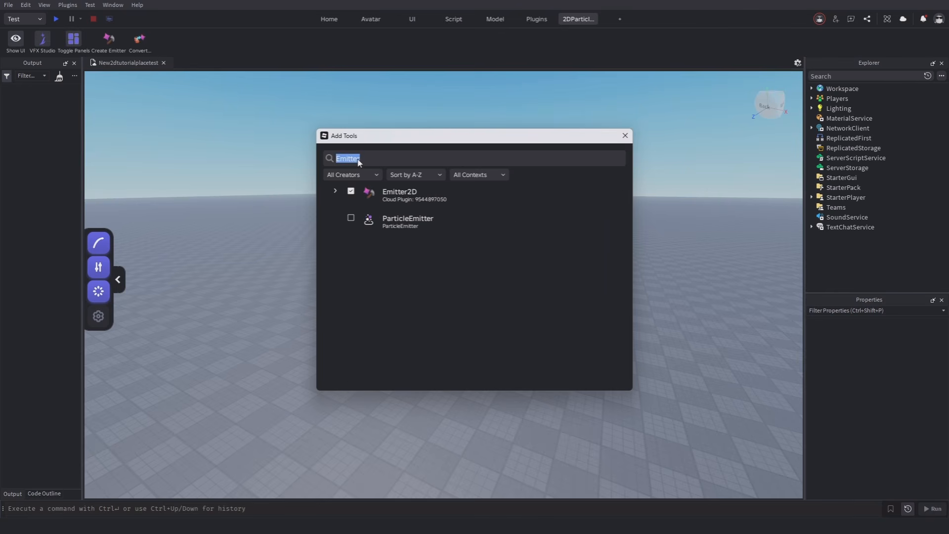
Add Emitter2D's Install Client tool to the custom tab and finish adding tools.
type("insta")
key("BackSpace")
key("BackSpace")
key("BackSpace")
key("BackSpace")
key("BackSpace")
type("clien")
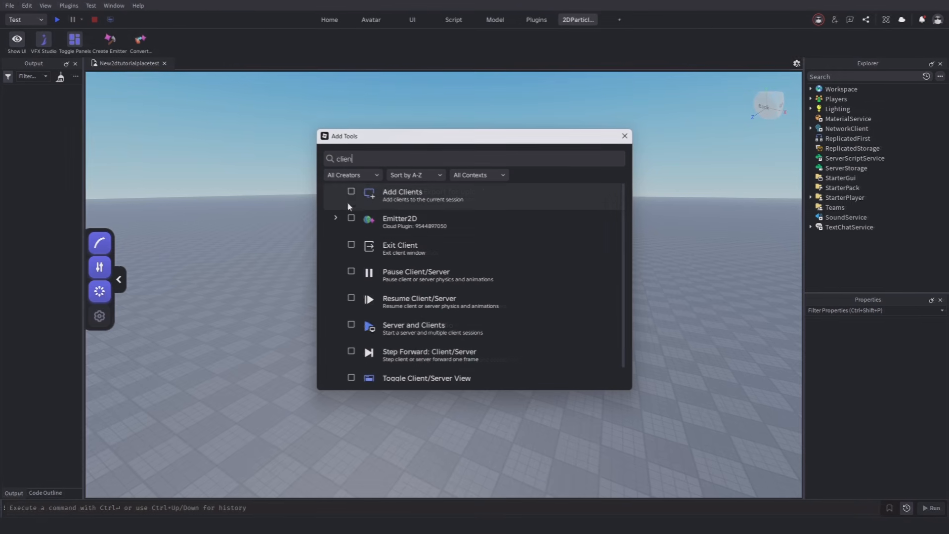
left_click(351, 217)
left_click(625, 136)
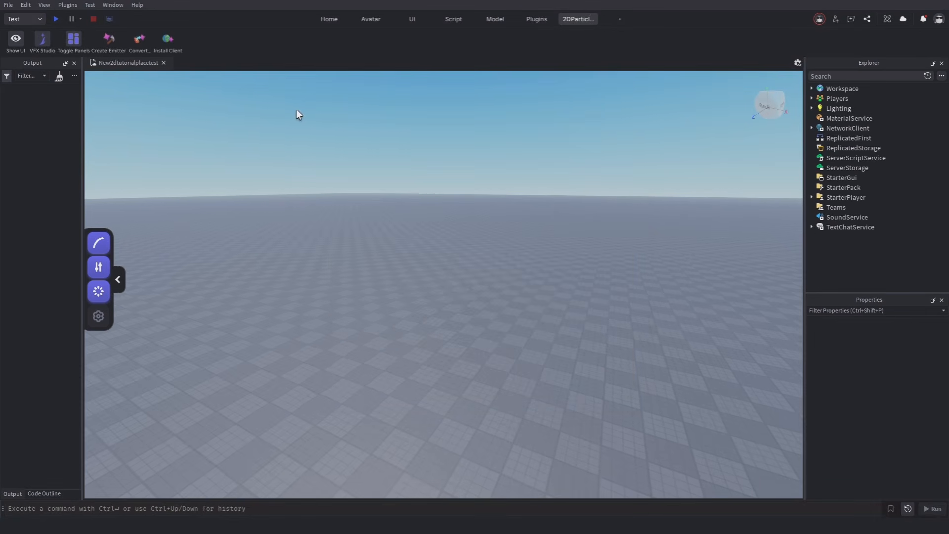
Install the Emitter2D client in the place and inspect its location under StarterPlayer.
left_click(168, 40)
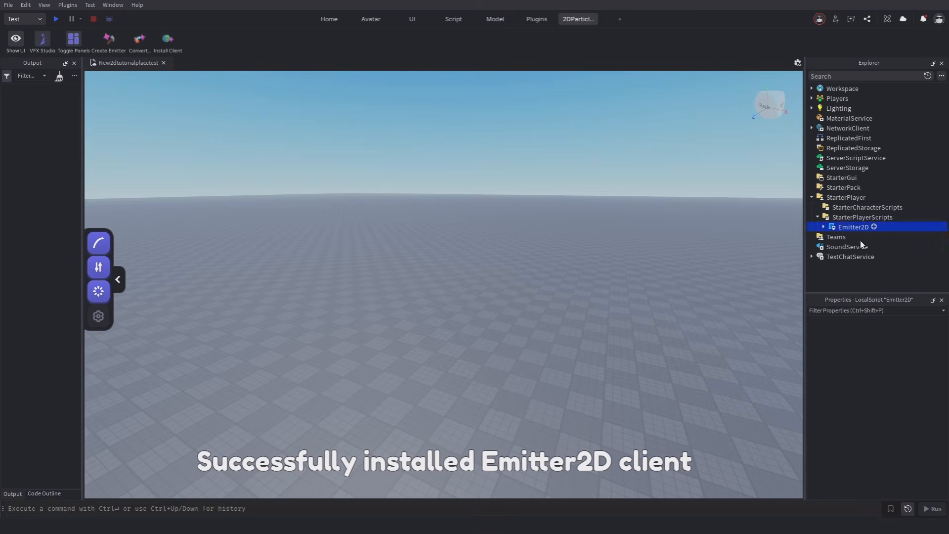
left_click(888, 218)
left_click(836, 208)
left_click(835, 198)
Turn off the three active panels of the floating plugin toolbar in the viewport and clear the selection.
left_click(99, 243)
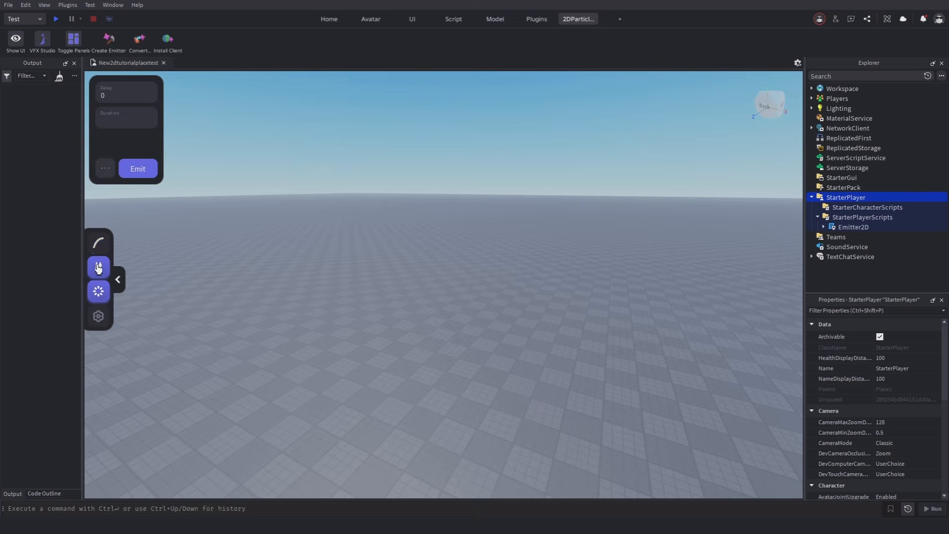
left_click(98, 267)
left_click(477, 235)
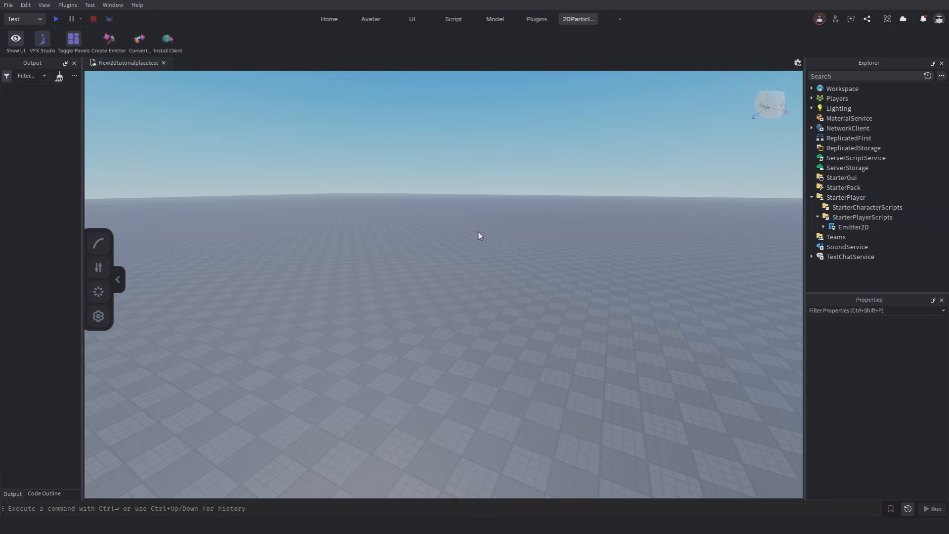
Insert a Part into Workspace and focus the camera on it.
left_click(812, 89)
left_click(864, 88)
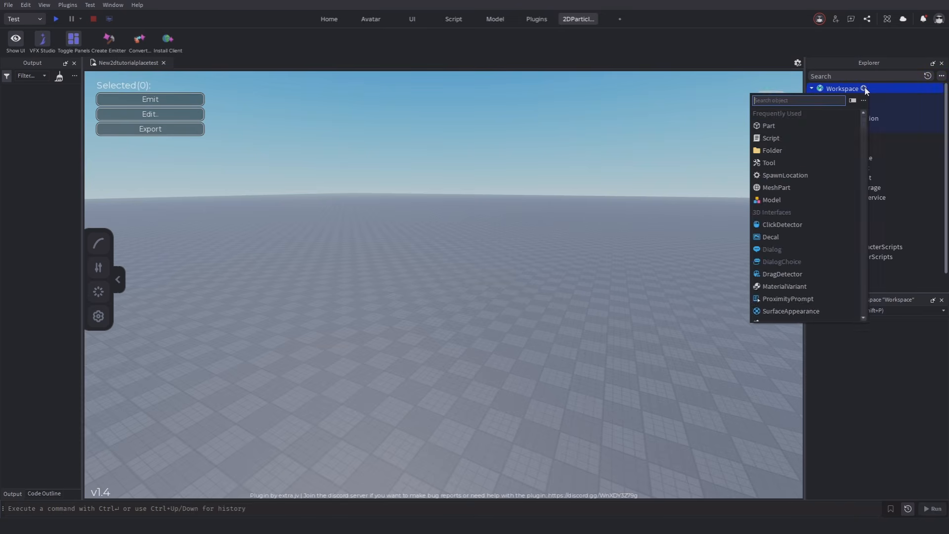
type("part")
key("Return")
left_click(834, 138)
key("f")
right_click_drag(523, 218, 541, 223)
scroll(523, 217, "down", 3)
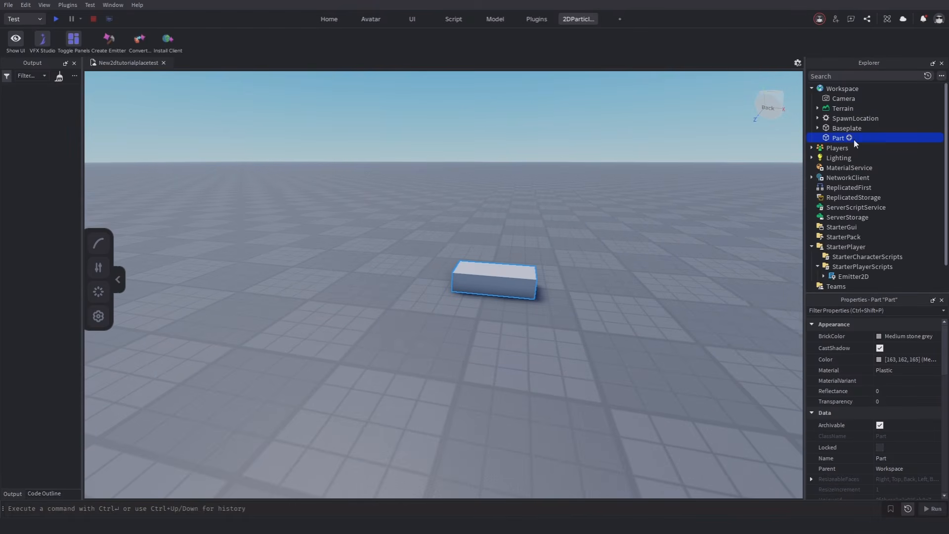
Add an Attachment to the Part and a ParticleEmitter inside that Attachment.
left_click(850, 138)
type("att")
key("Return")
left_click(880, 147)
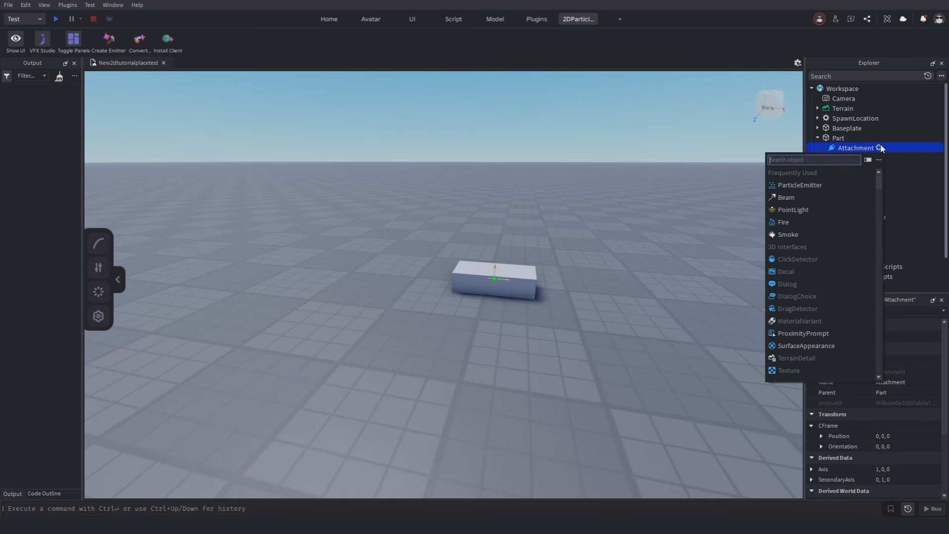
type("particle")
key("Return")
Set the Part's Transparency to 1 and move it up about 9.56 studs.
left_click(882, 401)
type("1")
key("Return")
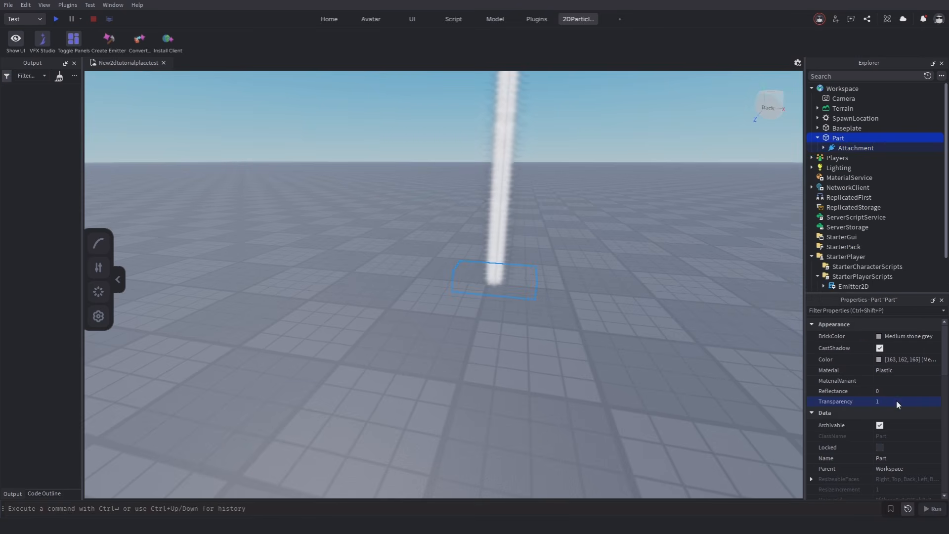
key("ctrl+2")
right_click_drag(676, 346, 692, 336)
left_click_drag(432, 250, 437, 106)
right_click_drag(719, 181, 722, 190)
Set the ParticleEmitter's Lifetime to 1 and Rate to 1.
left_click(824, 148)
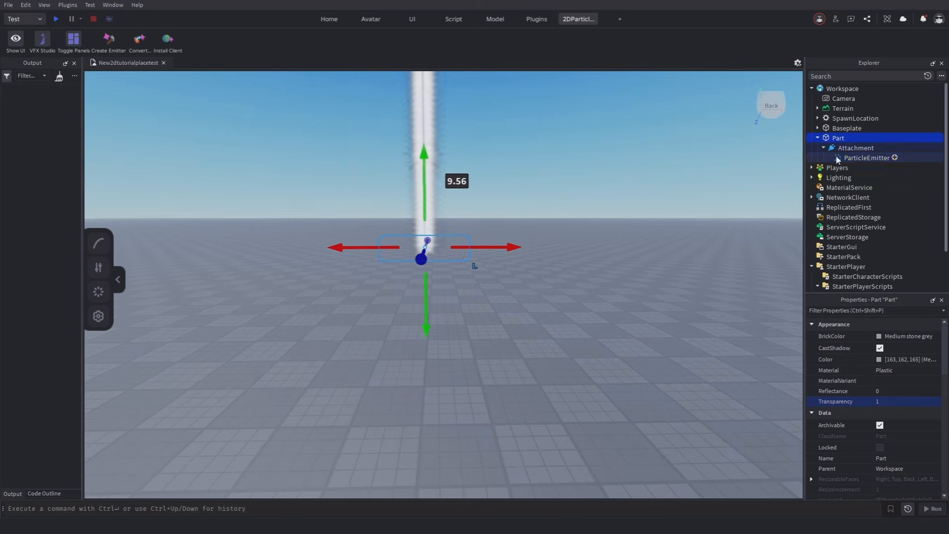
left_click(839, 158)
scroll(896, 377, "down", 5)
left_click(892, 387)
type("1")
key("Return")
left_click(880, 395)
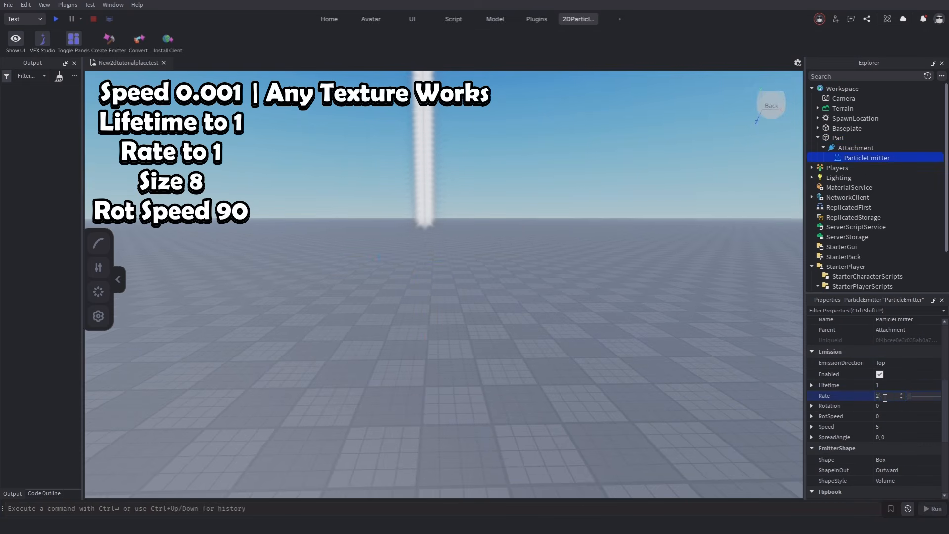
type("1")
key("Return")
Set the emitter's Speed to 0.01, RotSpeed to 90, LightEmission to 1, LightInfluence to 0 and Brightness to 5.
left_click(897, 426)
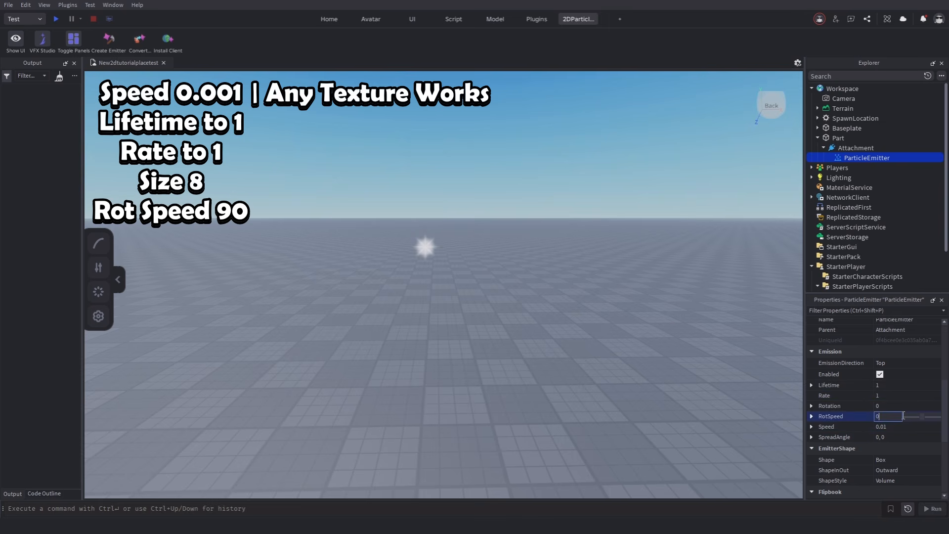
scroll(901, 415, "up", 5)
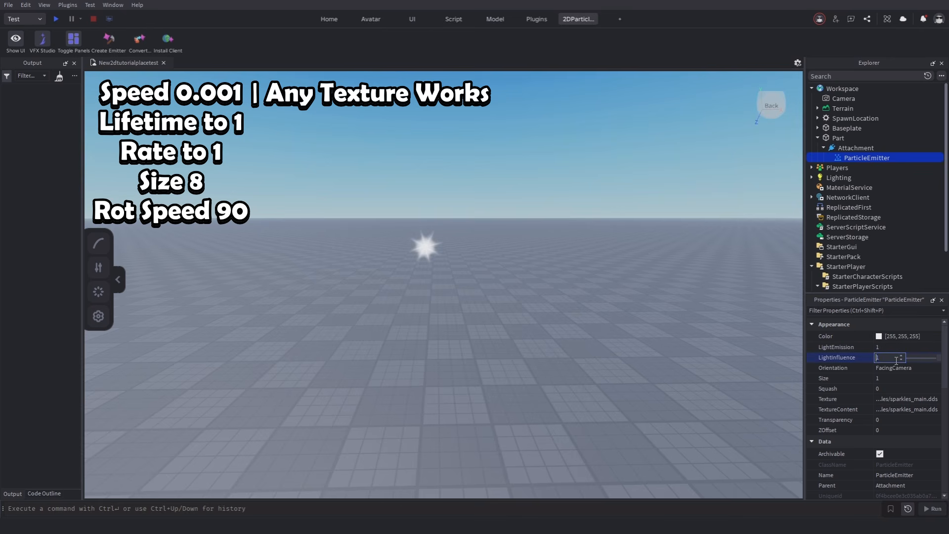
left_click(907, 338)
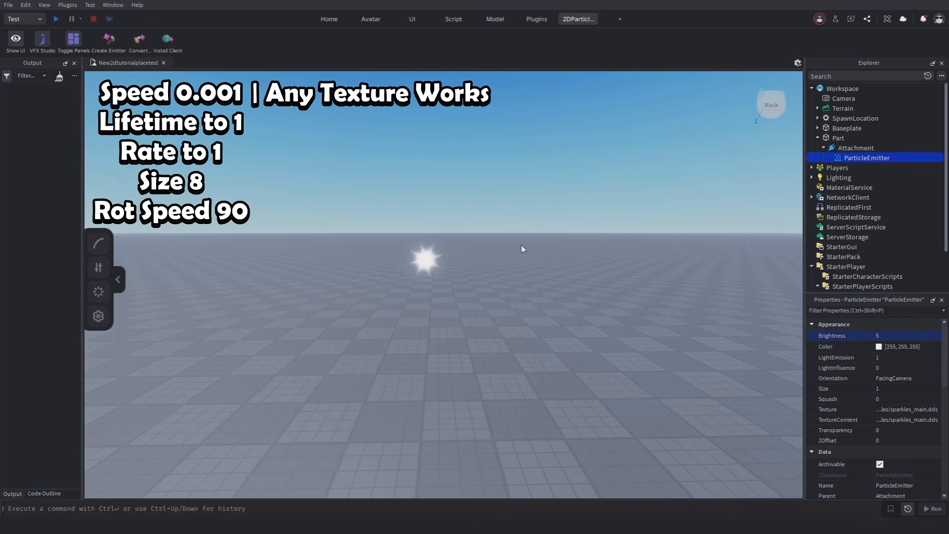
Replace the emitter's texture with the small four-pointed star from the VFX Studio textures.
left_click(42, 39)
left_click(121, 346)
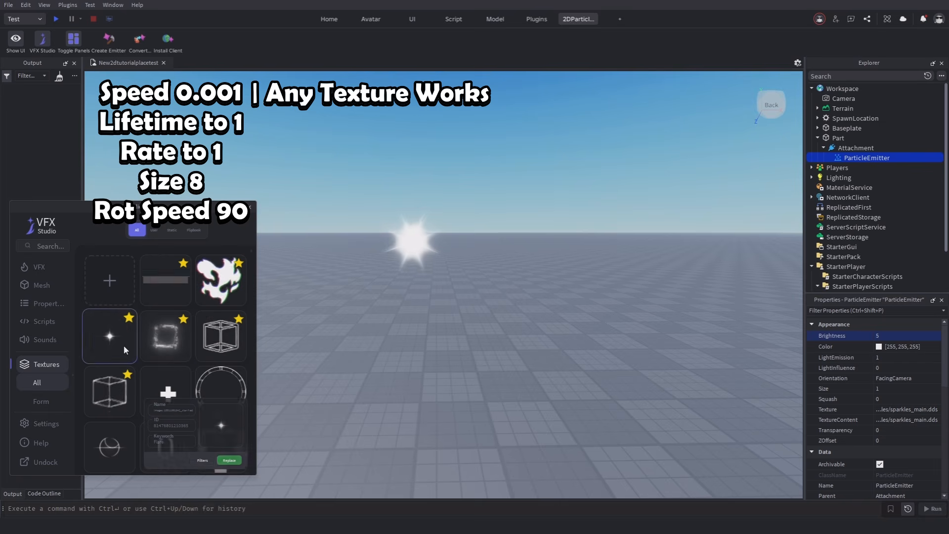
left_click(225, 462)
left_click(250, 208)
right_click_drag(376, 232, 369, 247)
Set the emitter's Size to 8 and review its emission properties.
left_click(898, 390)
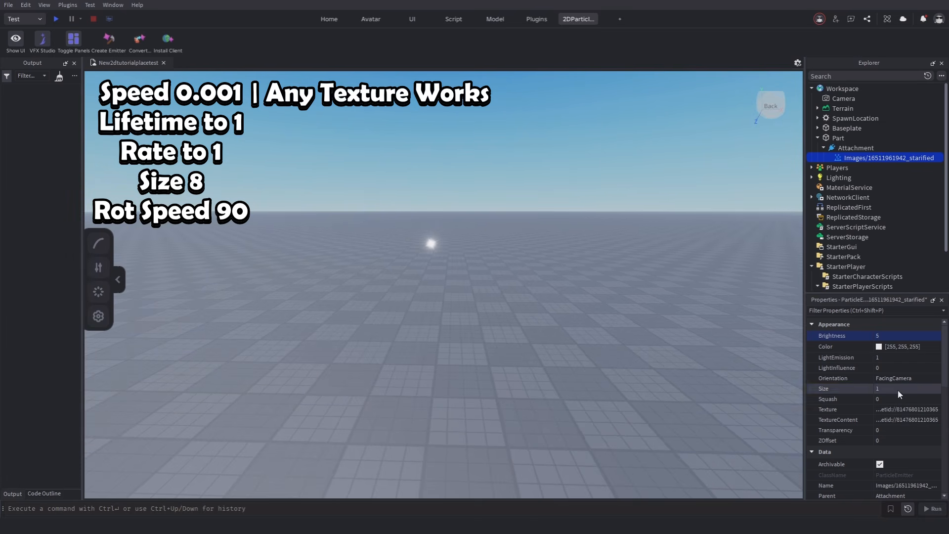
type("8")
key("Return")
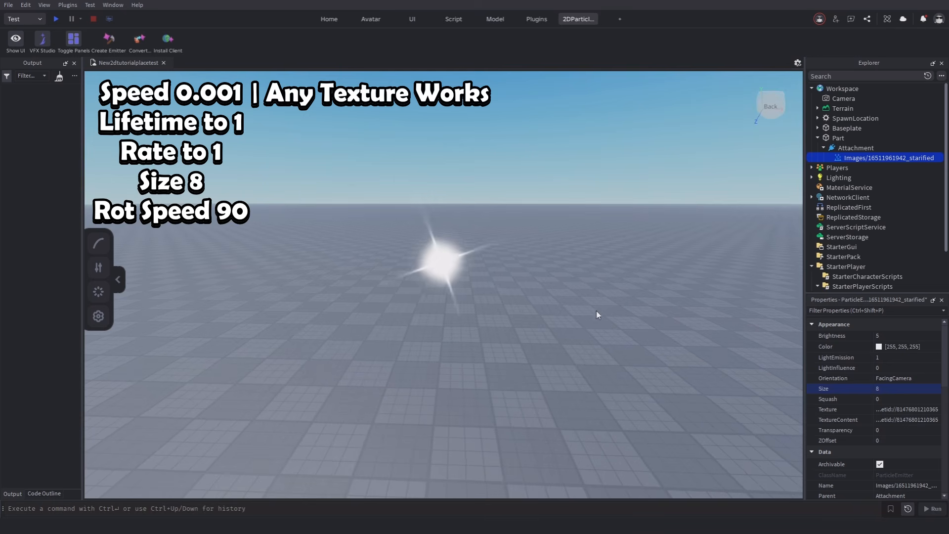
scroll(916, 404, "down", 4)
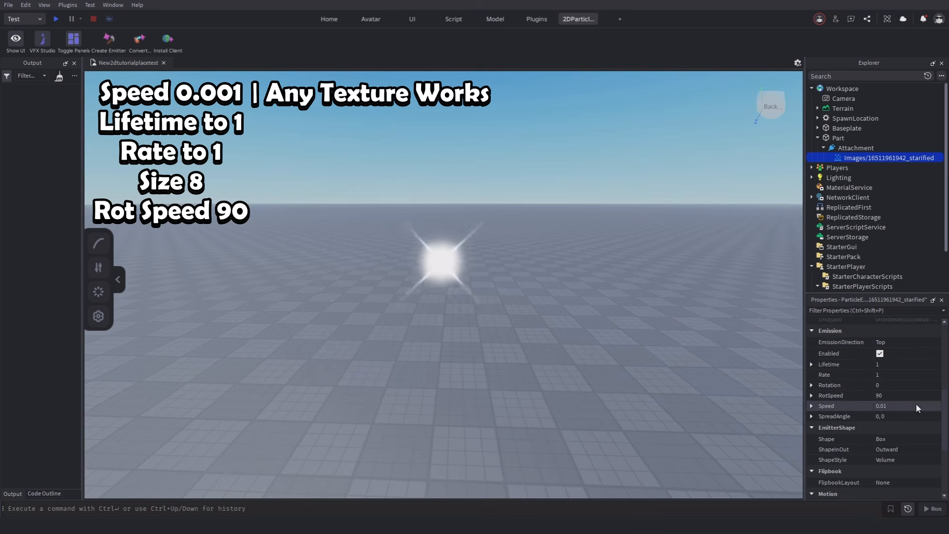
Convert the particle emitter to an Emitter2D object and move the converted object into StarterGui.
left_click(841, 158)
left_click(141, 47)
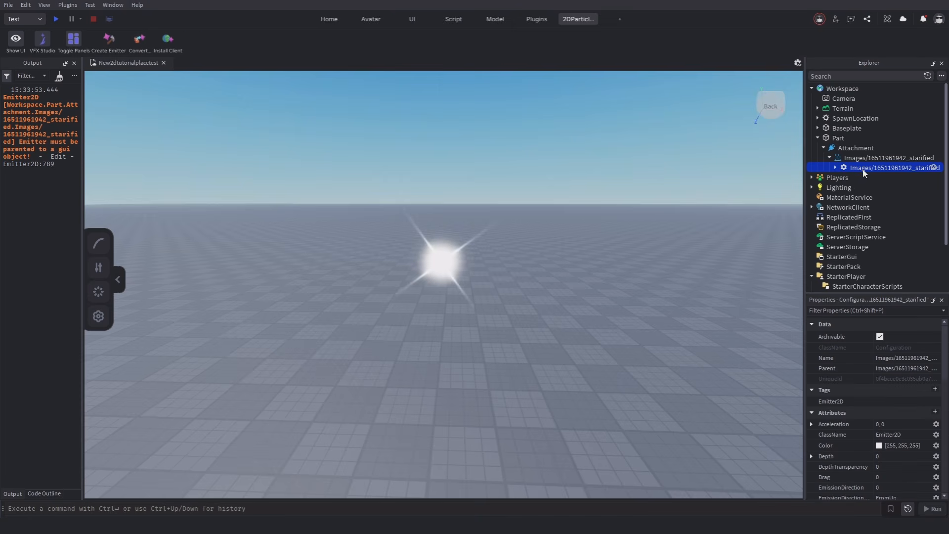
scroll(849, 174, "down", 2)
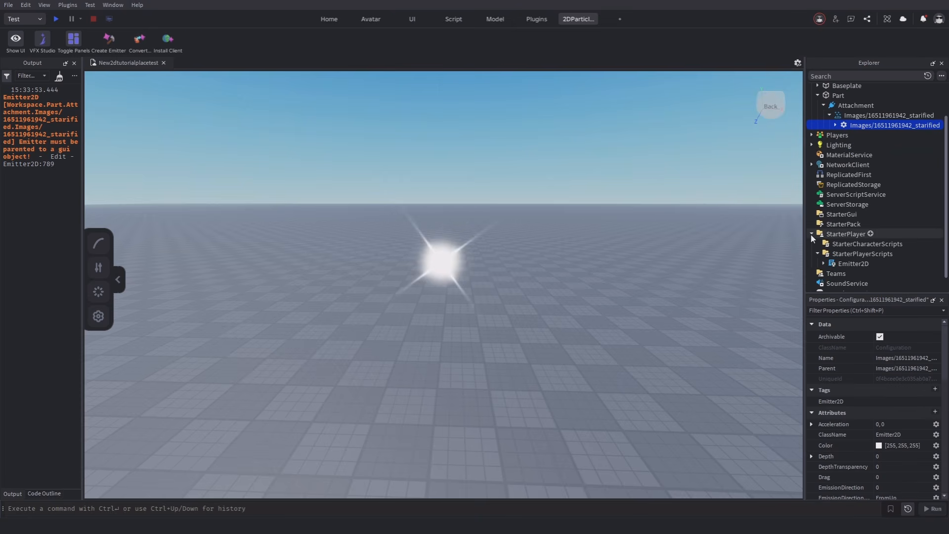
left_click(812, 236)
scroll(844, 227, "up", 2)
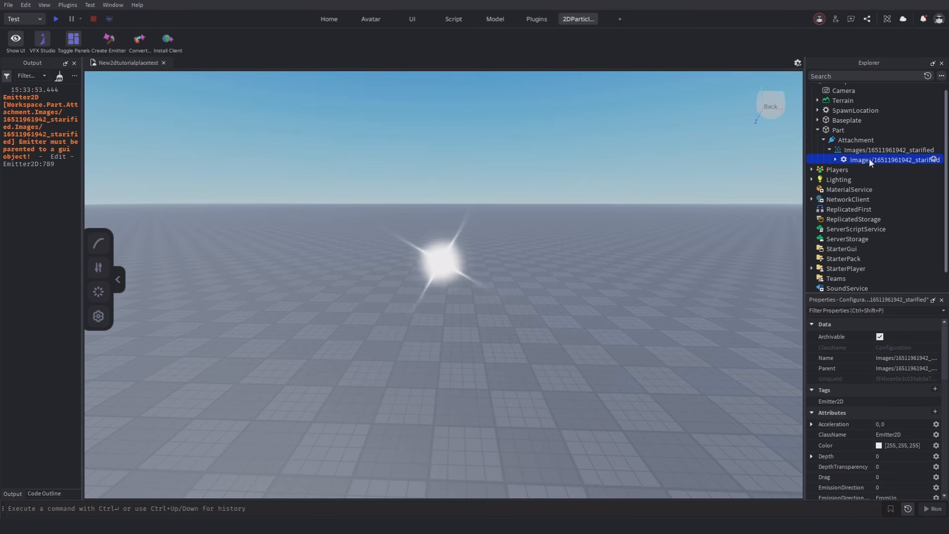
key("Delete")
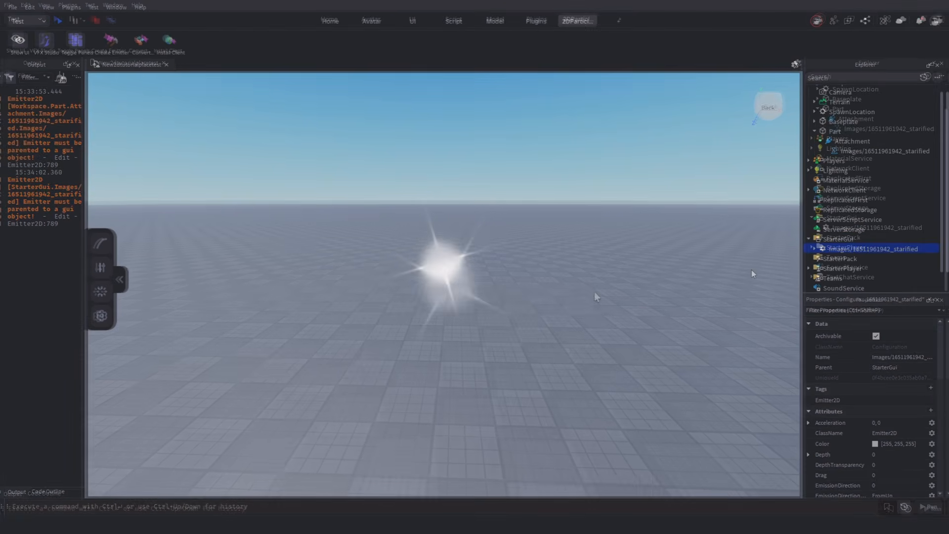
Insert a ScreenGui into StarterGui.
left_click(863, 217)
type("scr")
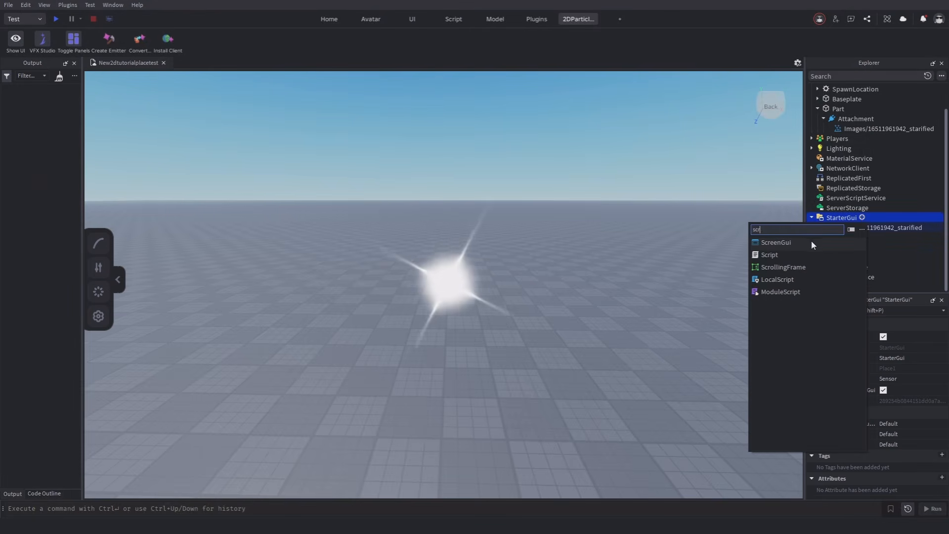
left_click(813, 242)
Add a TextButton and a Frame to the ScreenGui and expand its contents.
left_click(868, 228)
type("te")
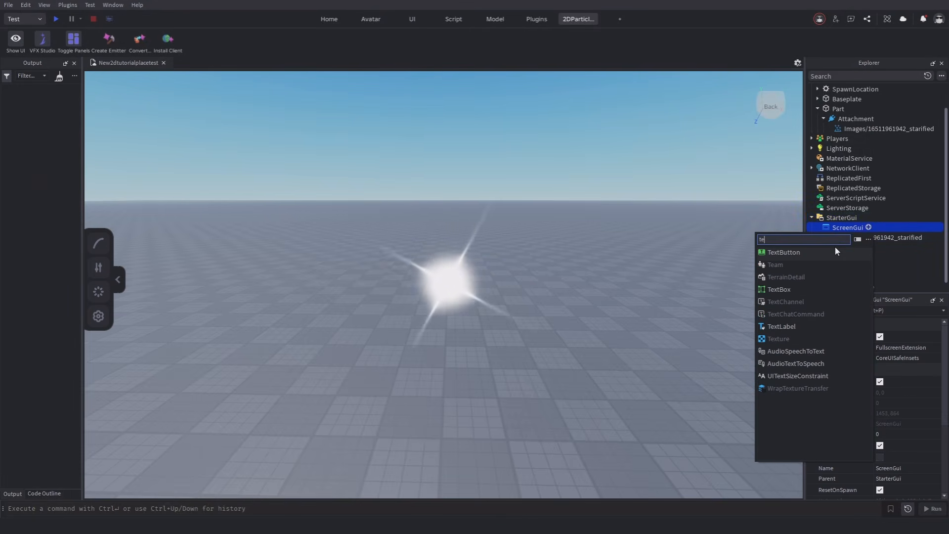
left_click(837, 252)
left_click(869, 228)
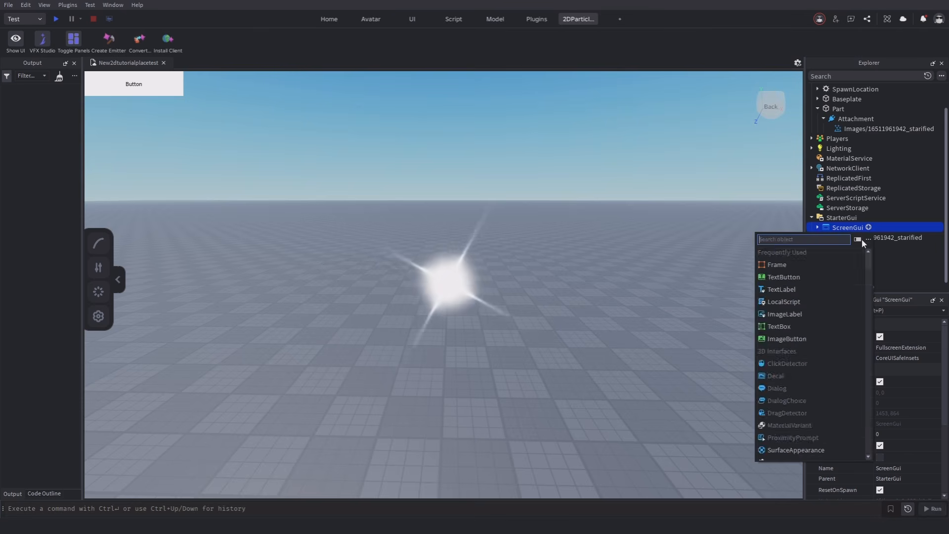
type("fra")
left_click(791, 257)
left_click(818, 227)
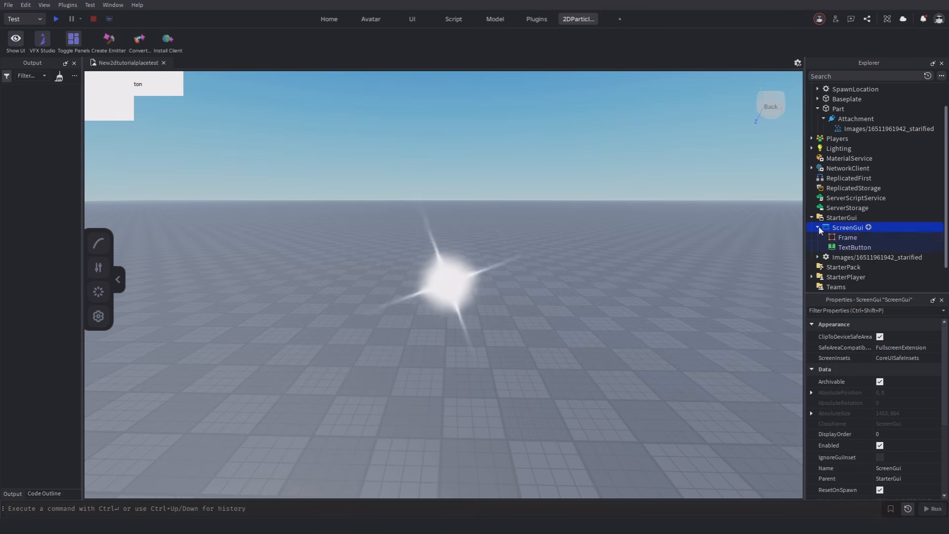
Enlarge the TextButton to about 410 x 179 pixels and place it near the middle of the viewport.
left_click(839, 248)
mouse_move(132, 95)
left_mouse_down()
mouse_move(212, 106)
mouse_move(455, 292)
mouse_move(498, 300)
mouse_move(577, 368)
mouse_move(592, 362)
left_mouse_up()
left_click_drag(495, 327, 455, 288)
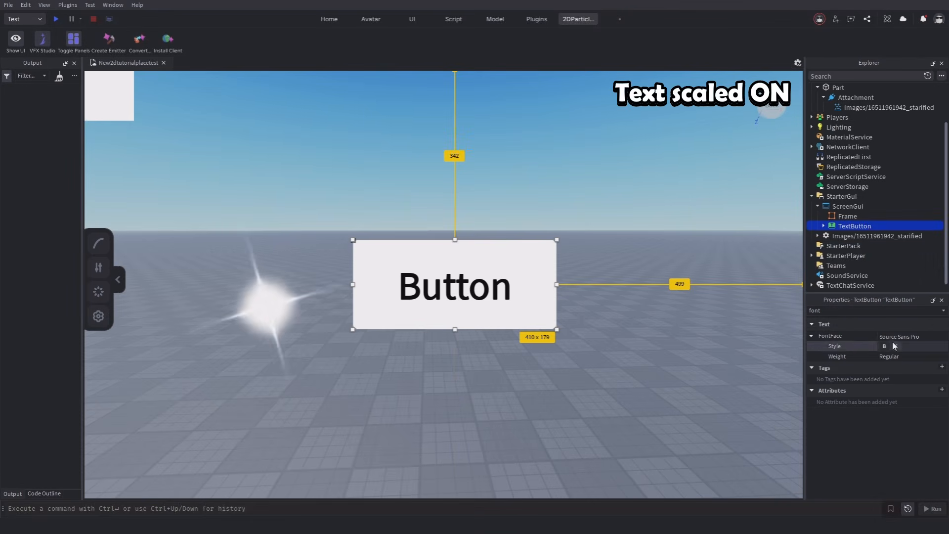
Set the TextButton's FontFace to Fredoka One.
left_click(895, 356)
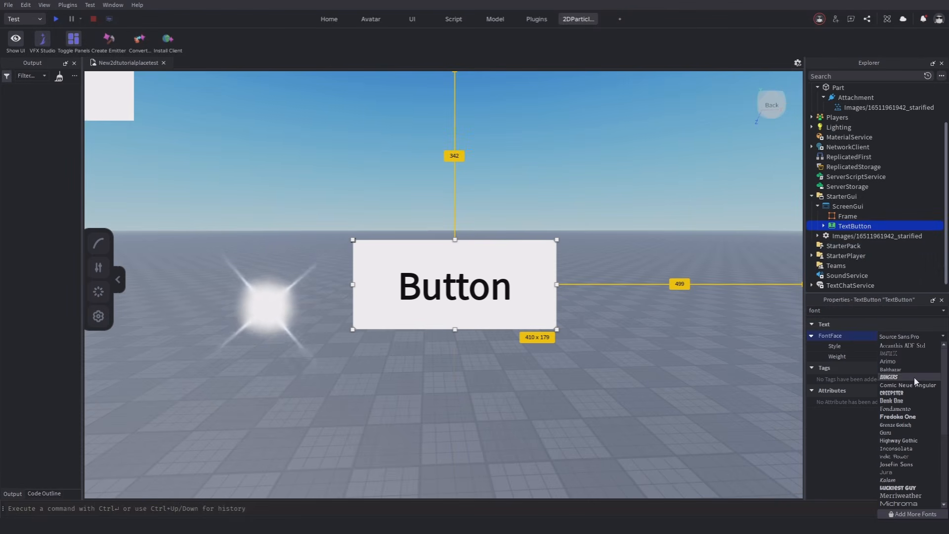
left_click(910, 415)
left_click(675, 337)
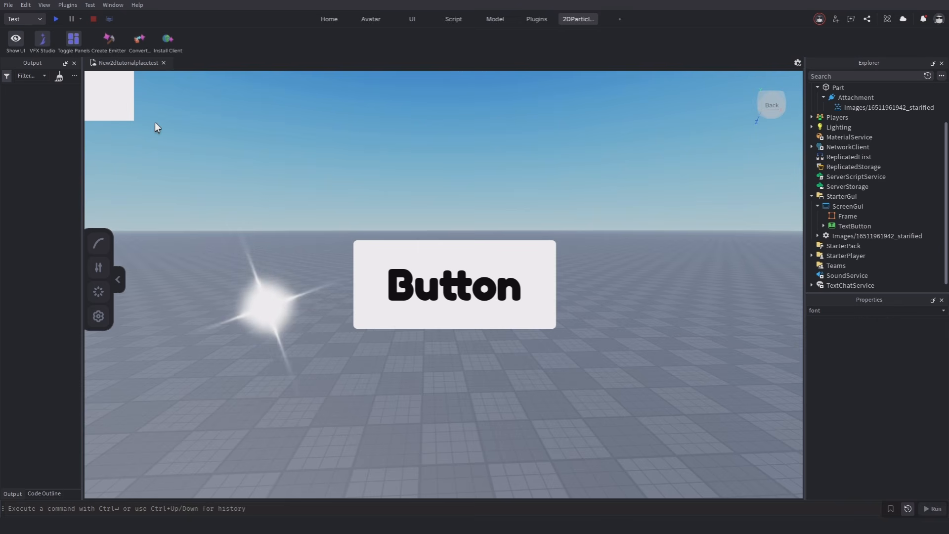
Shrink the Frame to about 36 x 32 pixels at the button's upper-right corner and set its BackgroundTransparency to 1.
left_click(831, 216)
left_click_drag(117, 103, 548, 248)
double_click(848, 312)
type("bac")
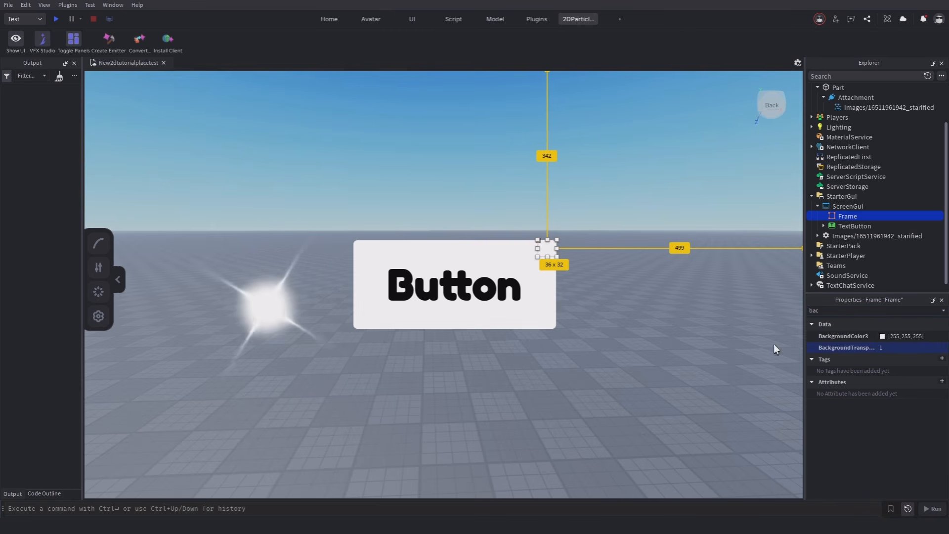
left_click(579, 339)
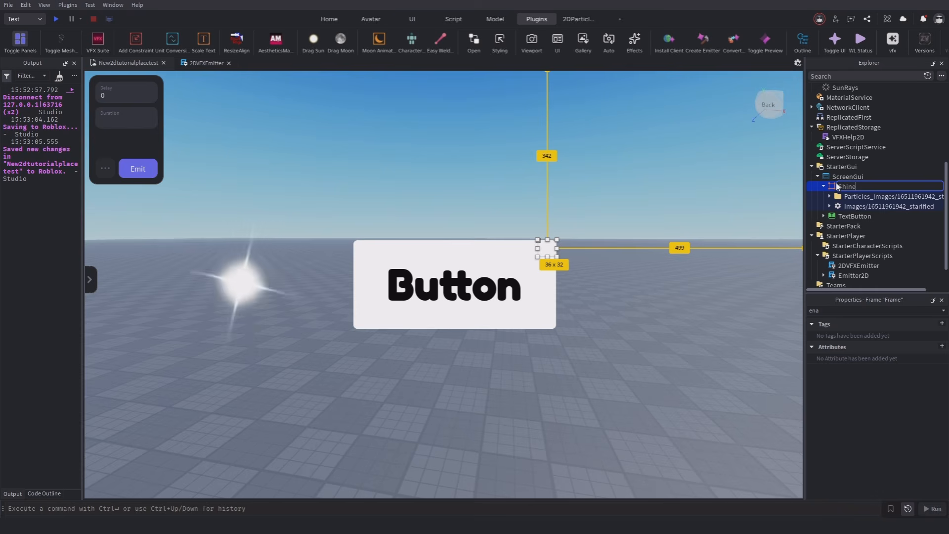
Rename the Frame as Shine Pos and its starified emitter configuration as Shine.
type("Pos")
key("Return")
double_click(848, 206)
type("Shine")
key("Return")
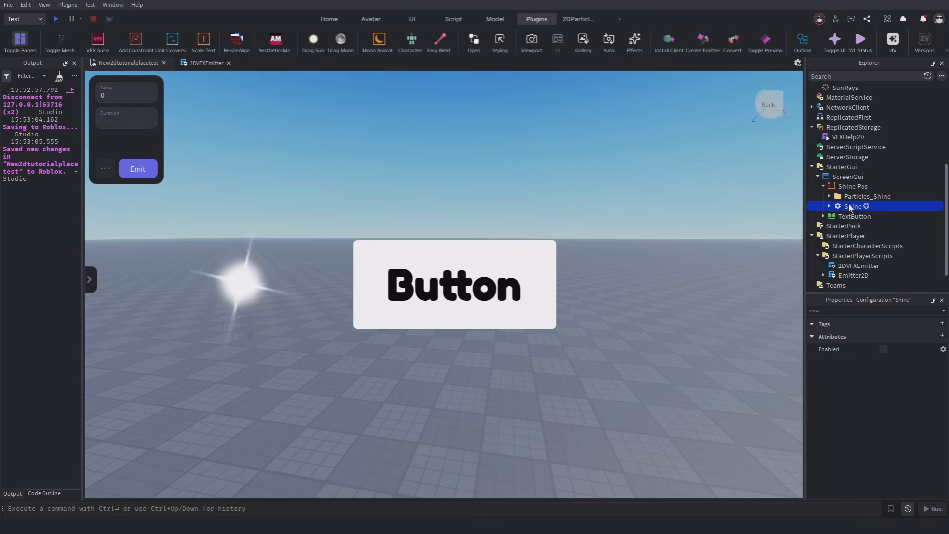
left_click(853, 187)
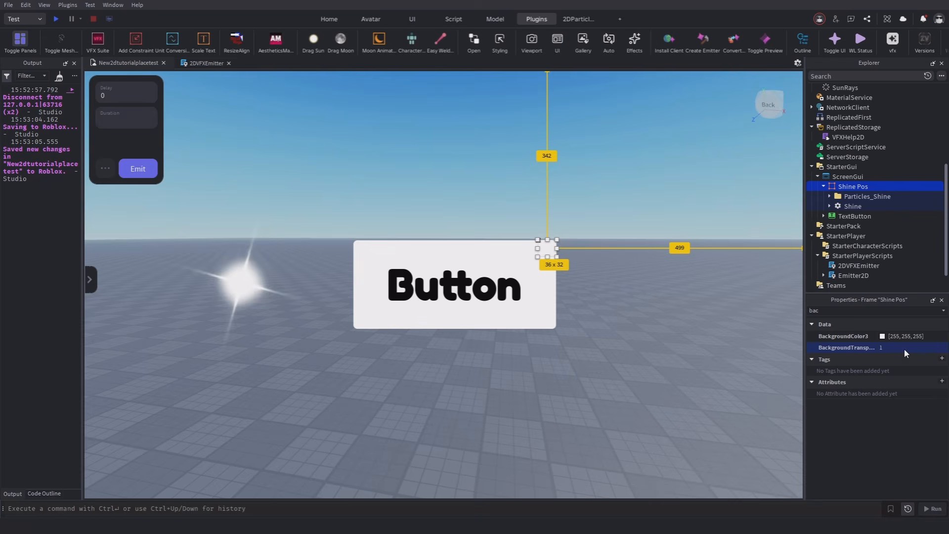
left_click(646, 310)
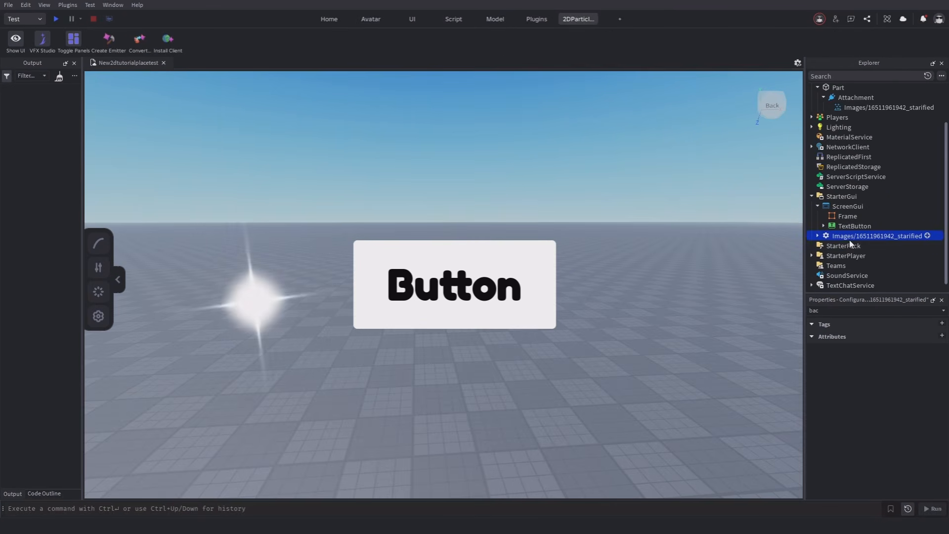
Move the starified emitter into the Frame and reposition the moon to turn the scene to night.
left_click_drag(859, 233, 852, 220)
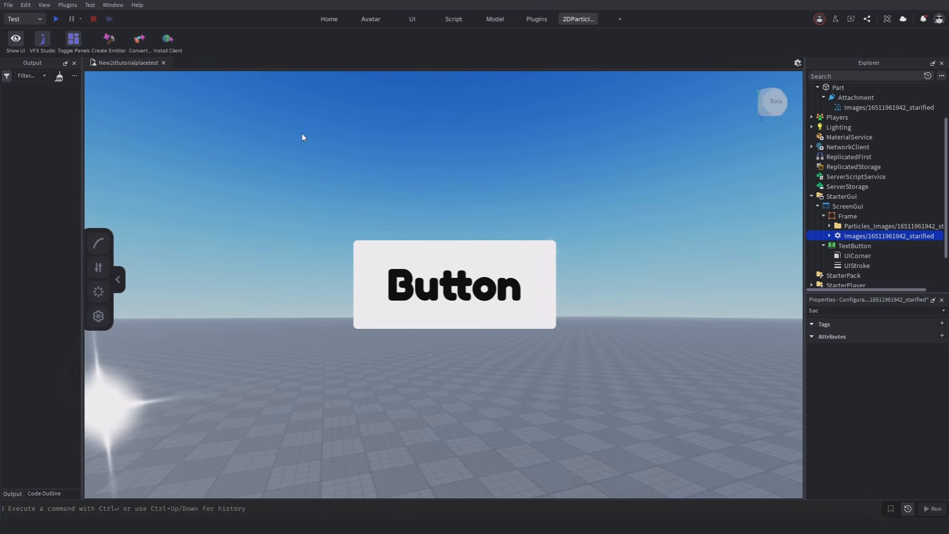
left_click(542, 19)
left_click(364, 50)
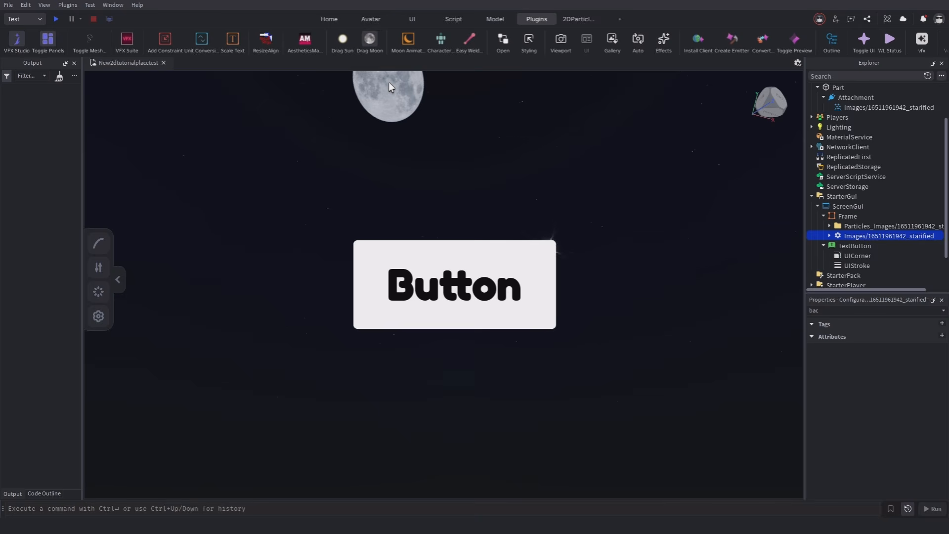
right_click_drag(491, 150, 500, 156)
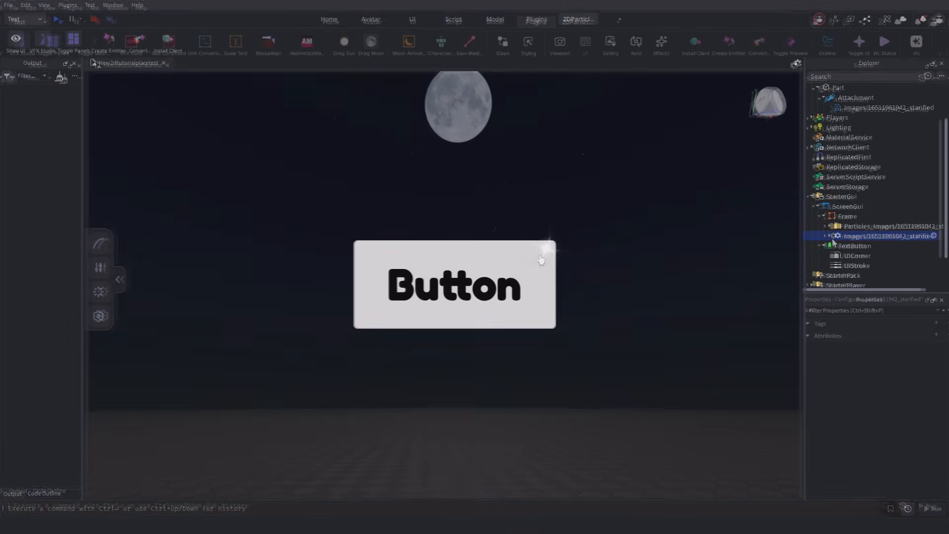
Review the full list of properties and attributes on the emitter configuration inside the Frame.
scroll(871, 406, "down", 3)
scroll(872, 404, "down", 3)
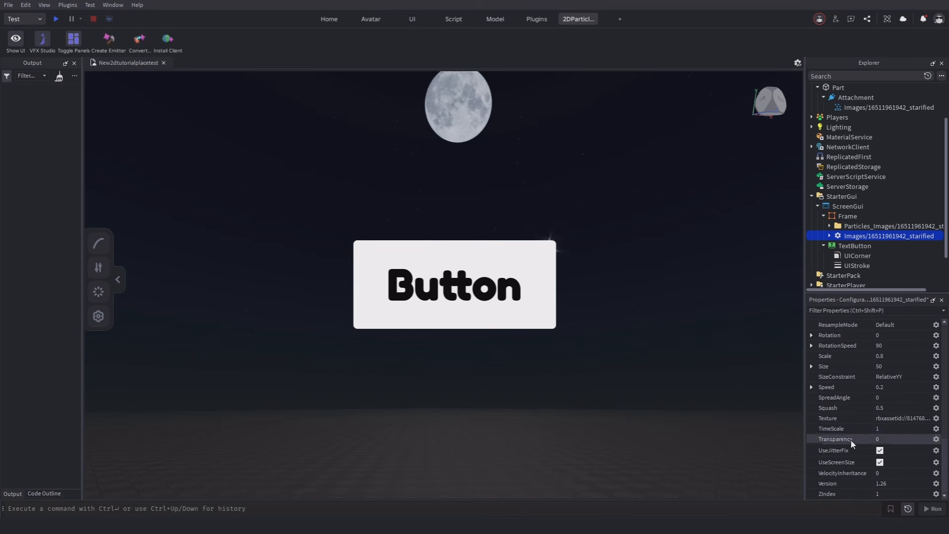
left_click(836, 227)
left_click(839, 236)
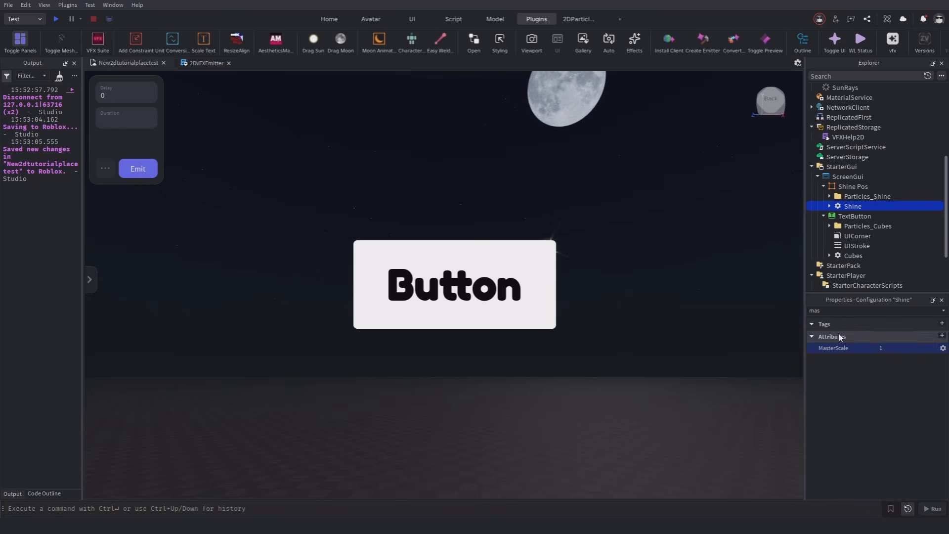
key("BackSpace")
key("BackSpace")
key("BackSpace")
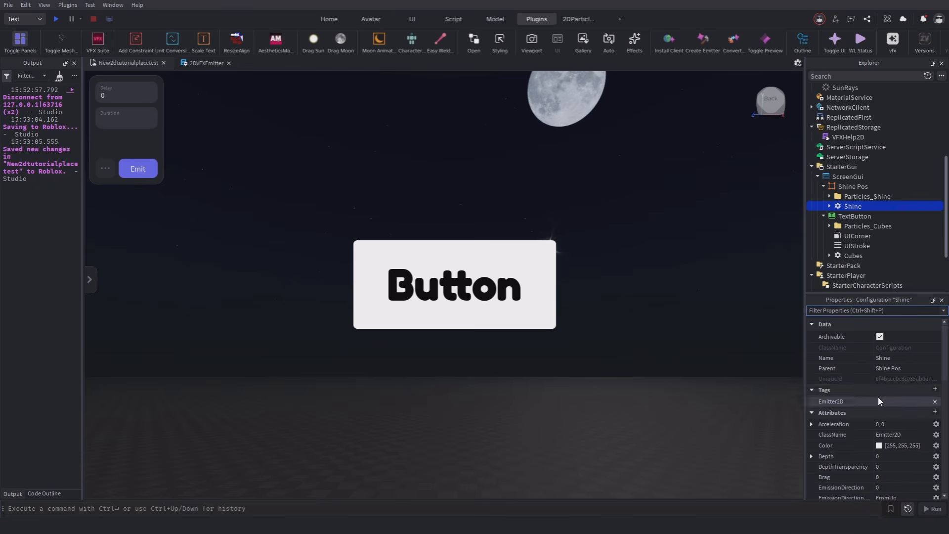
scroll(885, 396, "down", 2)
scroll(910, 401, "down", 4)
left_click(891, 452)
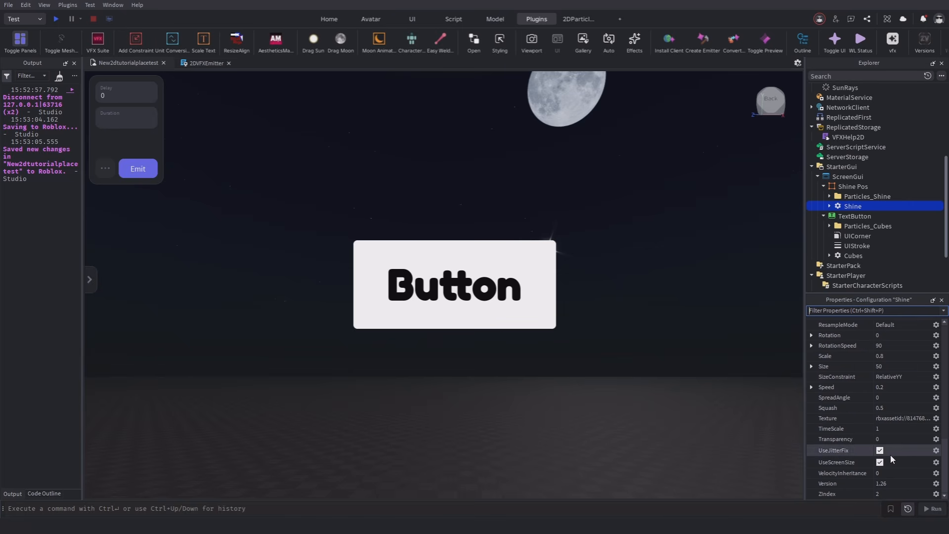
scroll(895, 440, "down", 1)
scroll(900, 423, "up", 6)
scroll(887, 404, "down", 10)
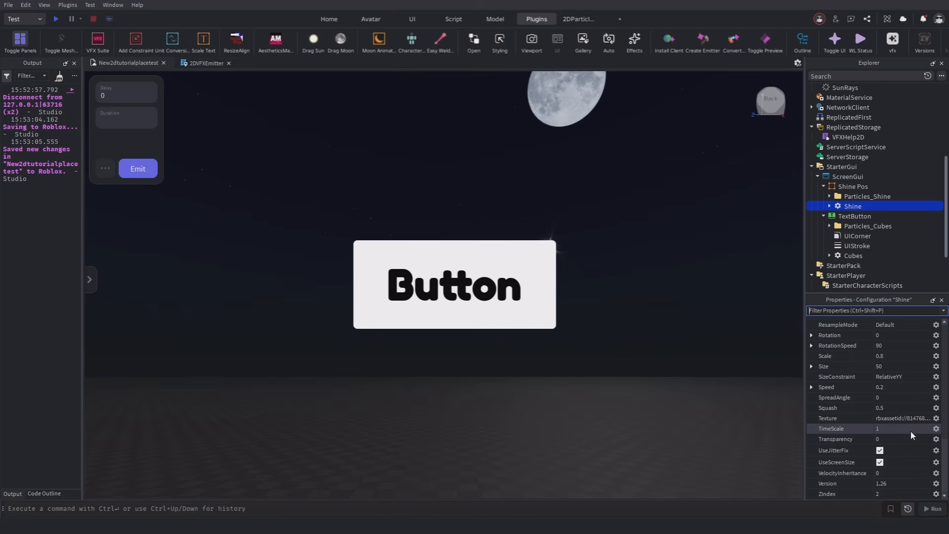
scroll(911, 431, "up", 3)
Filter the Shine emitter's properties by "emit" and examine the matching entries.
left_click(848, 312)
type("emit")
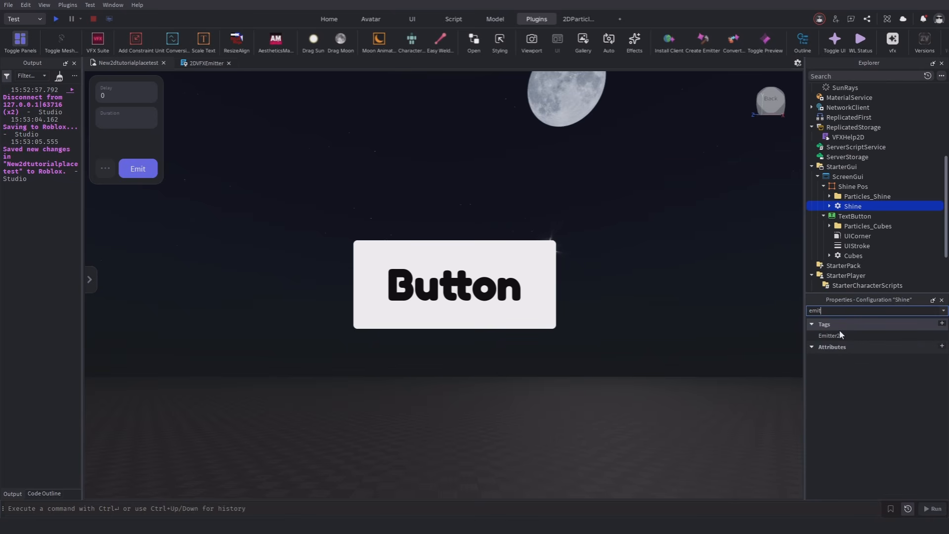
left_click(829, 357)
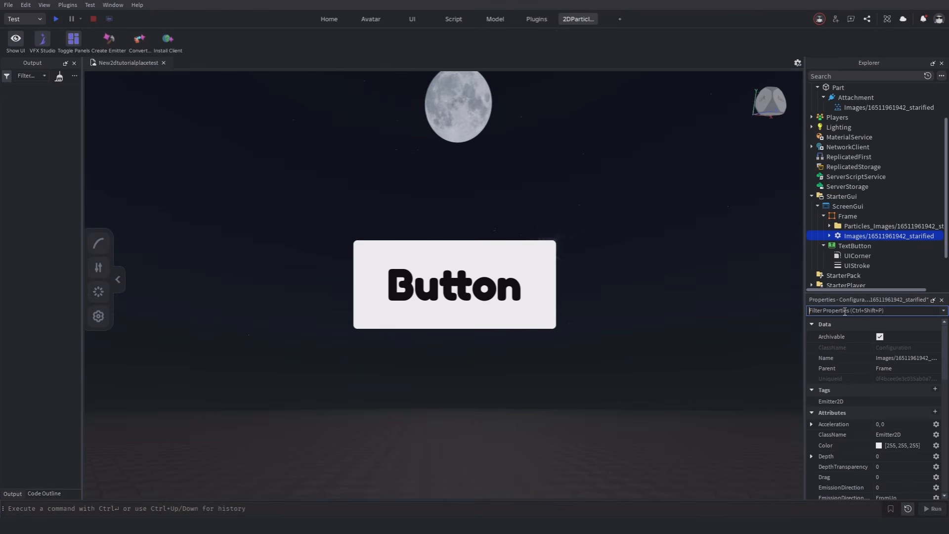
Set the starified emitter's MasterScale attribute to 4.
type("mas")
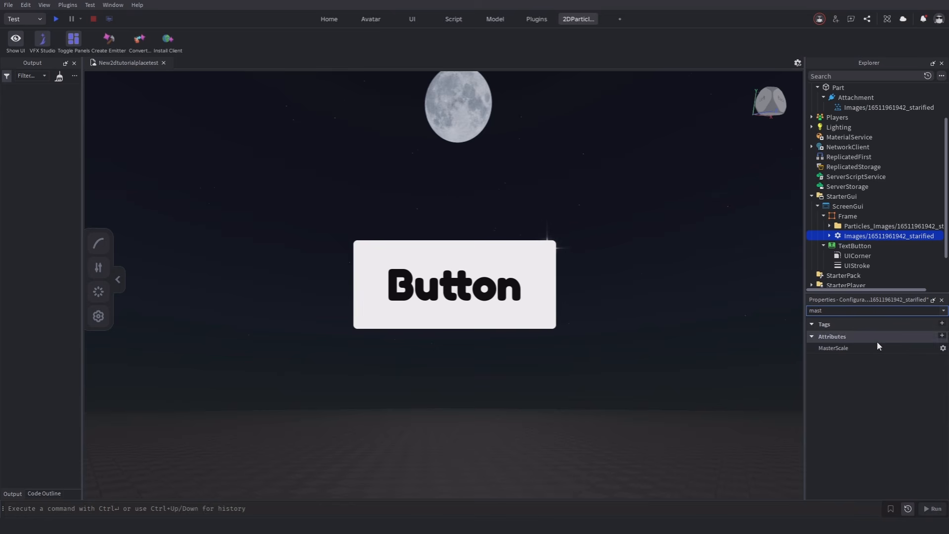
left_click(890, 348)
type("4")
key("Return")
Set the emitter's Color attribute to a light green of about 138, 255, 156.
left_click_drag(834, 312, 772, 314)
type("c")
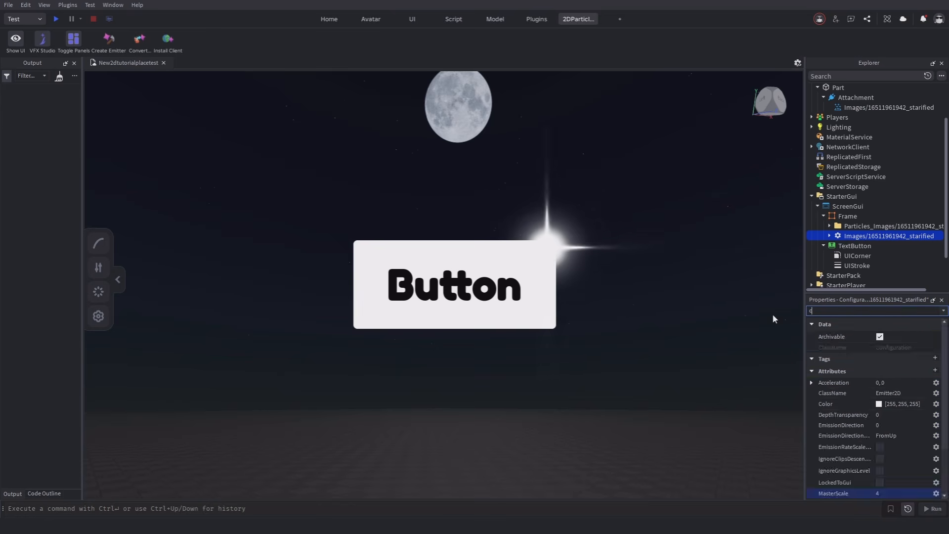
type("olo")
left_click(882, 349)
left_click(537, 229)
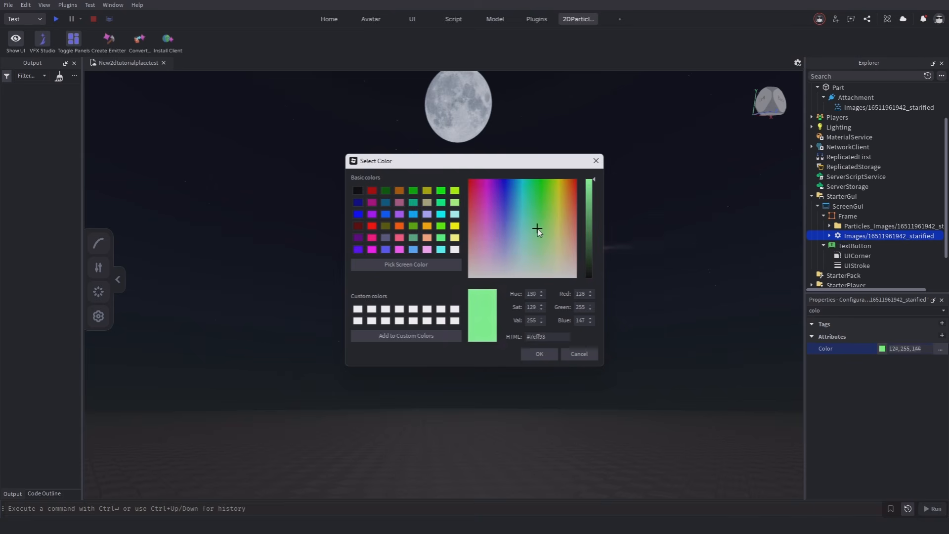
left_click(535, 355)
Turn the emitter's Color into a colour sequence by changing the colour of one keypoint.
left_click(943, 350)
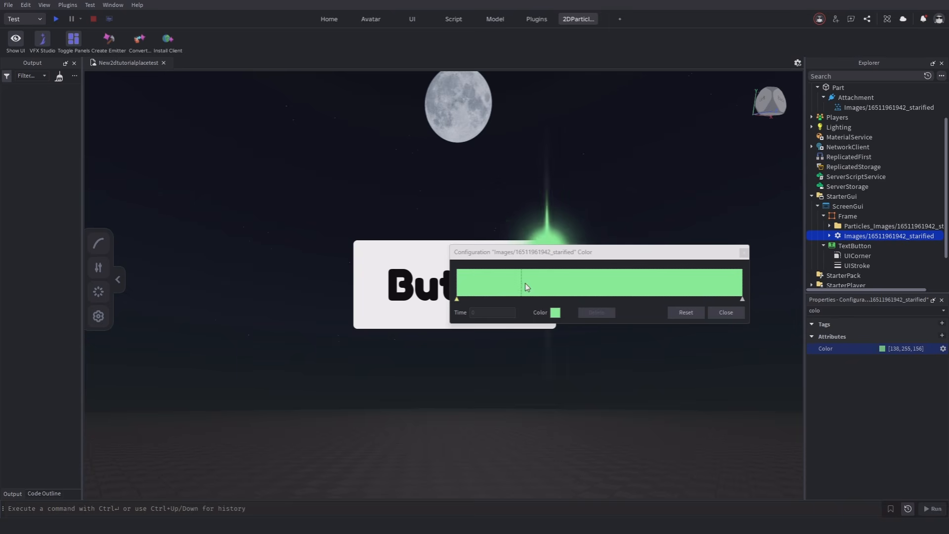
left_click(556, 312)
left_click(535, 355)
left_click(726, 312)
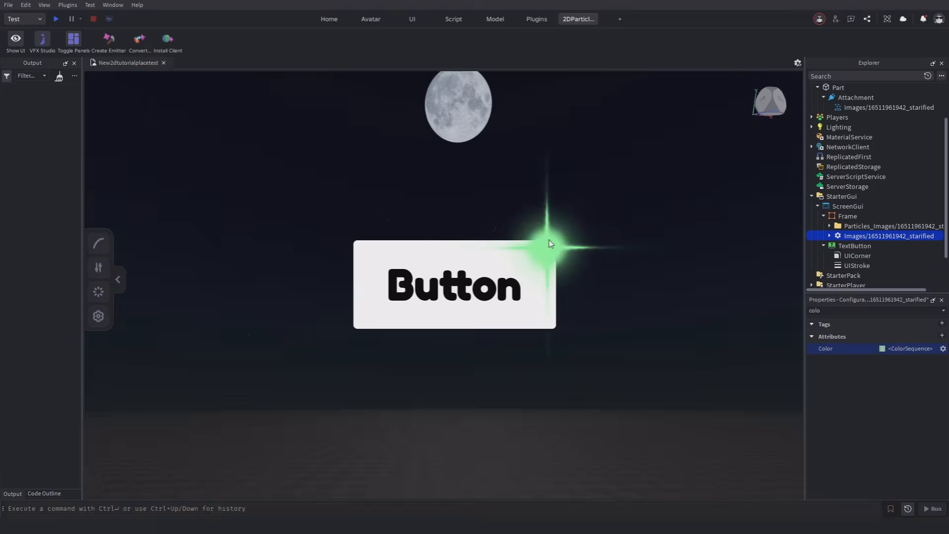
Set the emitter's ZIndex to 2 and the TextButton's ZIndex to 0.
double_click(832, 313)
type("z")
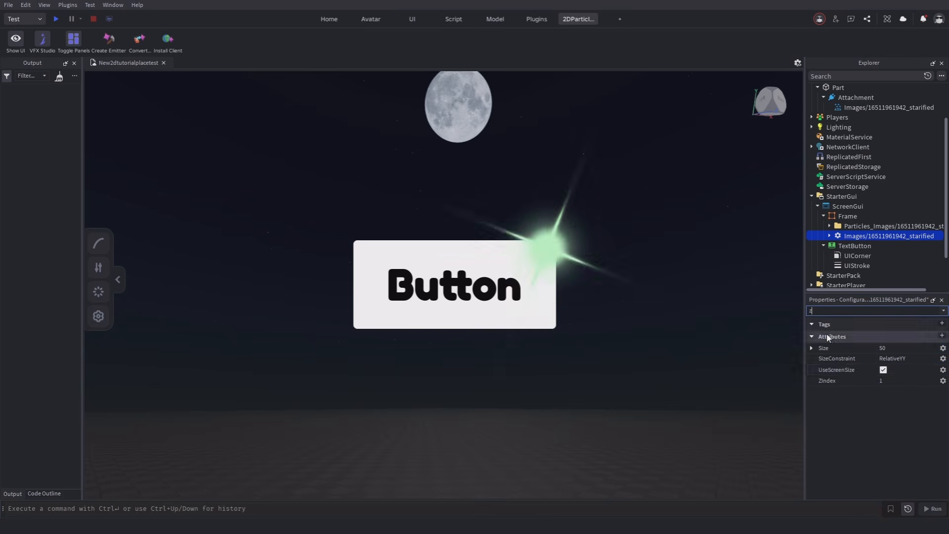
left_click(901, 382)
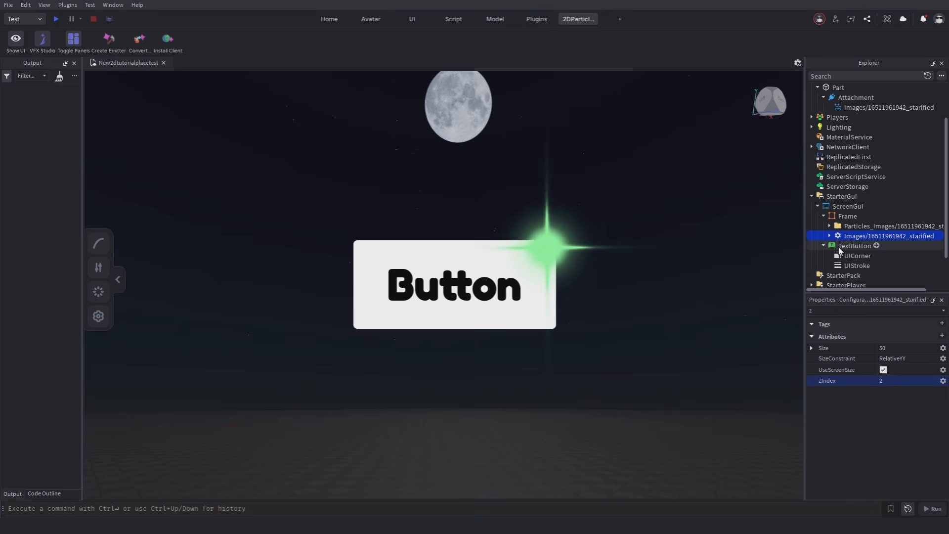
left_click(840, 247)
left_click(891, 392)
type("0")
key("Return")
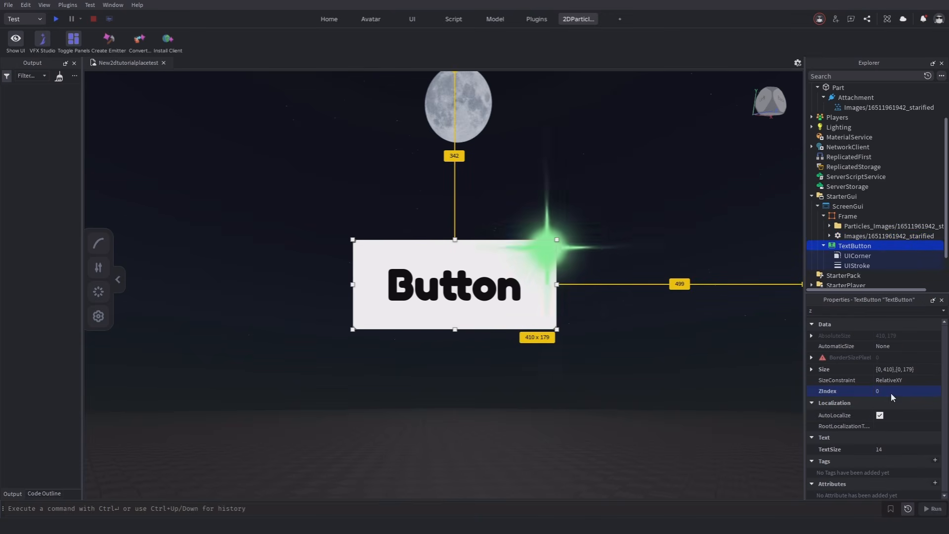
Examine how the green glow layers over the button and inspect the generated Particle image labels.
left_click(701, 342)
left_click(176, 373)
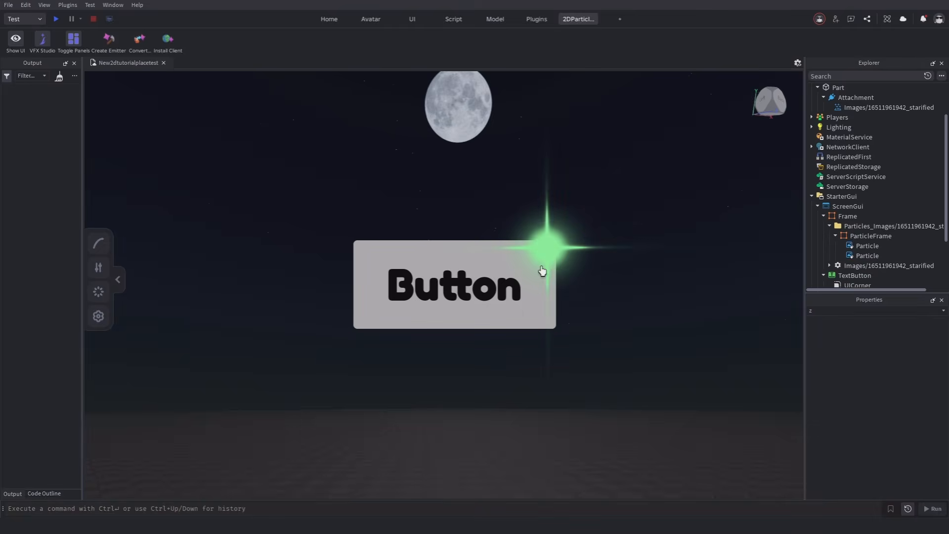
left_click(520, 273)
left_click(260, 343)
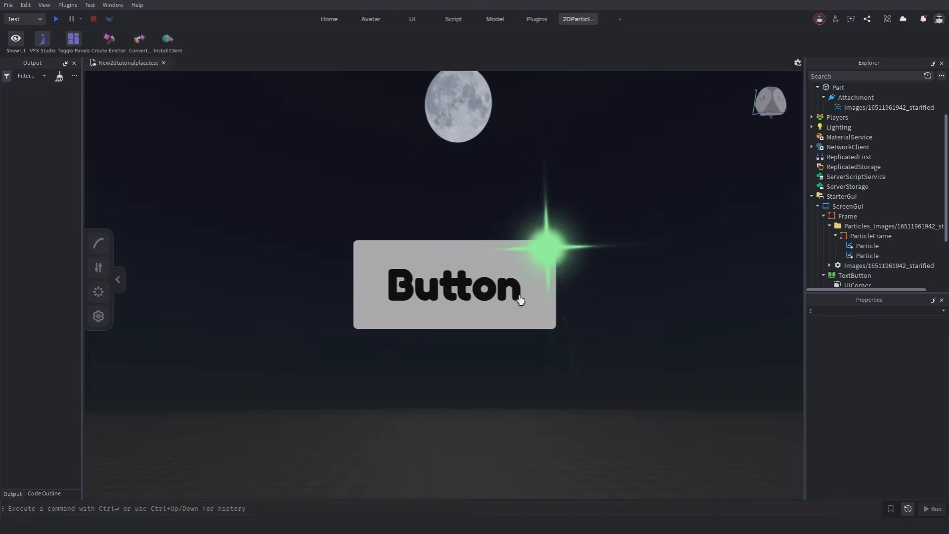
left_click(405, 310)
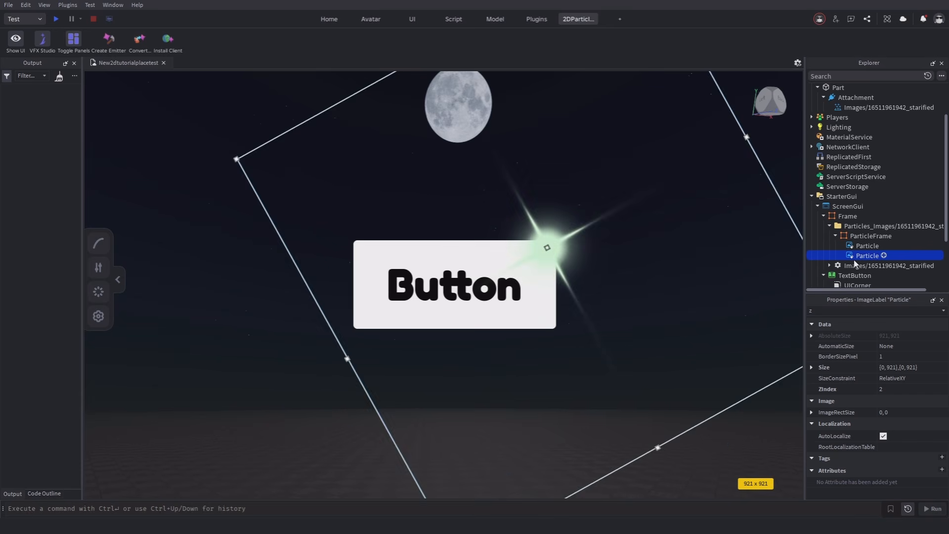
Collapse the Frame and TextButton in the ScreenGui hierarchy and clear the selection.
left_click(824, 216)
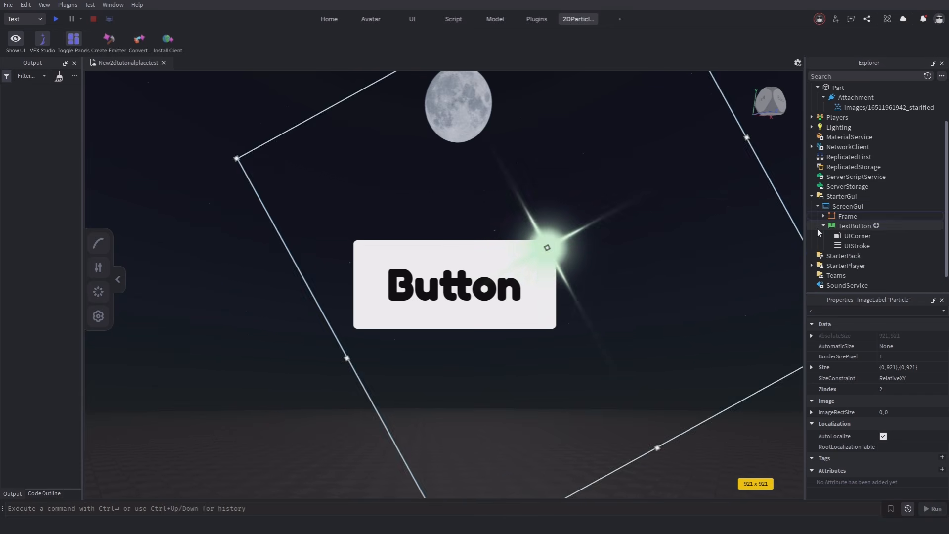
left_click(821, 228)
left_click(822, 227)
left_click(286, 411)
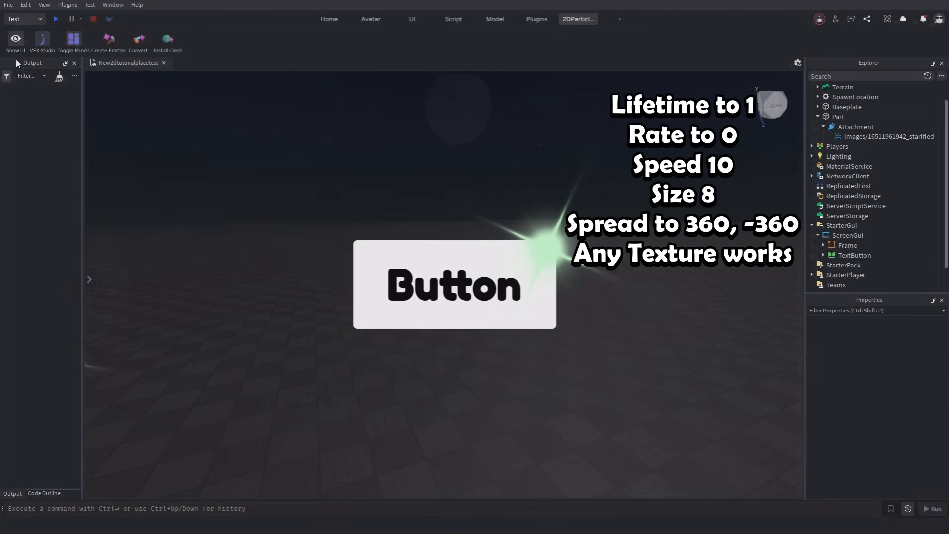
Hide the GUI in the viewport and disable the starified ParticleEmitter under the Part's Attachment.
left_click(16, 47)
left_click(816, 137)
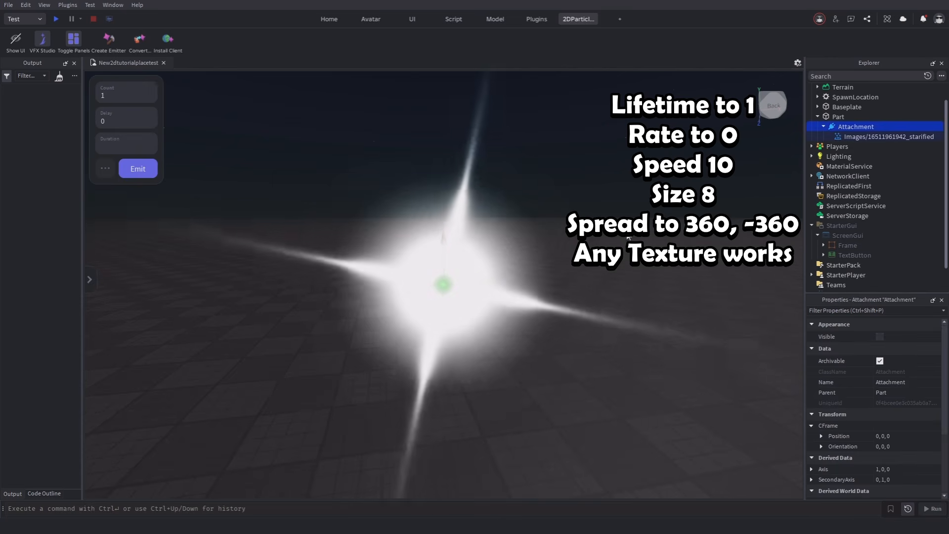
scroll(891, 395, "down", 4)
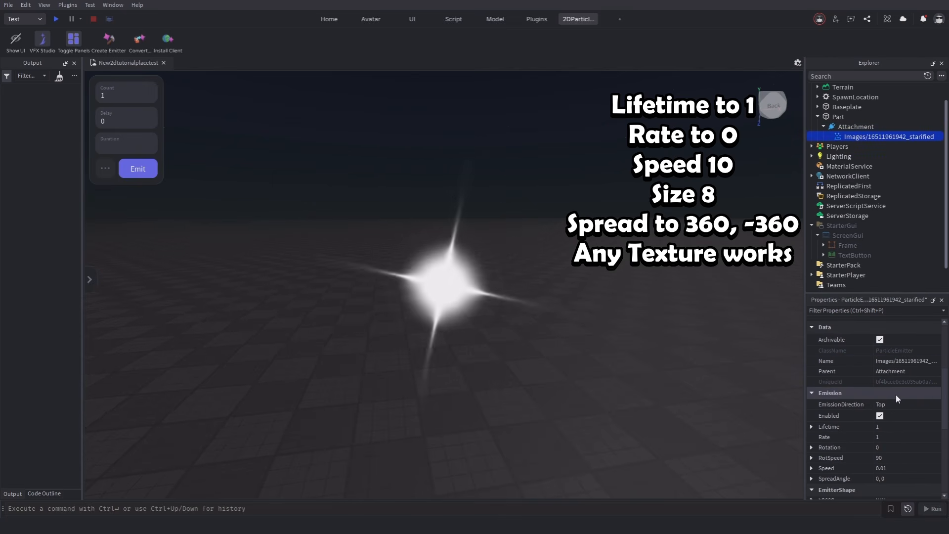
left_click(880, 415)
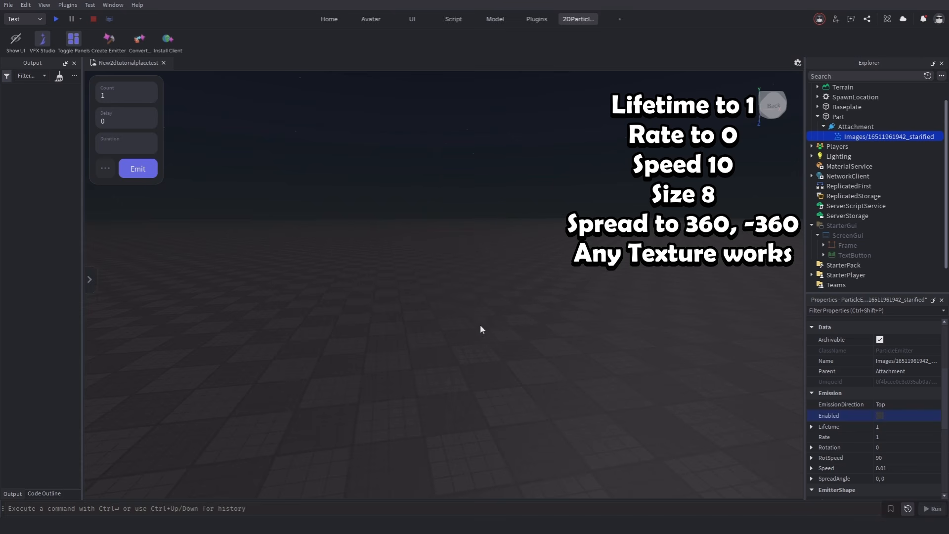
left_click(492, 303)
Insert a new ParticleEmitter into the Part's Attachment.
left_click(880, 127)
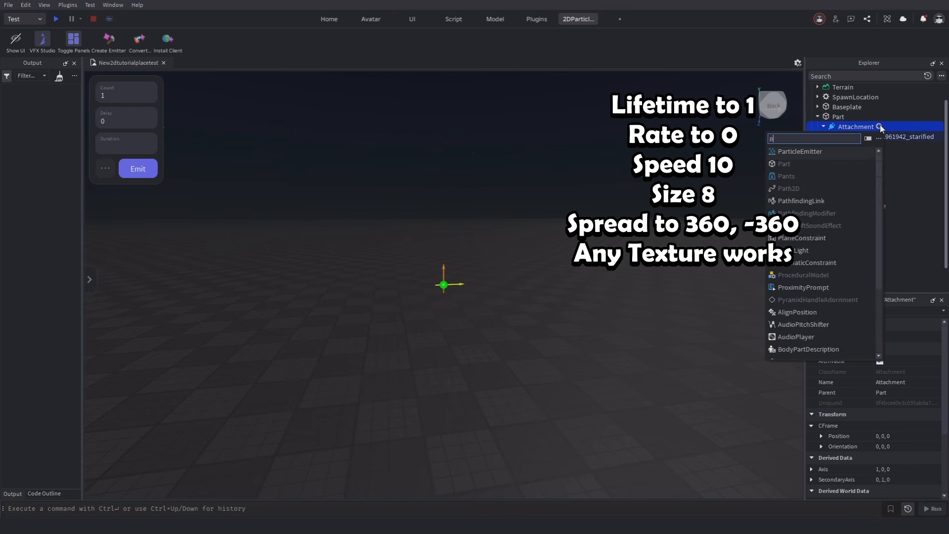
type("part")
key("Return")
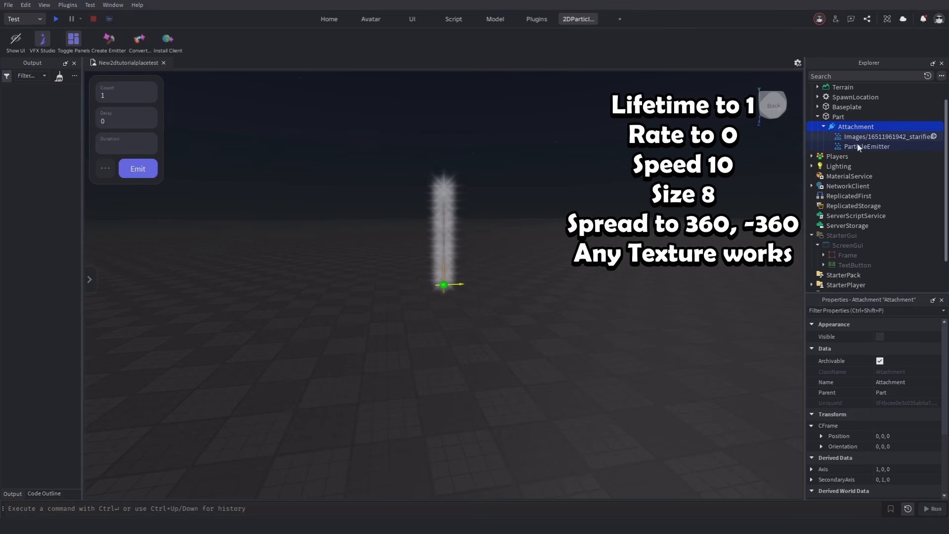
Set the new ParticleEmitter's Lifetime to 3 and its Rate to 0.
scroll(859, 457, "up", 2)
left_click(897, 479)
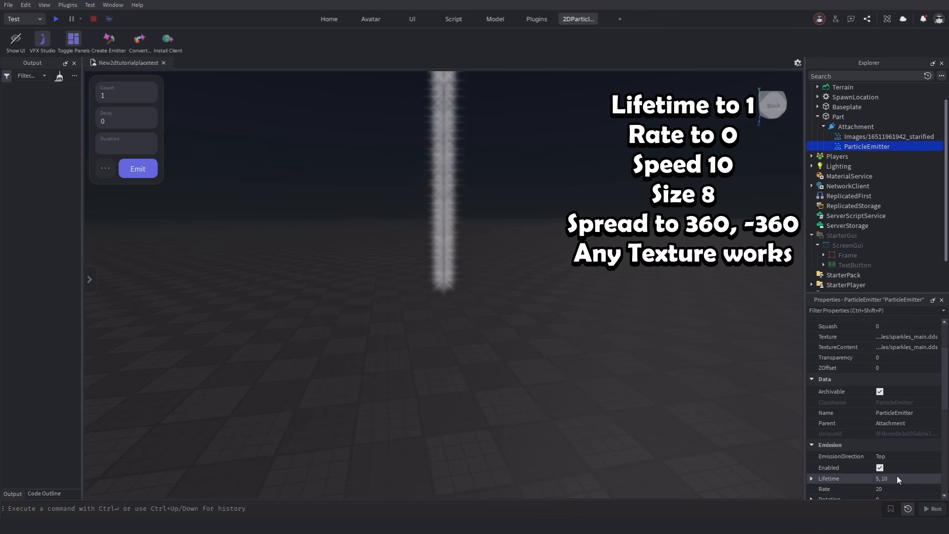
type("3")
scroll(898, 476, "down", 2)
left_click(896, 458)
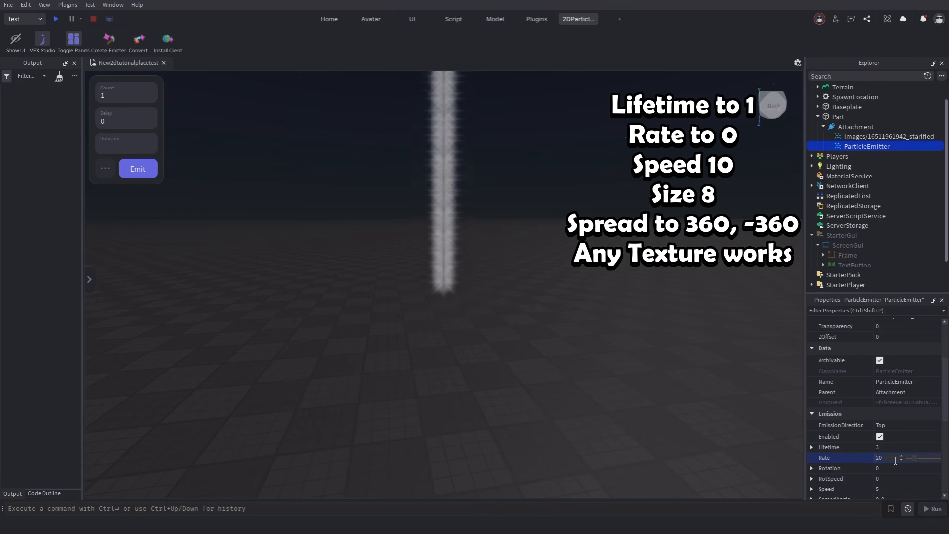
scroll(896, 464, "down", 2)
Set the new ParticleEmitter's SpreadAngle to 360, -360 and its Speed to 10.
left_click(899, 468)
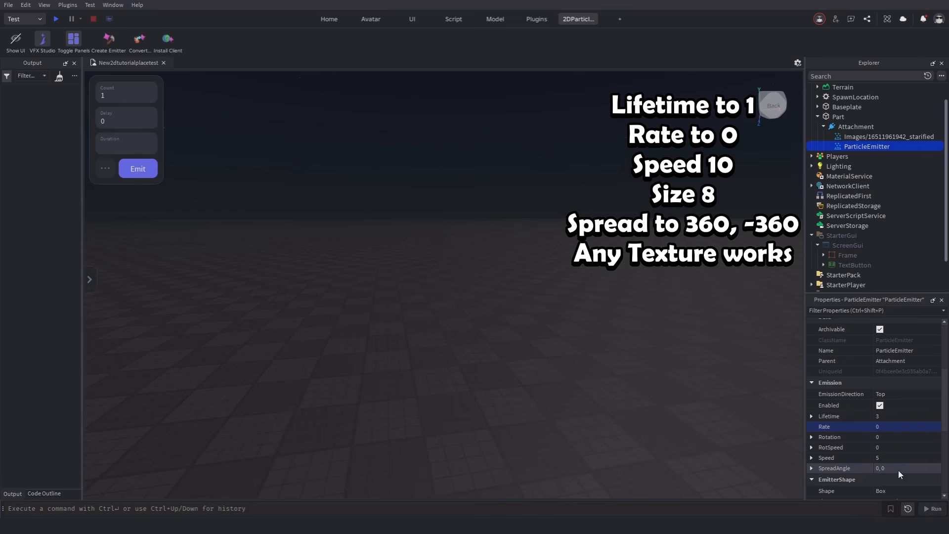
type("360,-360")
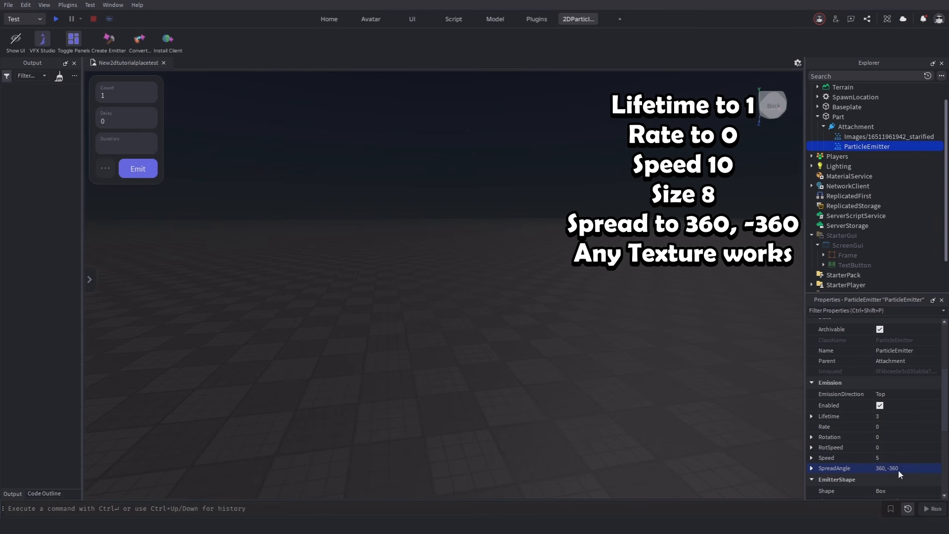
left_click(907, 460)
type("10")
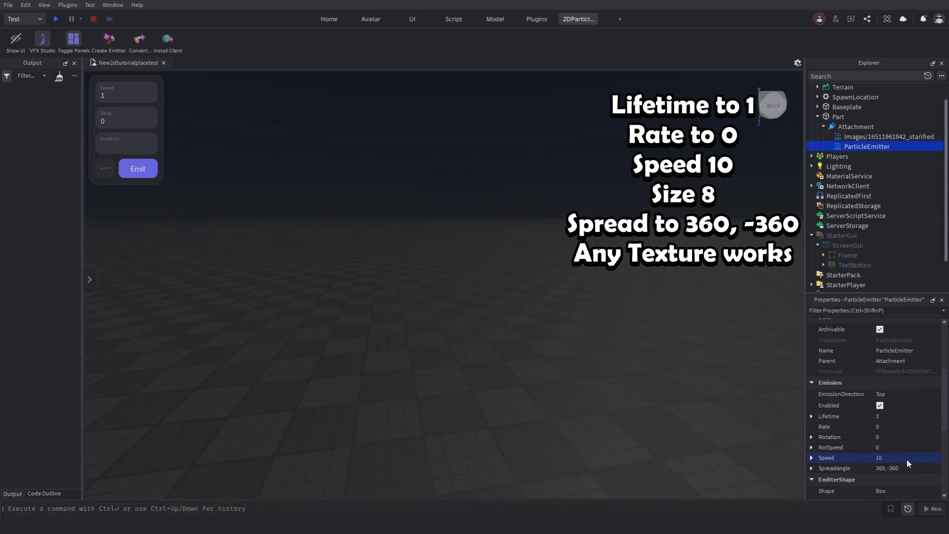
Set the emit count to 50 and replace the emitter's texture with black holo cube 2 from the VFX Studio textures.
scroll(907, 459, "down", 4)
left_click(39, 45)
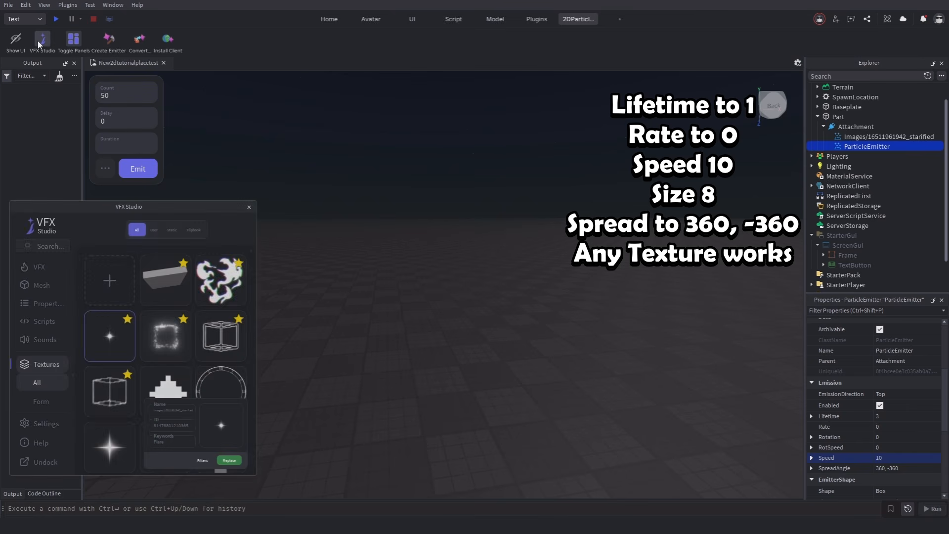
left_click(215, 340)
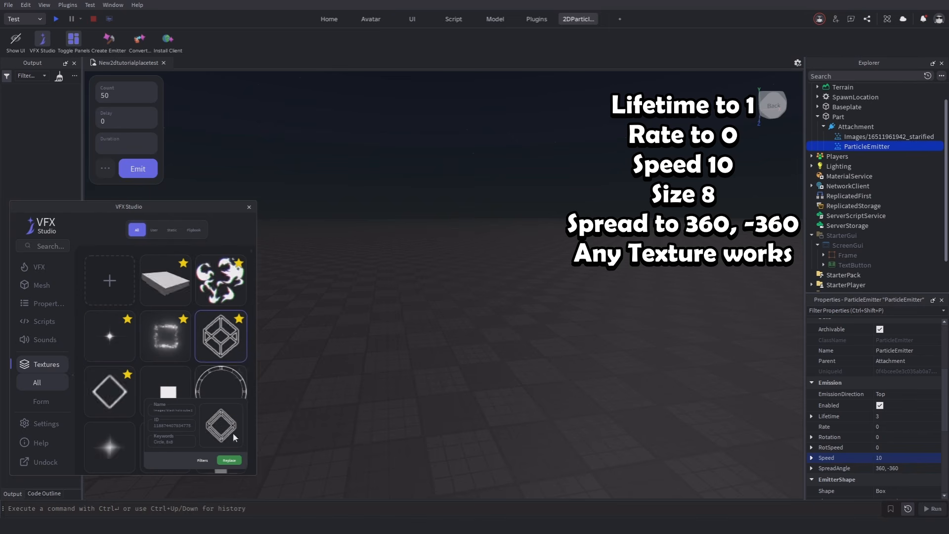
left_click(229, 461)
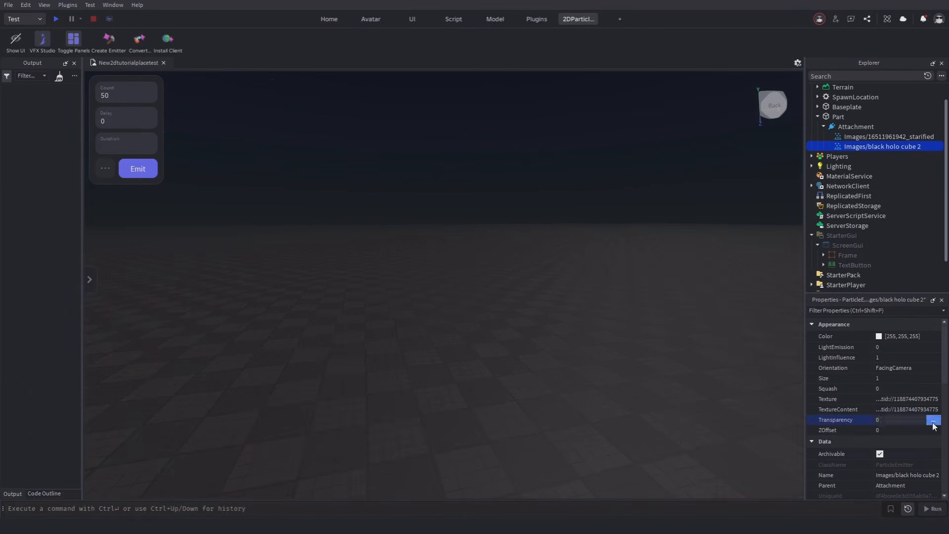
Ramp the cube emitter's Transparency from 0 at the start to about 1 at the end and emit test bursts.
left_click(933, 421)
left_click_drag(620, 300, 619, 221)
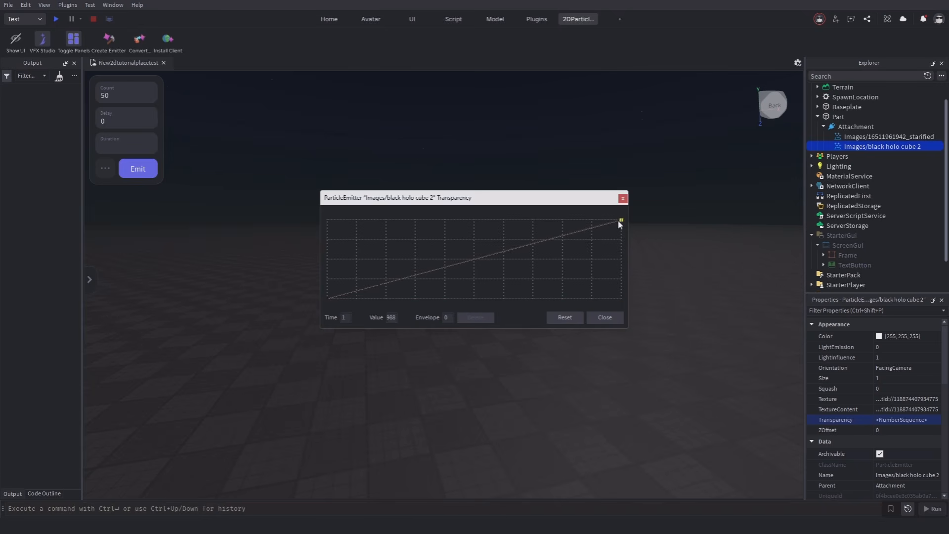
left_click(604, 318)
left_click(127, 170)
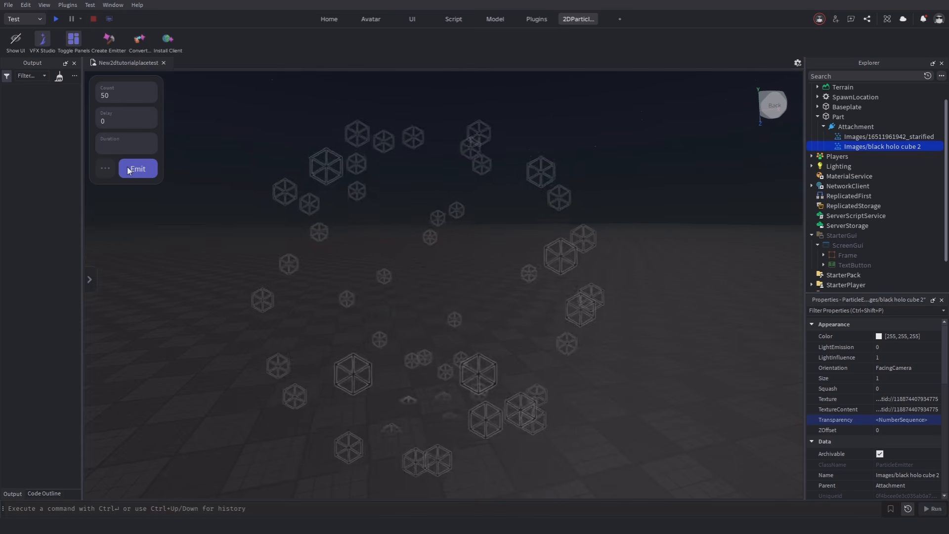
left_click(139, 168)
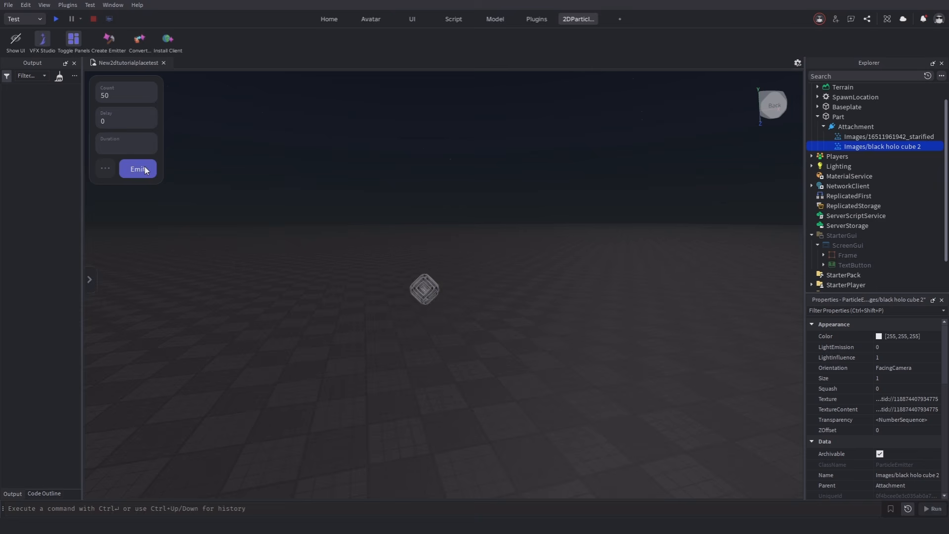
Convert the black holo cube 2 emitter to a 2D emitter and move it into the ScreenGui's TextButton.
left_click(139, 45)
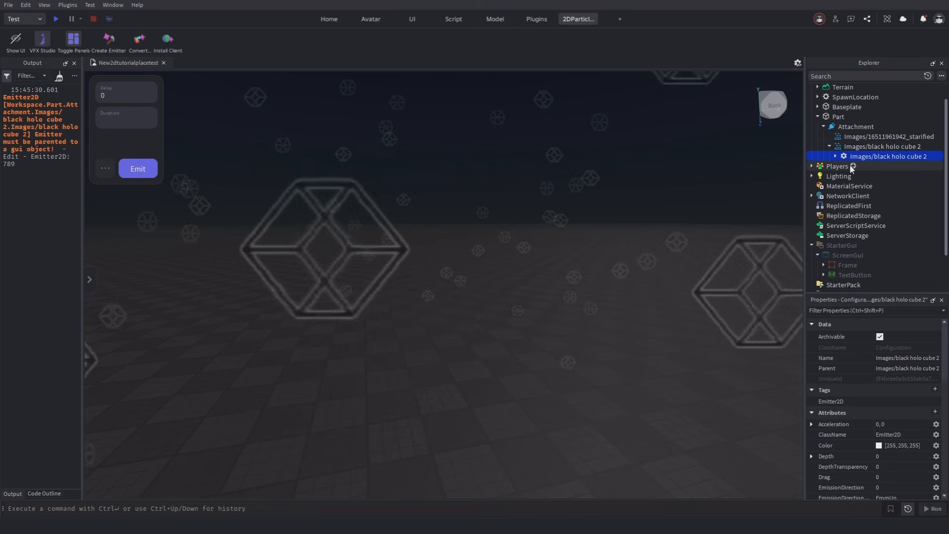
scroll(843, 223, "down", 2)
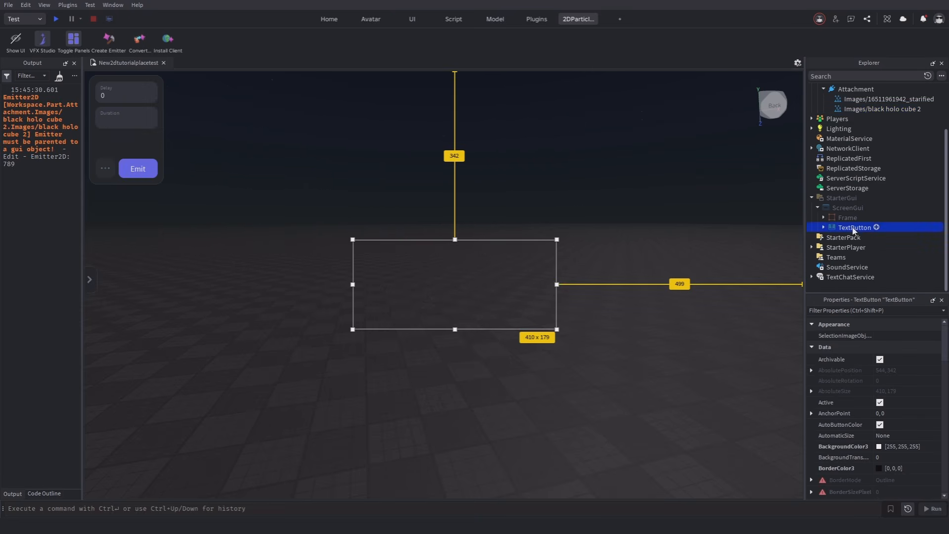
key("ctrl+shift+v")
Show the GUI in the viewport and rename the 2D emitter under the TextButton to Cubes.
left_click(22, 42)
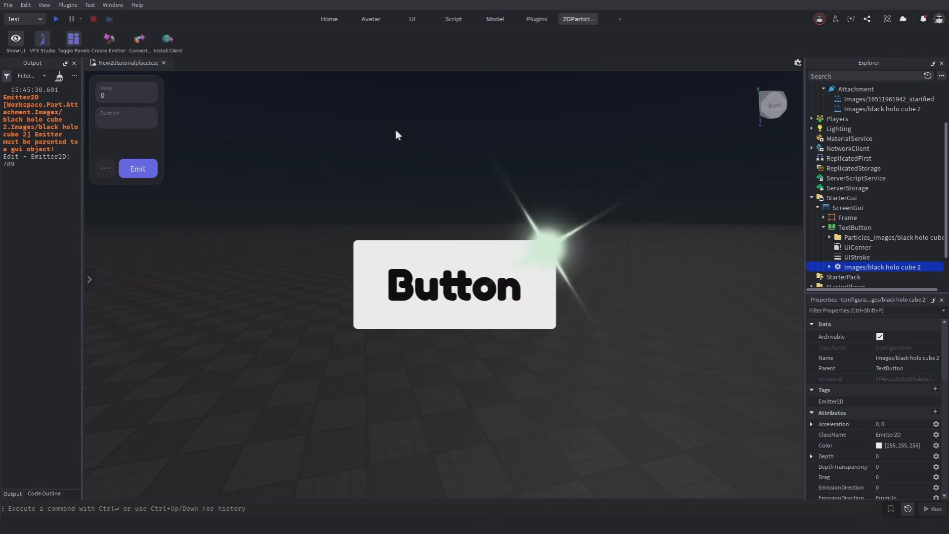
left_click(852, 269)
type("Cubes")
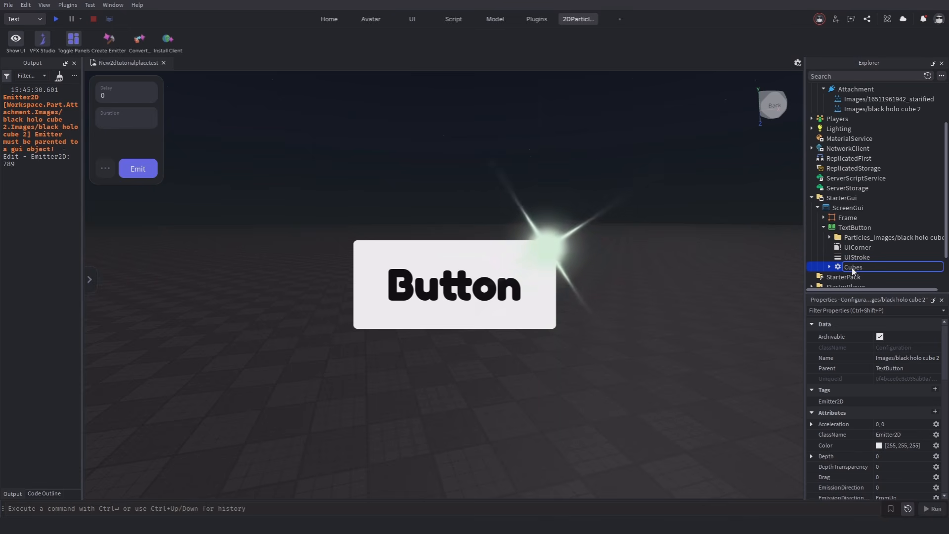
key("Return")
scroll(852, 268, "down", 2)
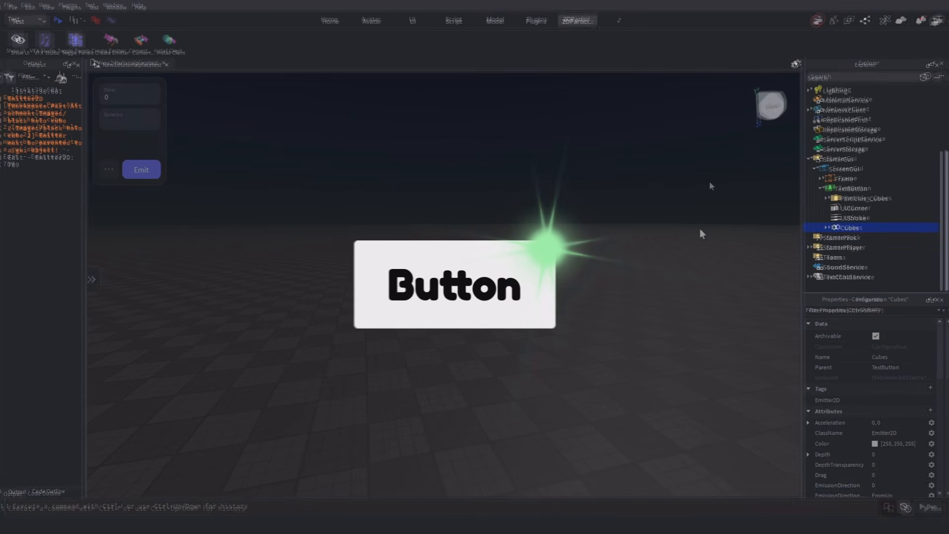
Insert a LocalScript into ReplicatedStorage and expand ReplicatedStorage in the hierarchy.
scroll(870, 198, "up", 2)
left_click(886, 129)
type("local")
key("Return")
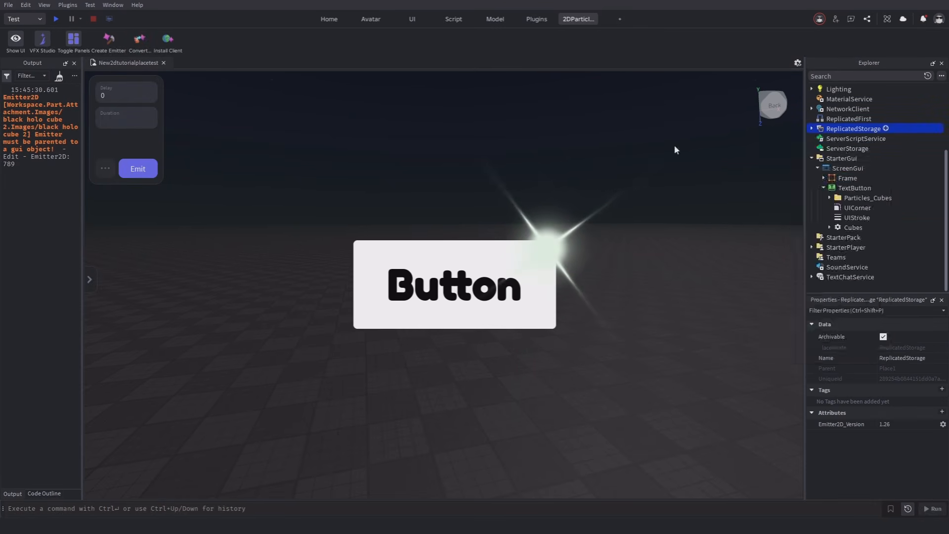
left_click(812, 129)
left_click(836, 139)
Insert a ModuleScript into ReplicatedStorage.
left_click(885, 128)
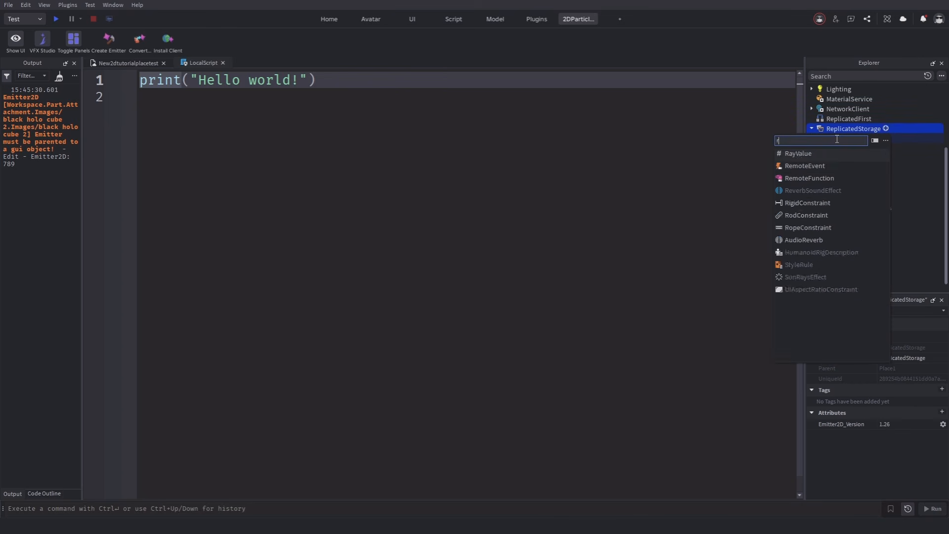
type("mmo")
key("BackSpace")
key("BackSpace")
type("od")
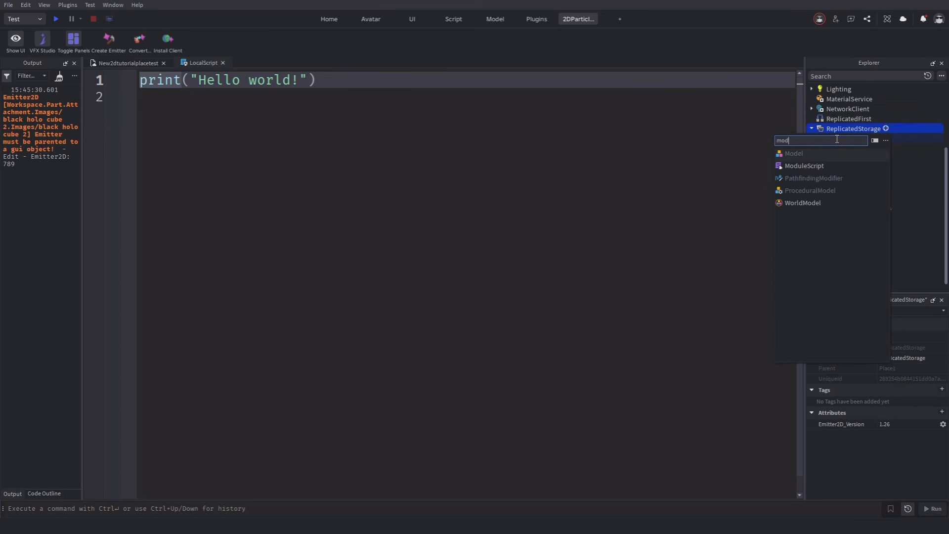
type("u")
key("Return")
Rename the LocalScript in ReplicatedStorage to 2DVFXEmitter.
left_click(834, 140)
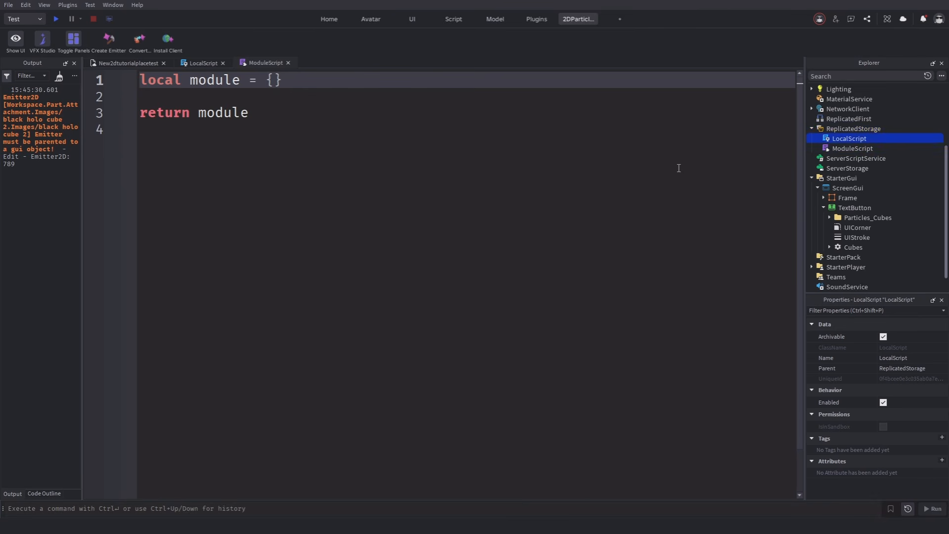
type("2DVFXEmi")
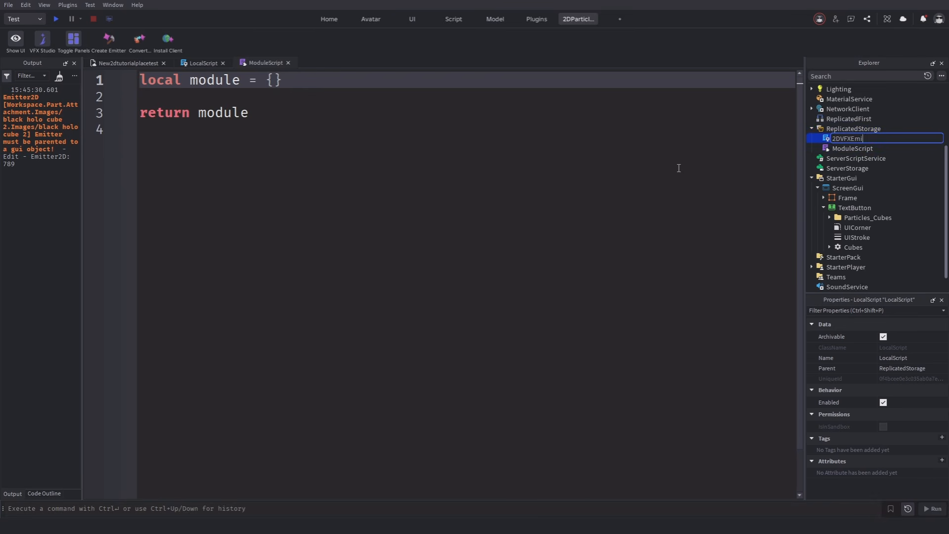
type("tter")
key("Return")
Rename the ModuleScript to 2DVFXHelp and move the 2DVFXEmitter script into StarterPlayerScripts.
left_click(819, 149)
key("F2")
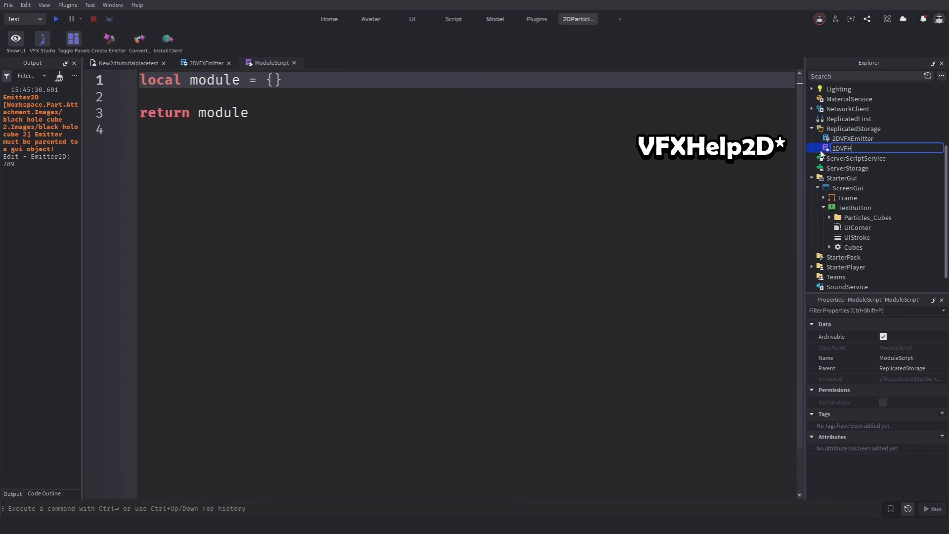
type("2DVFXHelp")
key("Return")
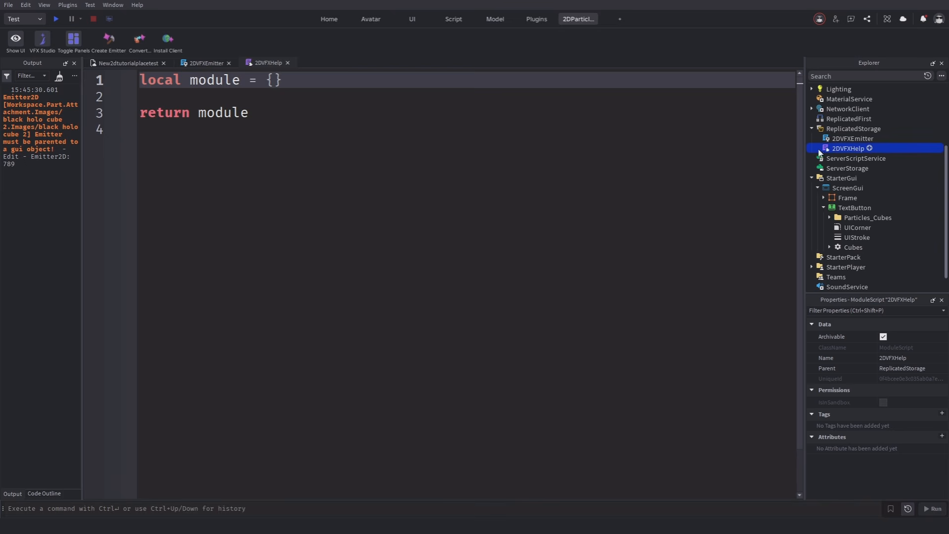
left_click(821, 142)
left_click_drag(840, 143, 882, 246)
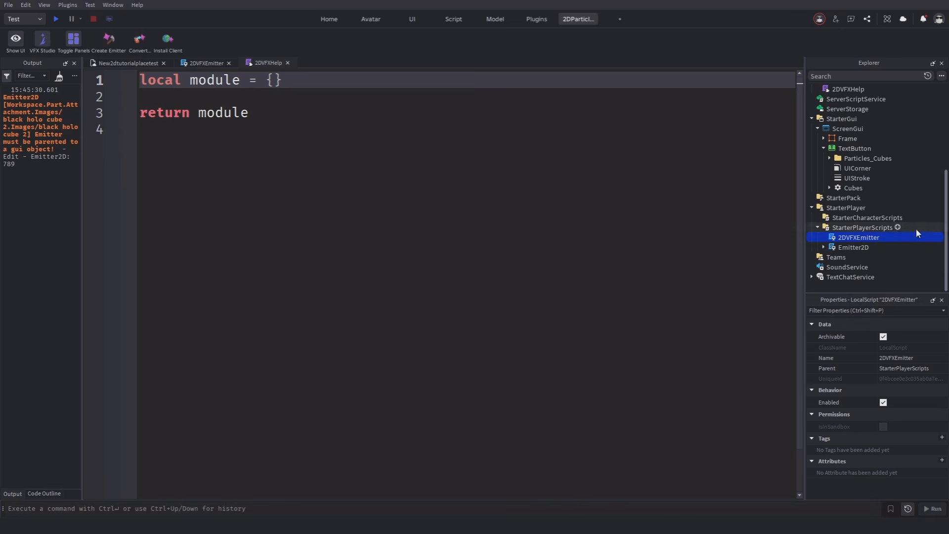
Replace the default code in the 2DVFXHelp module with the copied VFXHelp2D module containing the Emit2D function.
left_click(478, 139)
key("ctrl+a")
key("BackSpace")
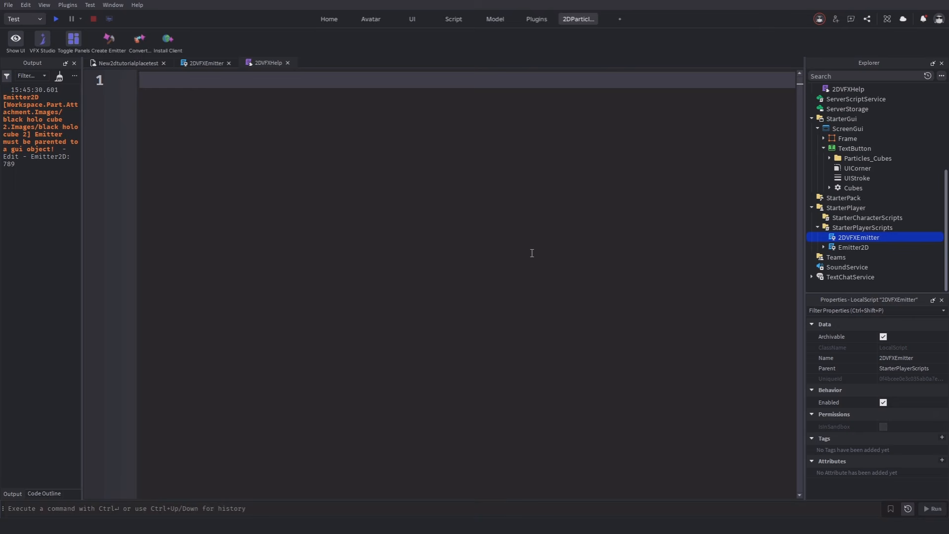
key("ctrl+v")
scroll(532, 277, "up", 2)
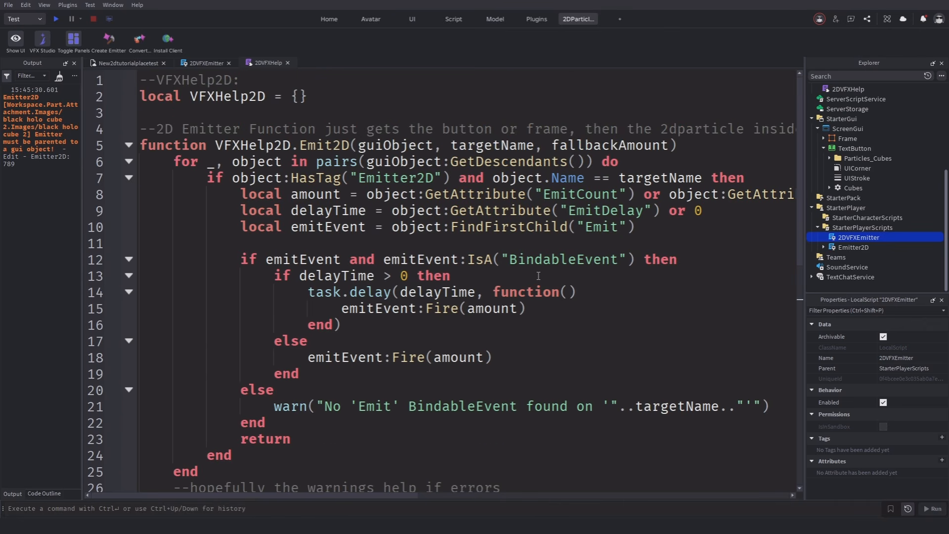
Replace the 2DVFXEmitter script's default code with the copied emitter script from the clipboard history.
left_click(200, 63)
key("ctrl+a")
key("BackSpace")
key("super+v")
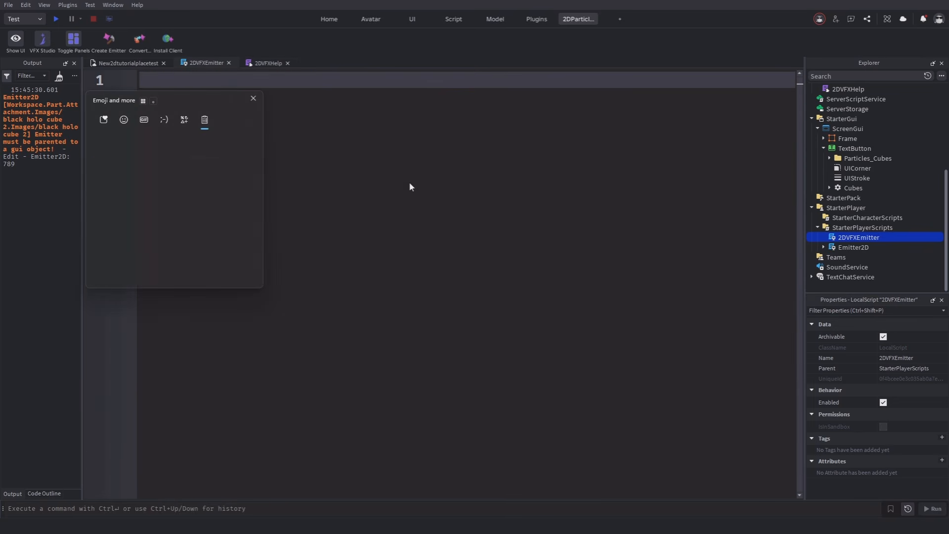
left_click(165, 213)
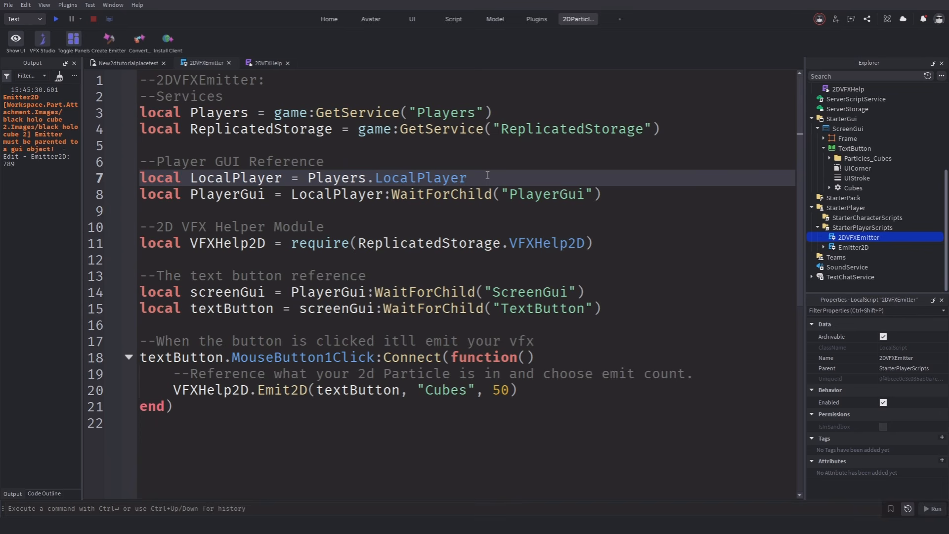
Review the 2DVFXEmitter script's text button references and the particle name passed to Emit2D.
left_click(410, 275)
scroll(410, 274, "down", 1)
scroll(487, 243, "up", 1)
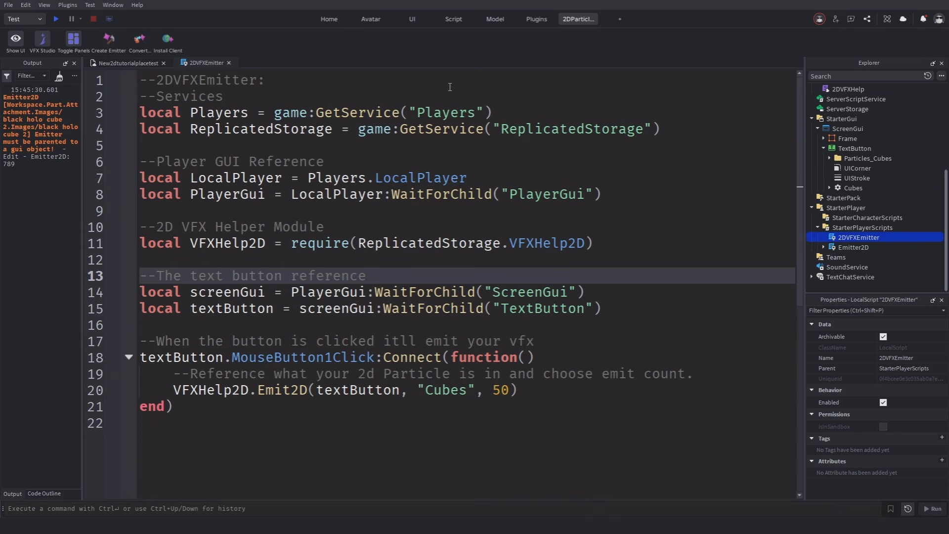
left_click(378, 303)
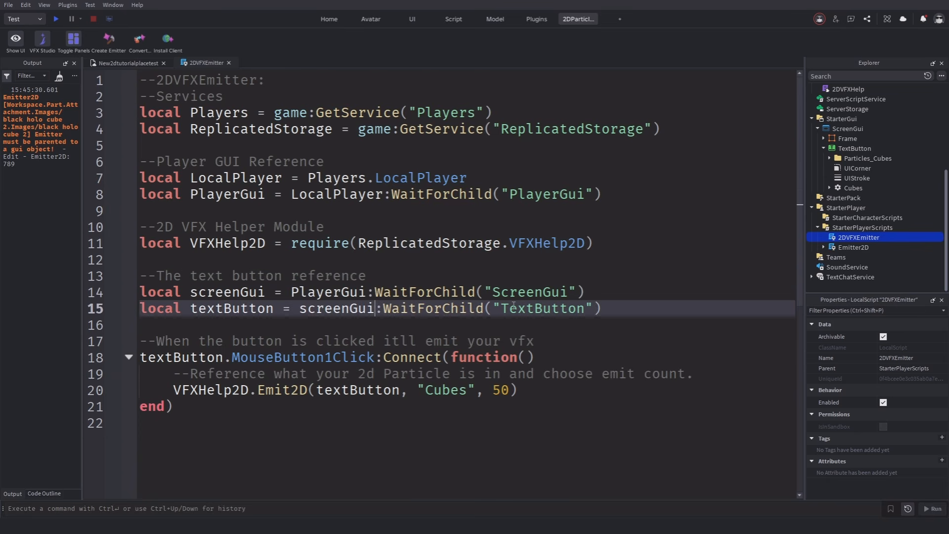
left_click(464, 390)
scroll(492, 326, "down", 3)
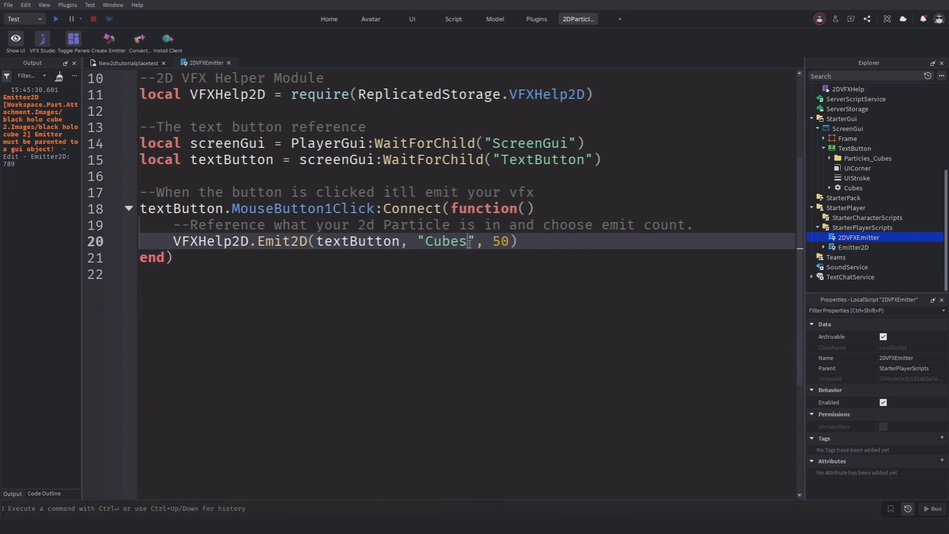
left_click_drag(469, 242, 427, 242)
key("BackSpace")
left_click(504, 258)
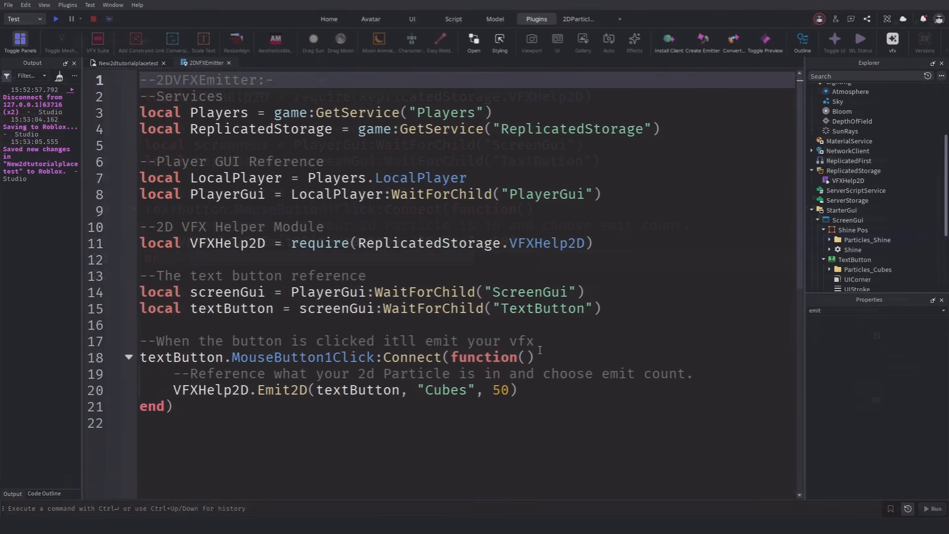
Examine the emit count in the Emit2D call and inspect the black holo cube 2 emitter under the Attachment.
left_click(505, 390)
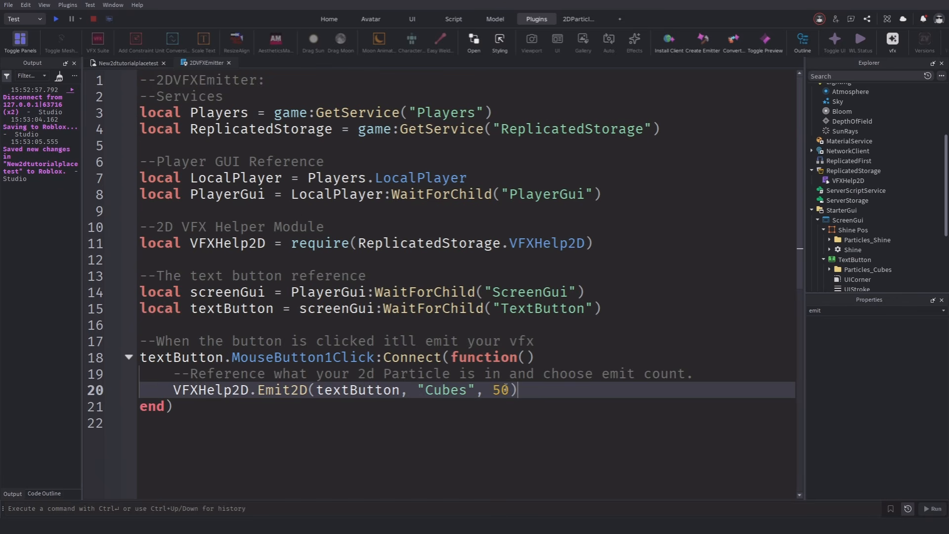
left_click(500, 391)
scroll(843, 147, "up", 3)
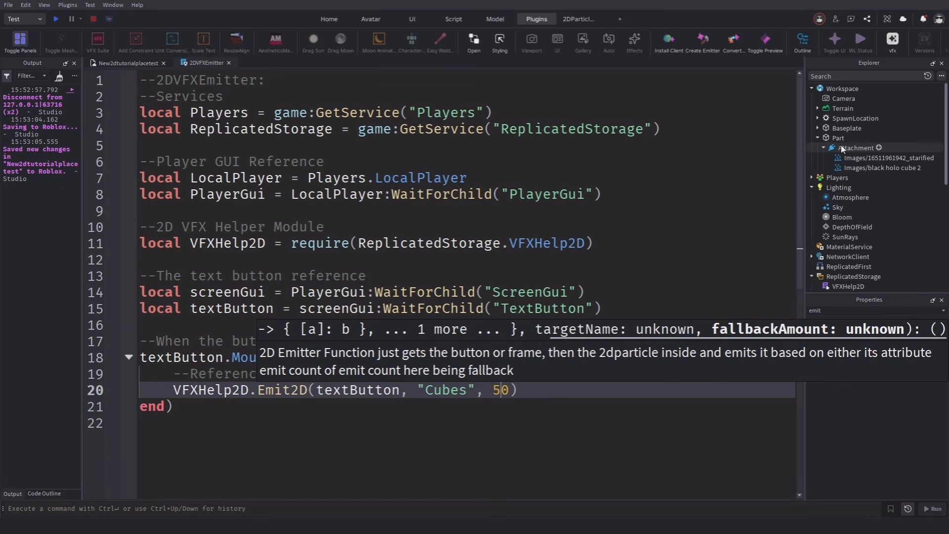
left_click(849, 168)
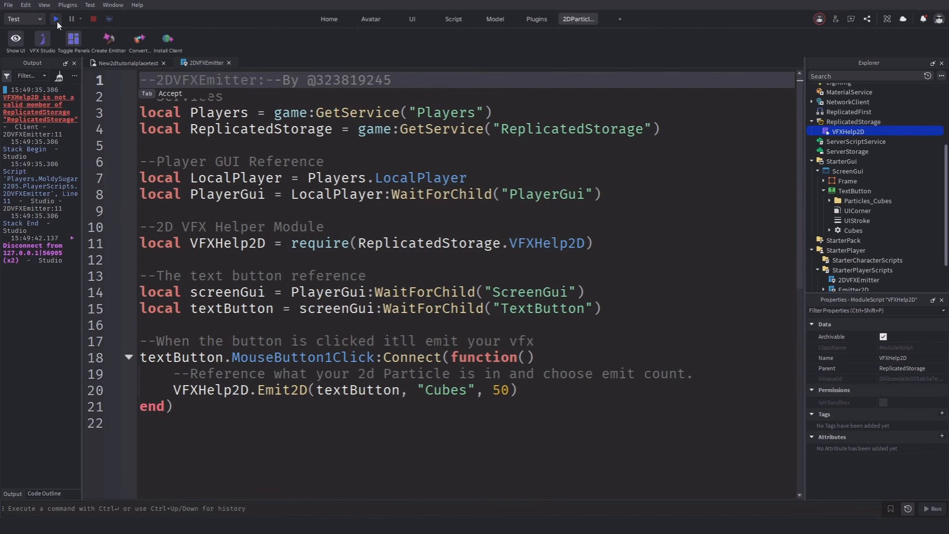
Playtest the cube burst on the GUI button and end the simulation.
left_click(56, 18)
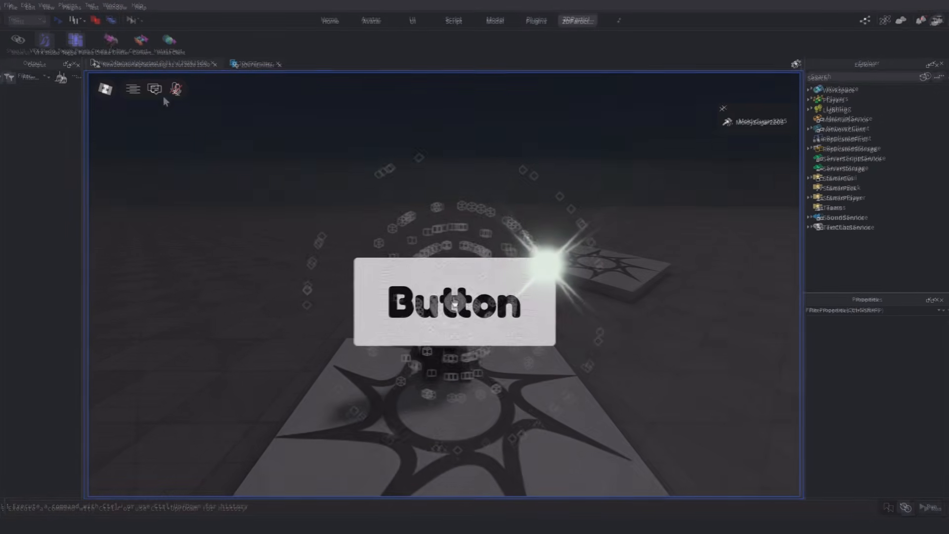
left_click(94, 19)
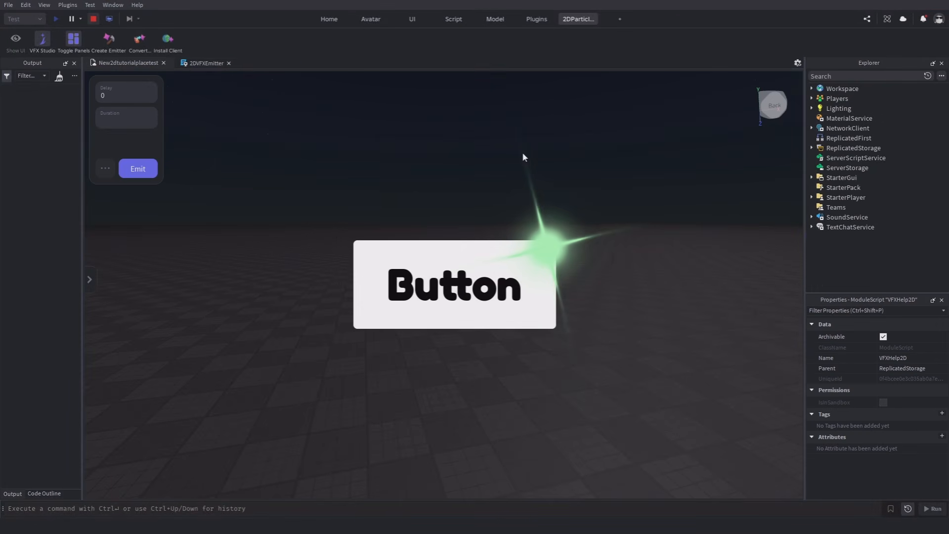
Set the Cubes emitter's MasterScale to 4 and its Color to light blue (175, 210, 255).
scroll(869, 211, "down", 3)
scroll(871, 212, "down", 2)
left_click(870, 209)
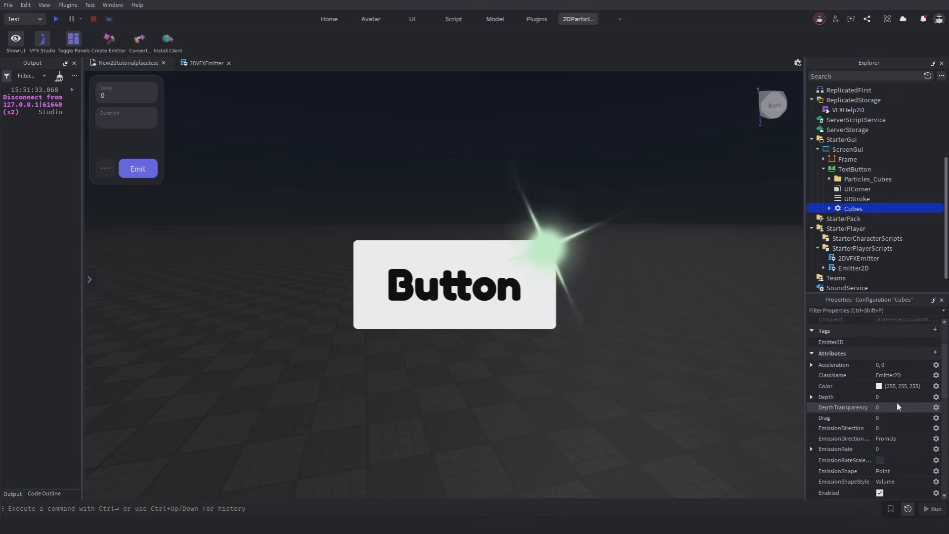
scroll(897, 402, "down", 3)
type("mas")
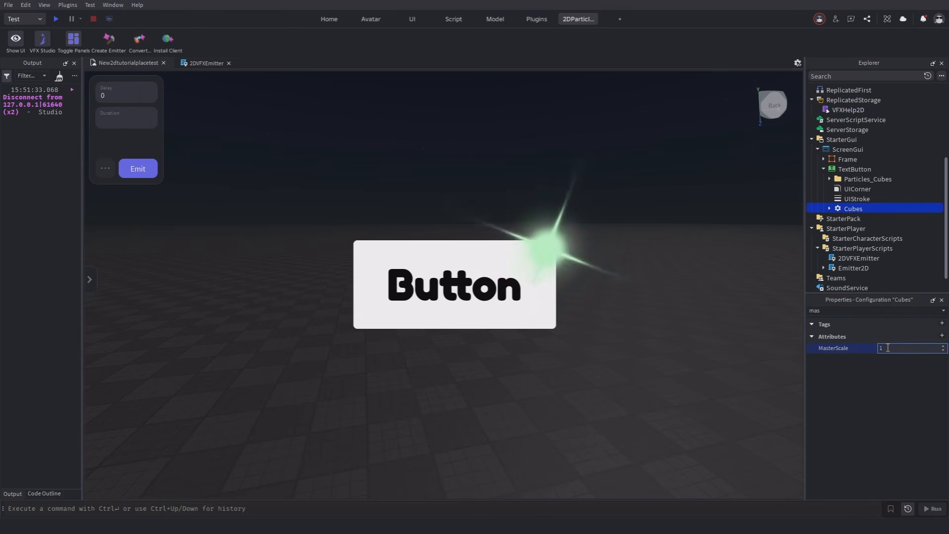
key("BackSpace")
key("BackSpace")
key("BackSpace")
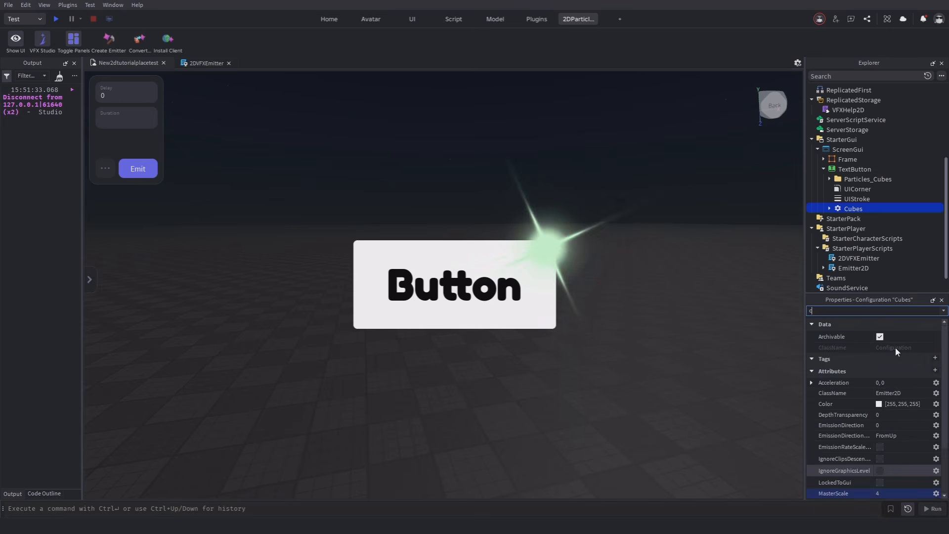
type("col")
left_click(896, 349)
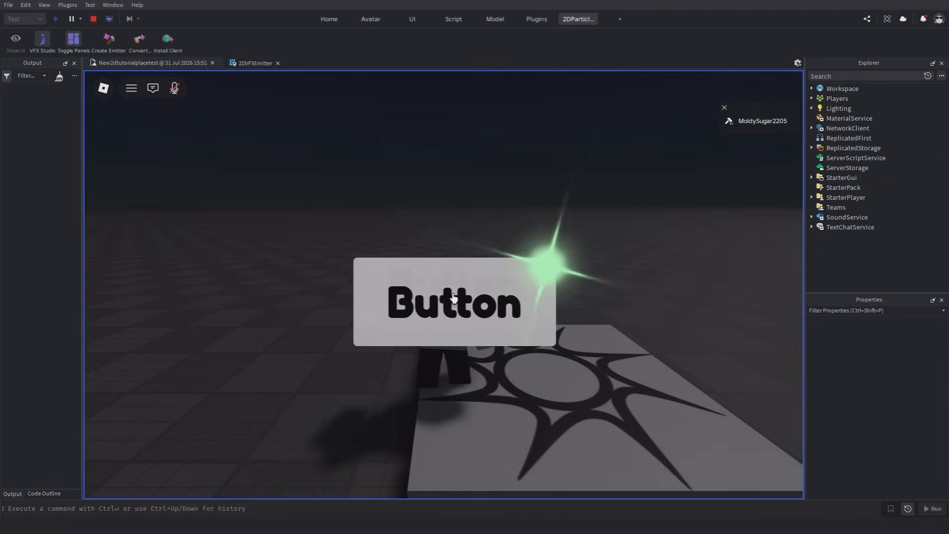
Trigger the enlarged blue cube burst several times from the button in a playtest.
left_click(457, 296)
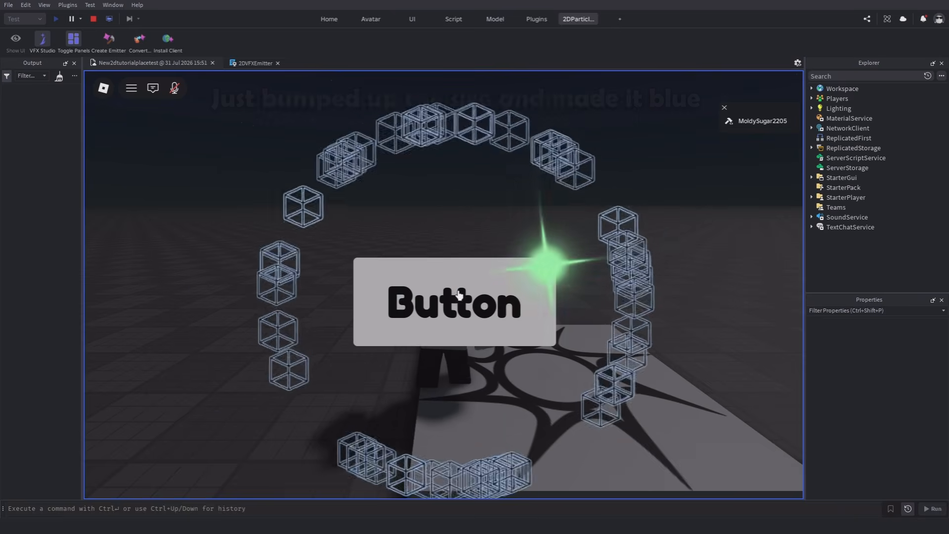
left_click(460, 299)
left_click(487, 309)
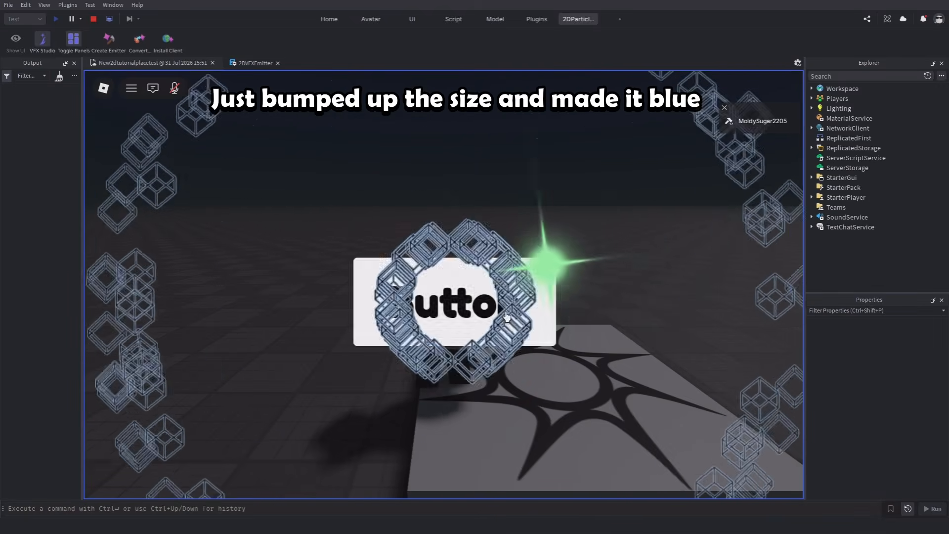
left_click(505, 317)
left_click(497, 318)
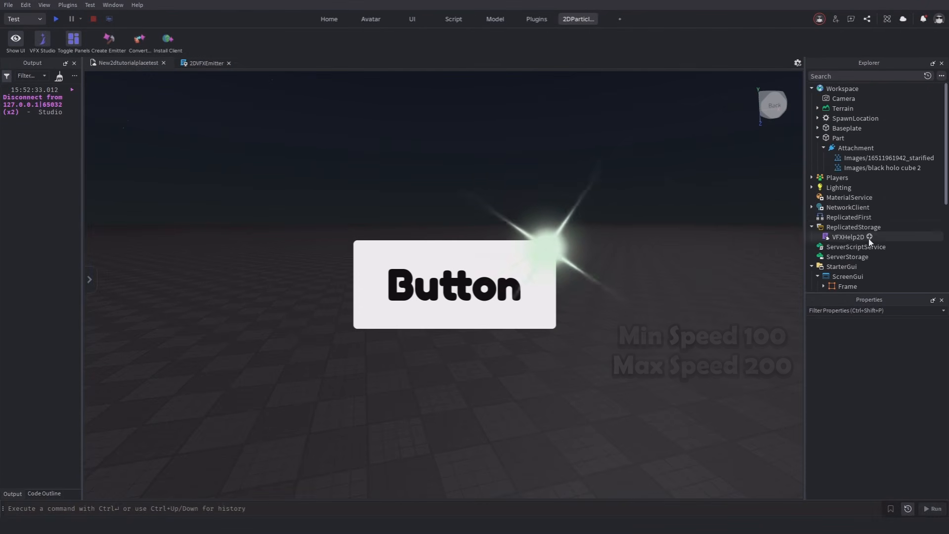
Set the Cubes emitter's Speed range to a minimum of 100 and a maximum of 200.
left_click(854, 251)
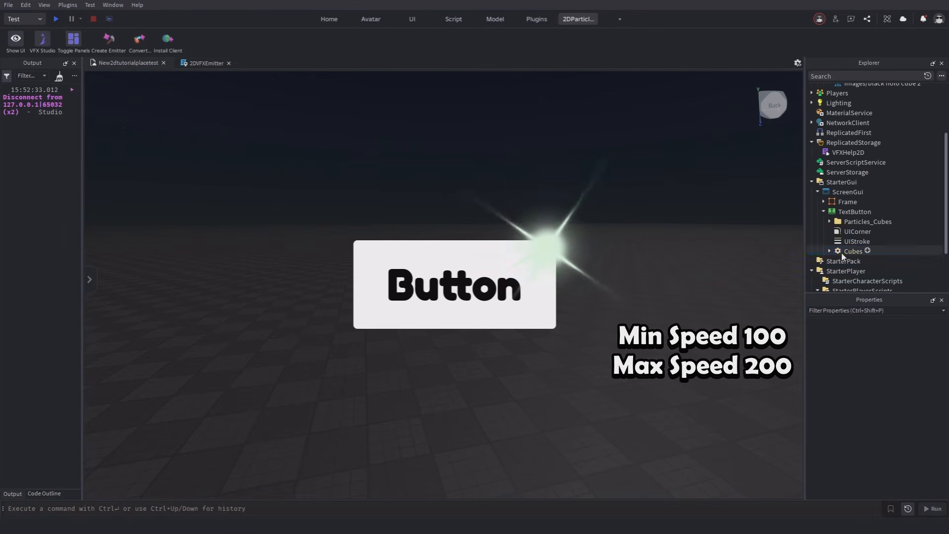
left_click(858, 310)
type("spee")
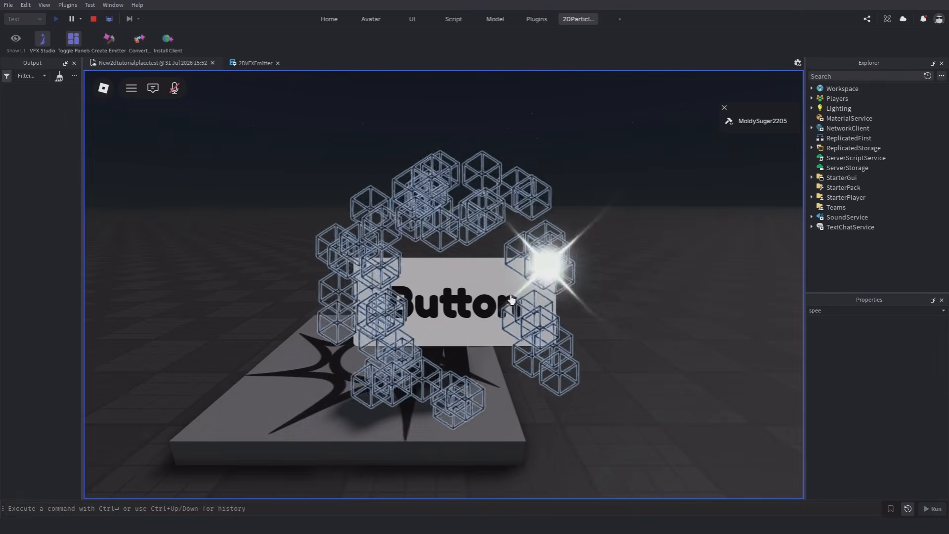
Playtest the cube burst with the new speed range by triggering the button repeatedly.
left_click(467, 290)
left_click(466, 291)
left_click(463, 292)
left_click(472, 298)
left_click(484, 309)
left_click(488, 312)
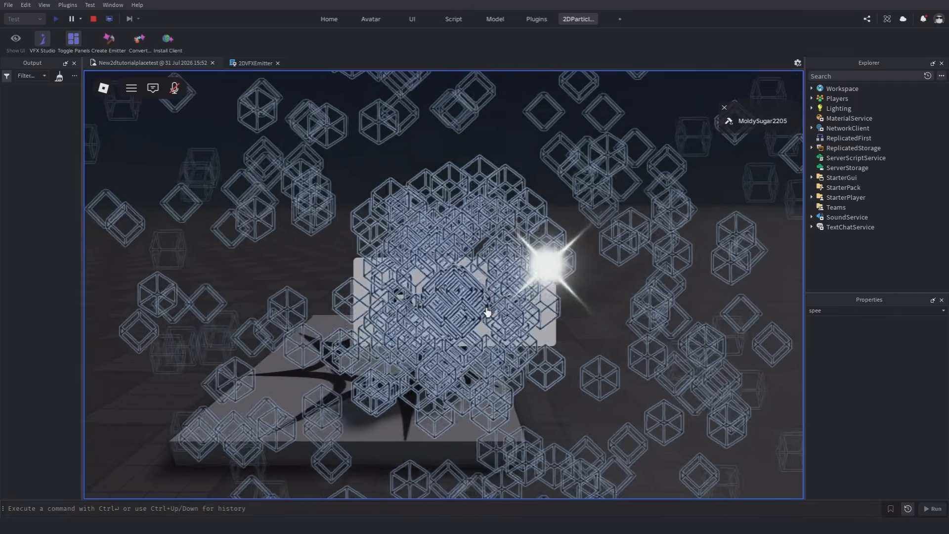
left_click(494, 316)
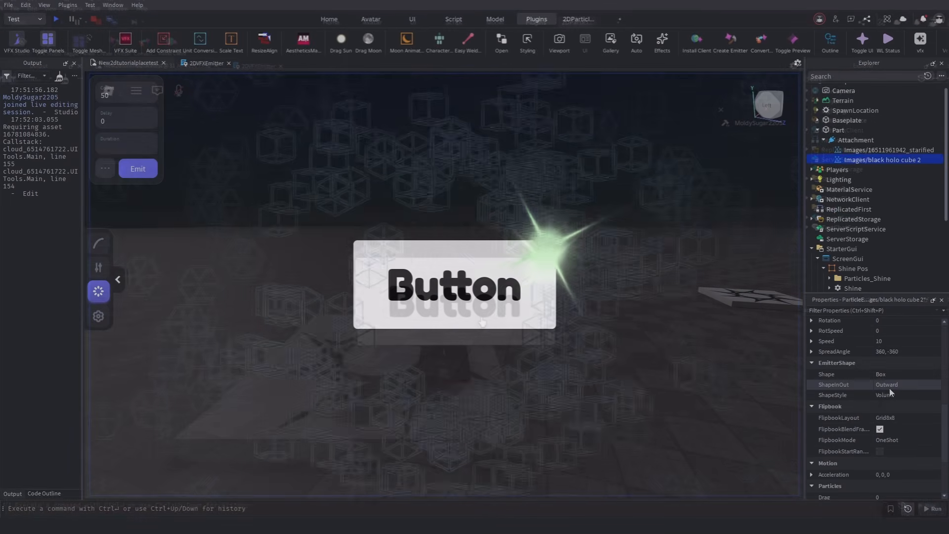
Filter the Cubes emitter's properties by "shape" and examine its EmissionShape and EmissionShapeStyle attributes.
scroll(905, 246, "down", 3)
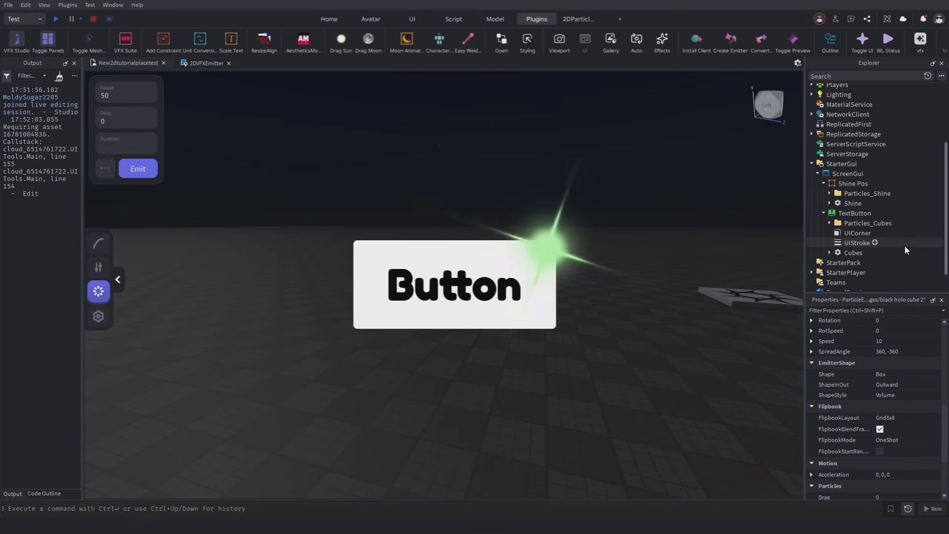
left_click(852, 253)
left_click(844, 310)
type("s")
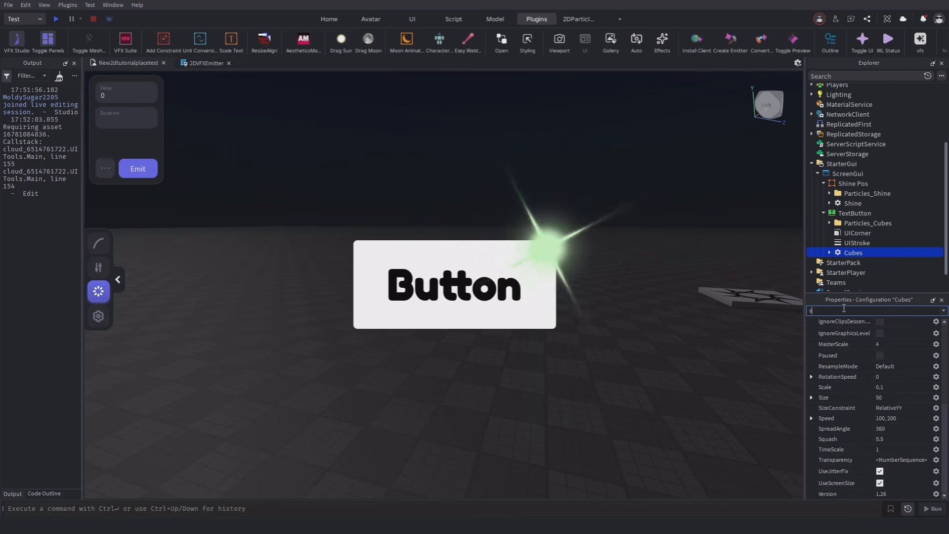
type("hape")
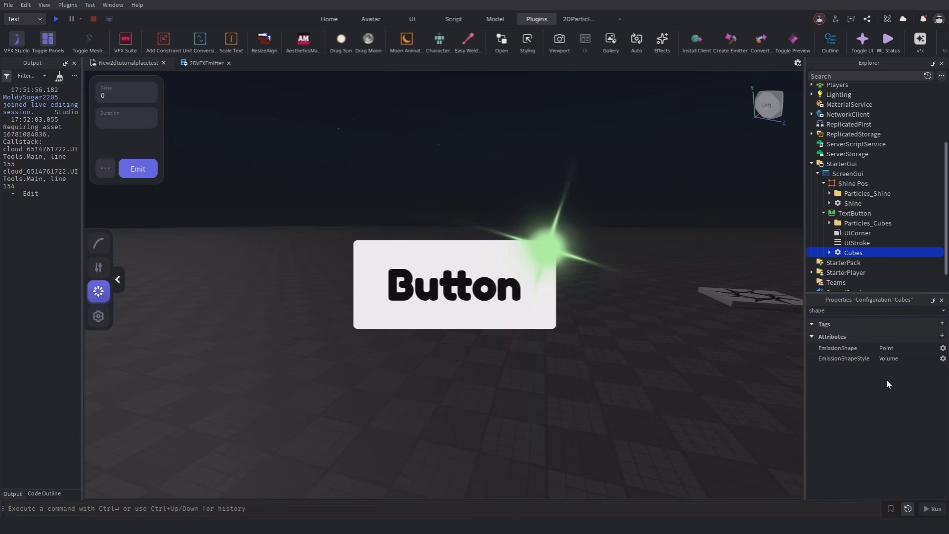
left_click(902, 348)
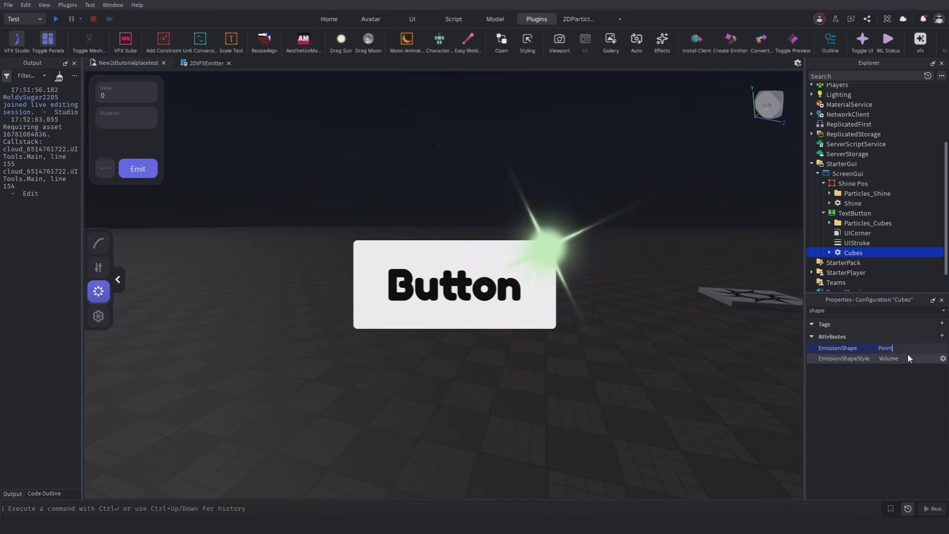
left_click(907, 360)
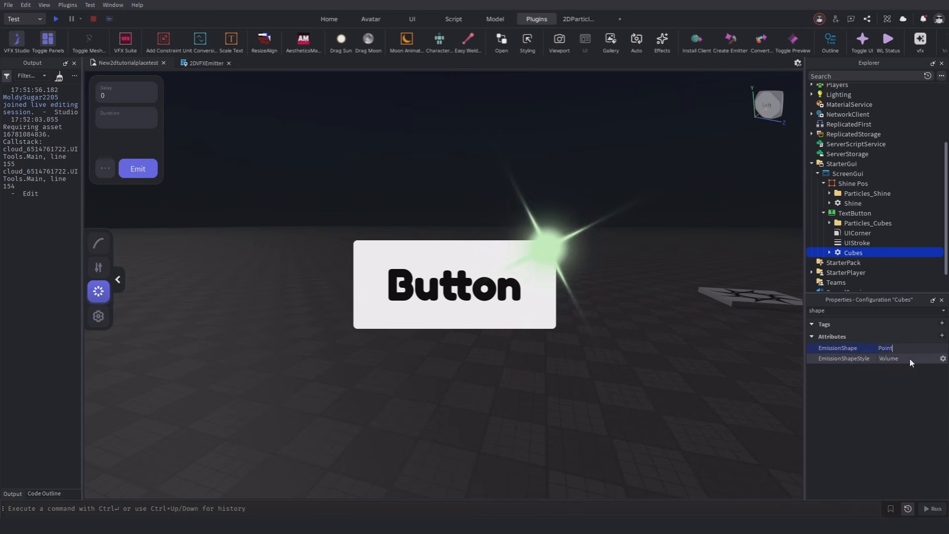
left_click(901, 379)
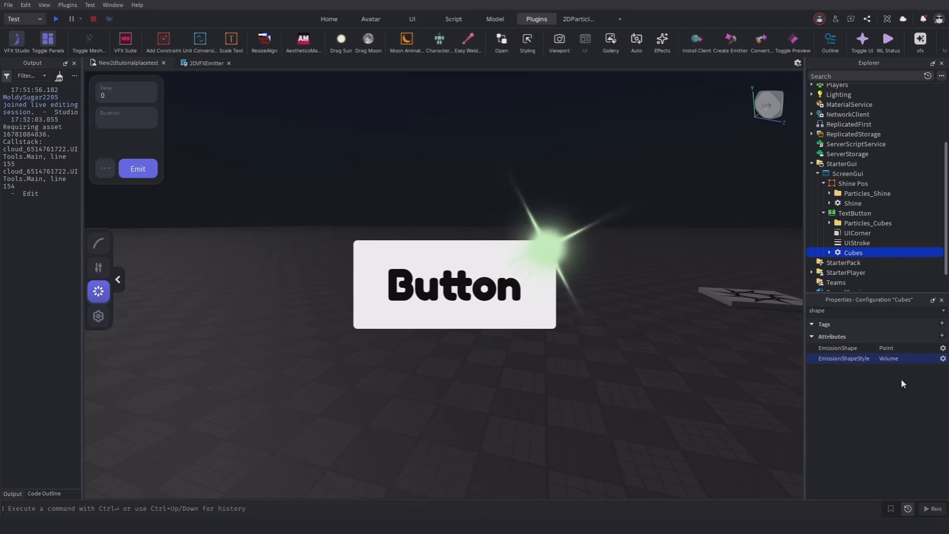
Run a playtest and trigger several bursts to check the Point emission shape.
left_click(57, 23)
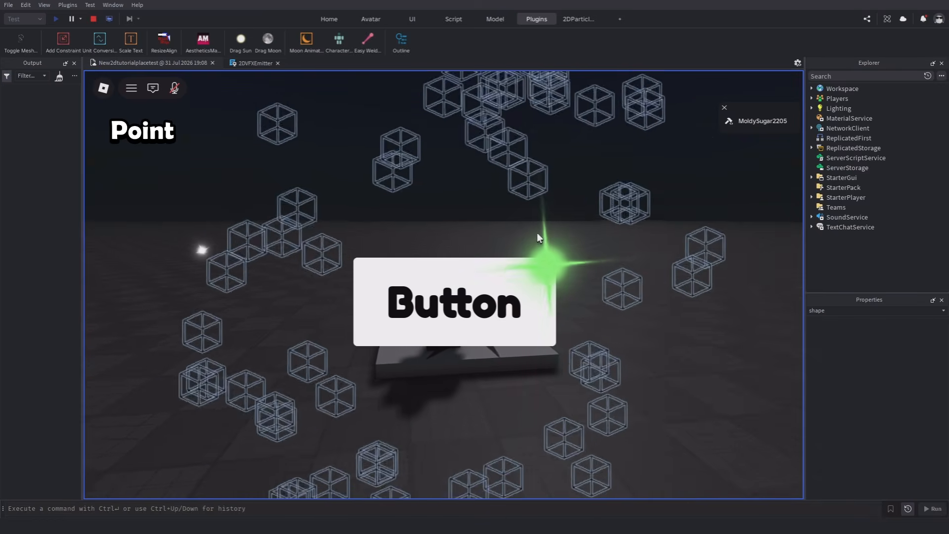
left_click(492, 297)
left_click(493, 296)
left_click(493, 298)
left_click(492, 297)
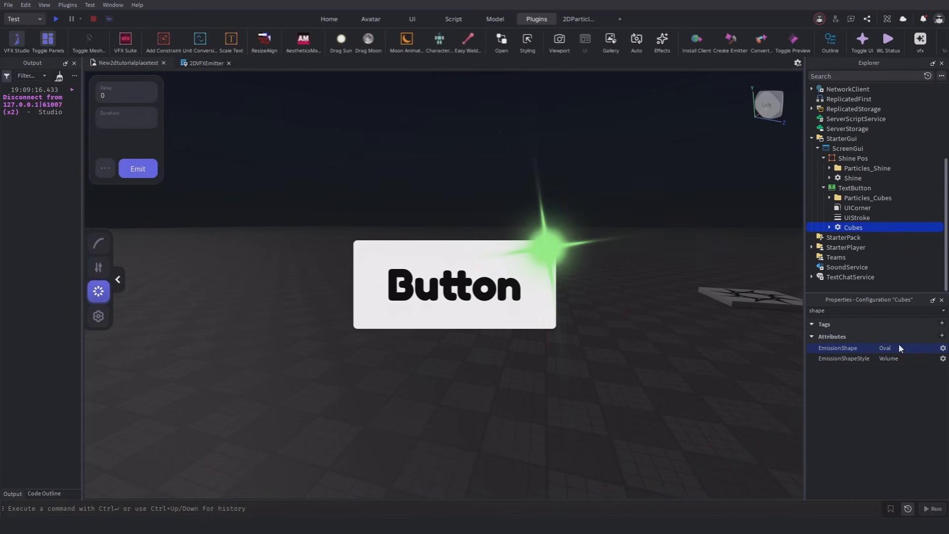
Enlarge the text button in both width and height around its centre.
left_click(519, 317)
left_click_drag(556, 329, 674, 488)
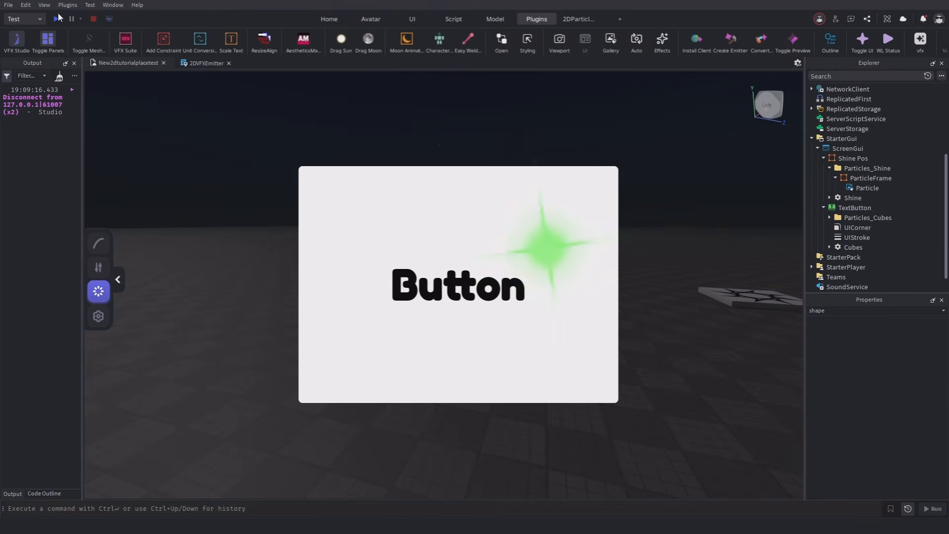
Playtest the Oval emission shape by triggering bursts from different spots on the enlarged button.
key("F5")
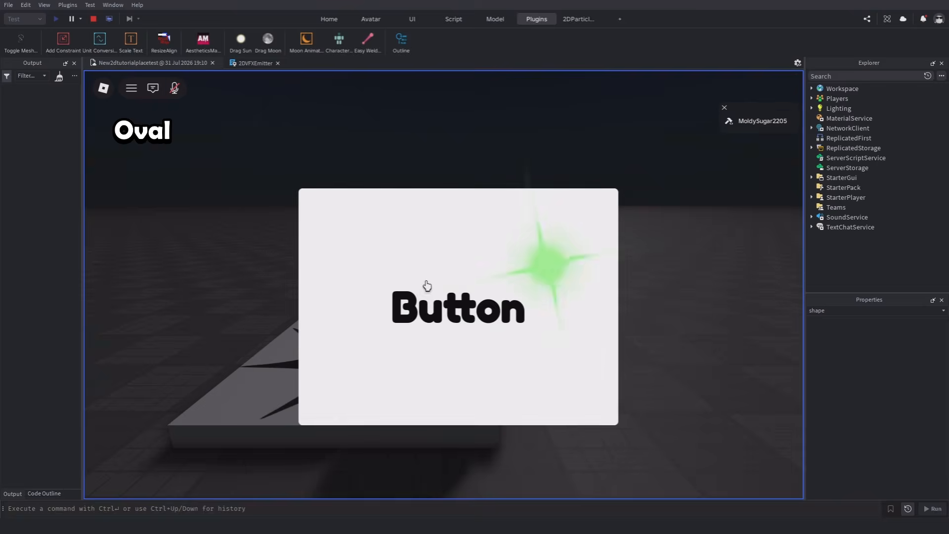
left_click(420, 282)
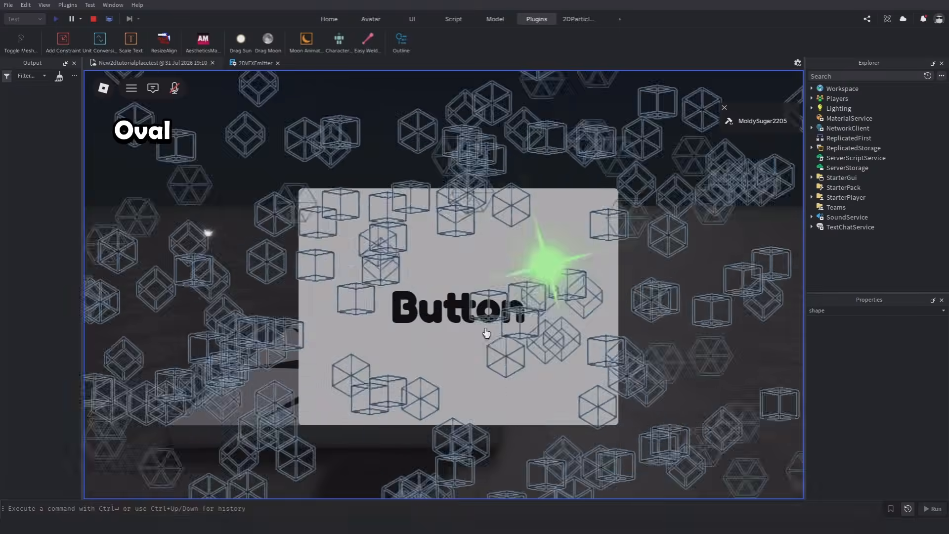
left_click(366, 276)
left_click(559, 332)
left_click(305, 317)
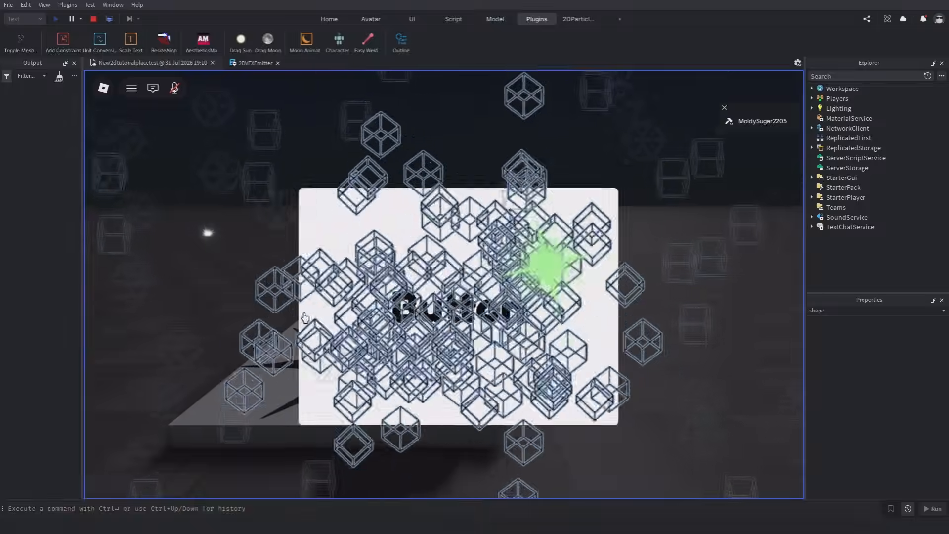
left_click(611, 305)
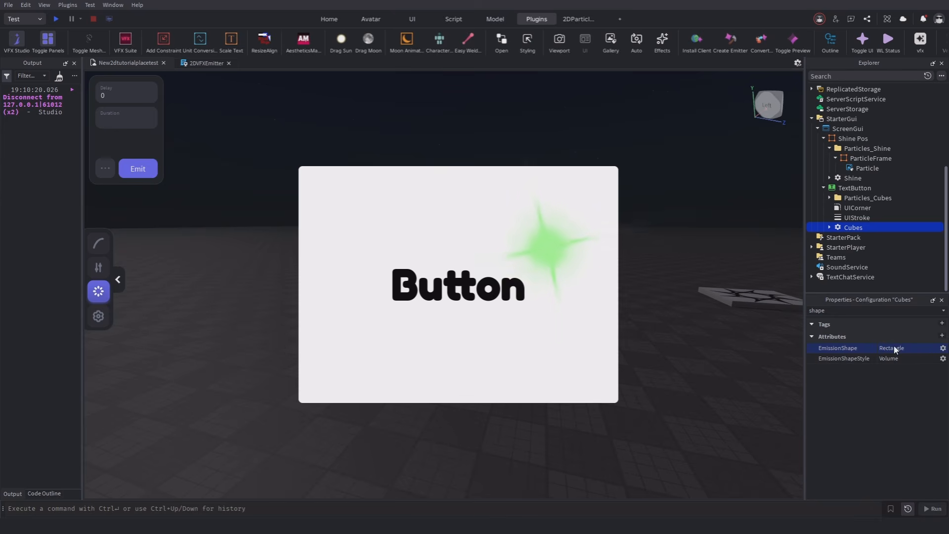
Playtest the Rectangle emission shape on the enlarged button.
left_click(58, 20)
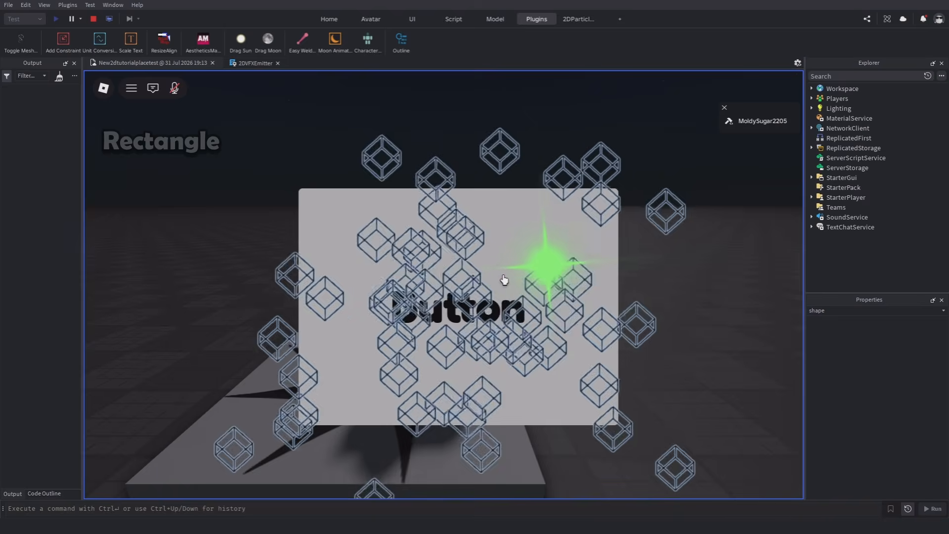
left_click(415, 351)
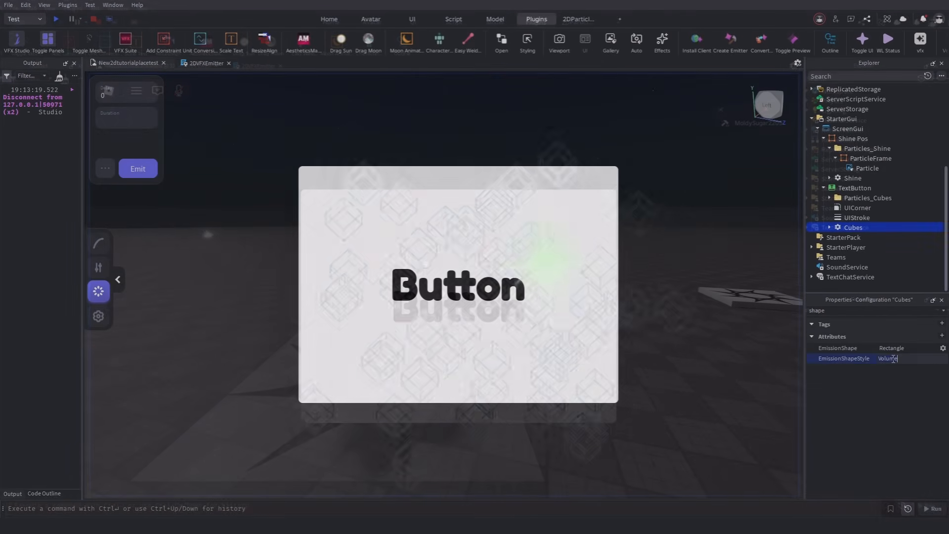
Set the Cubes emitter's EmissionShapeStyle to Surface and its Speed to 0.
left_click(890, 358)
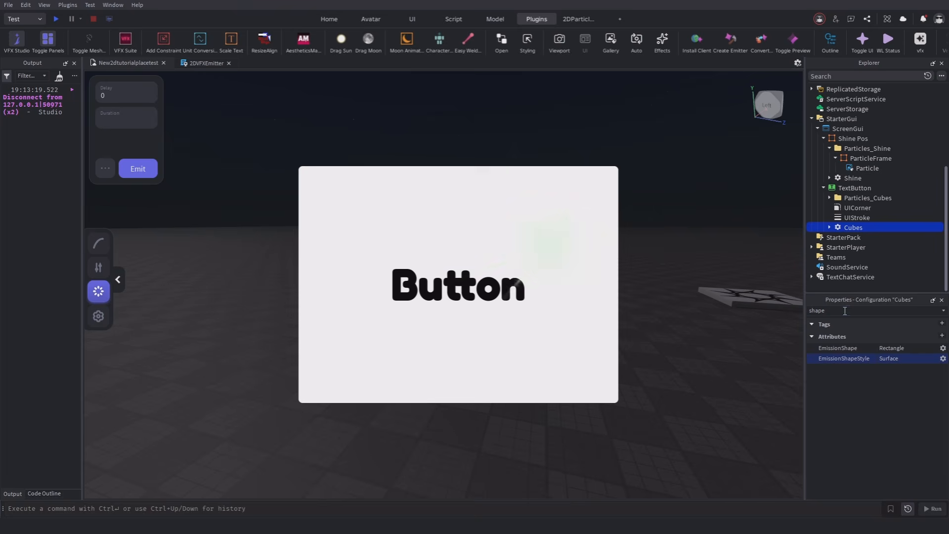
key("ctrl+a")
type("spee")
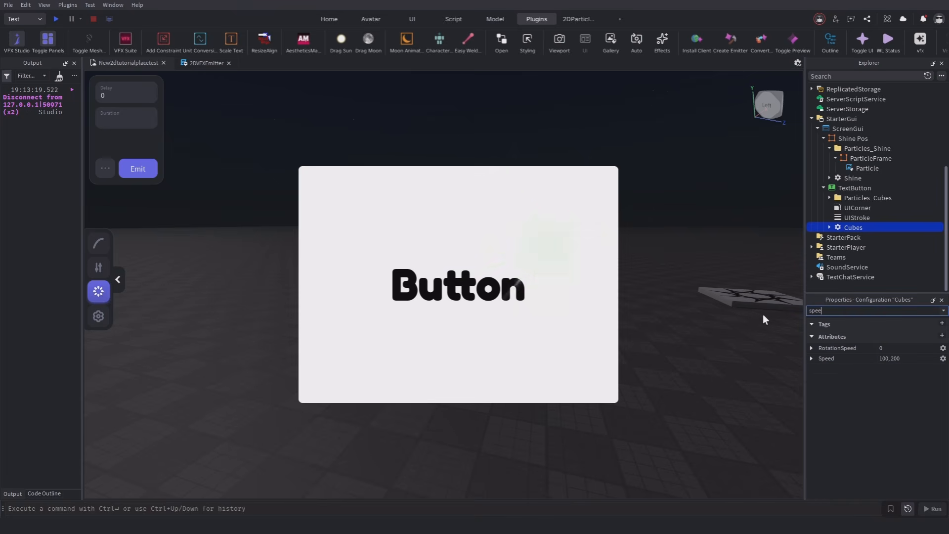
left_click(906, 358)
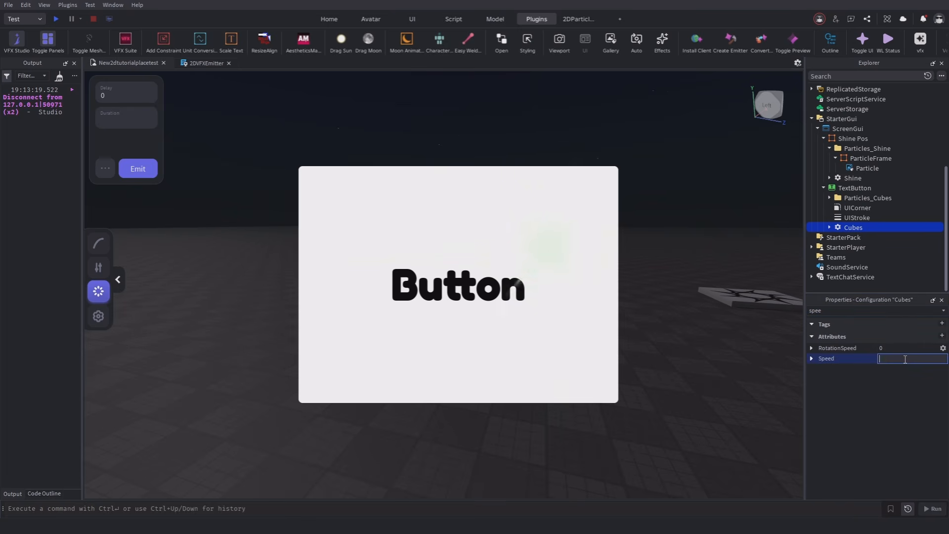
type("0")
key("Return")
Recheck the Cubes emitter's shape attributes, playtest the Rectangle shape with Surface style, and end the simulation.
left_click_drag(843, 312, 779, 311)
key("BackSpace")
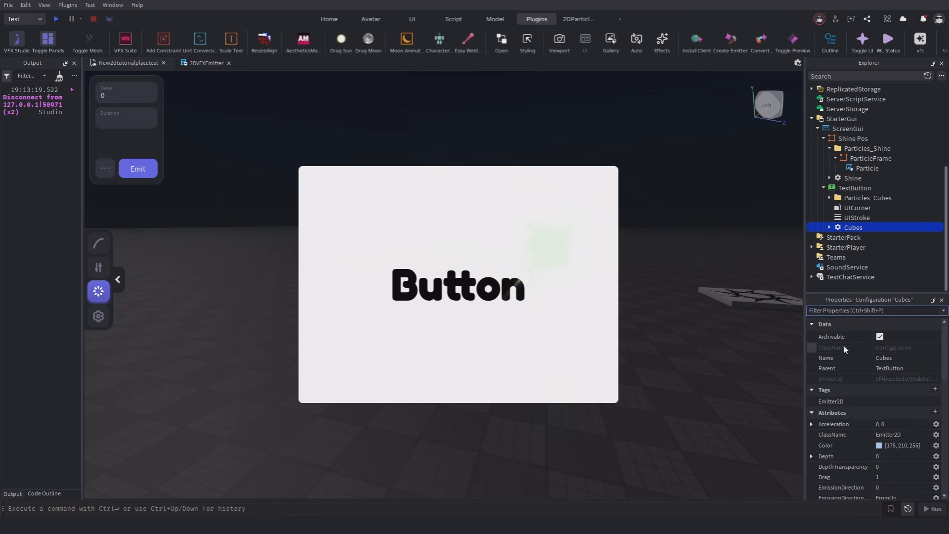
type("shape")
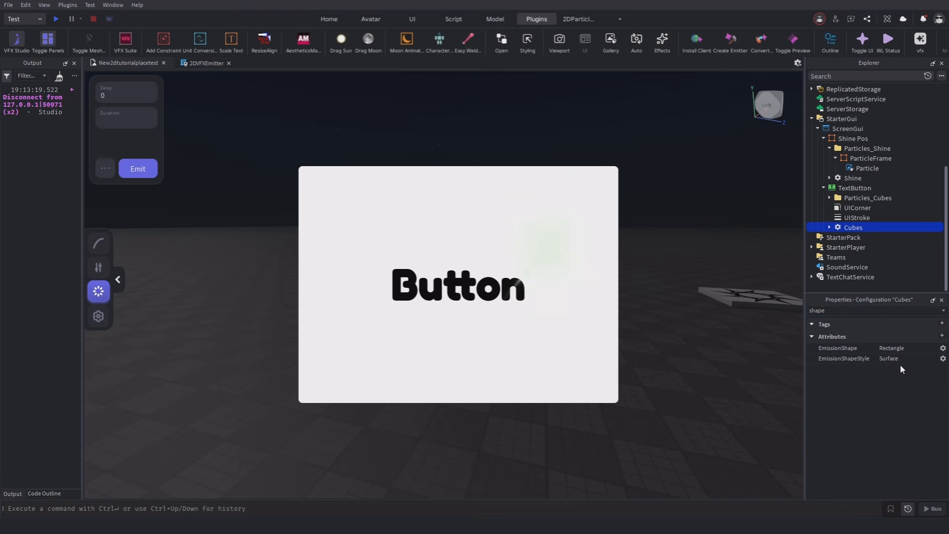
left_click(55, 20)
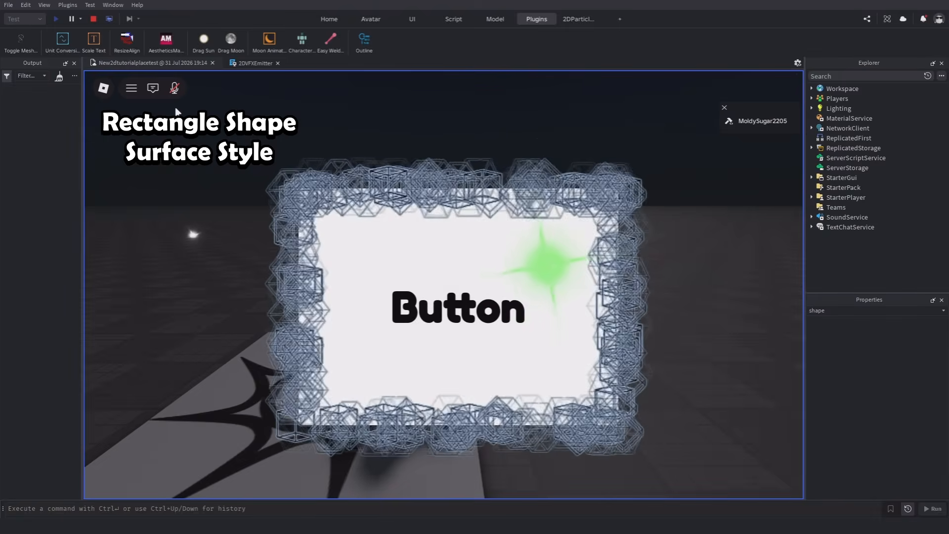
left_click(93, 19)
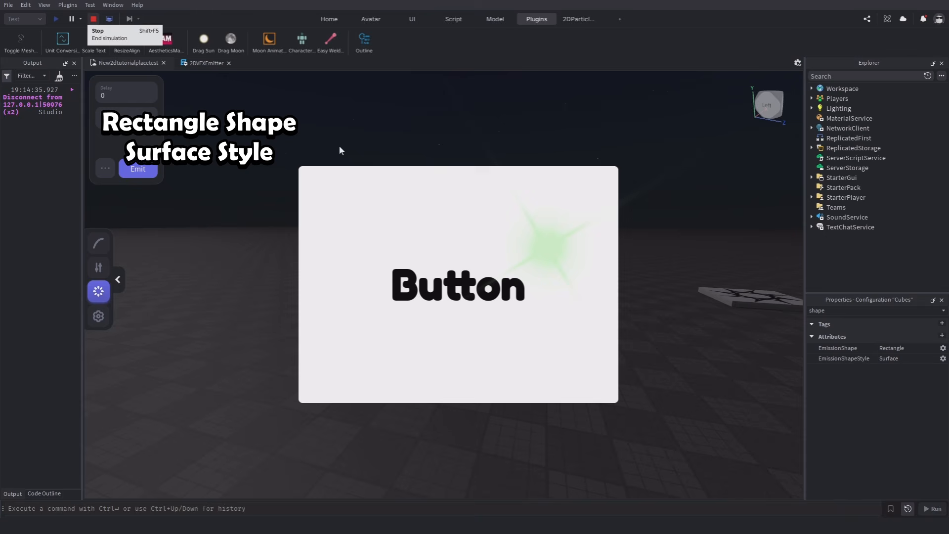
Playtest the Cubes emitter with its EmissionShape set to Oval and to Point, ending the simulation.
left_click(915, 349)
type("Oval")
left_click(56, 19)
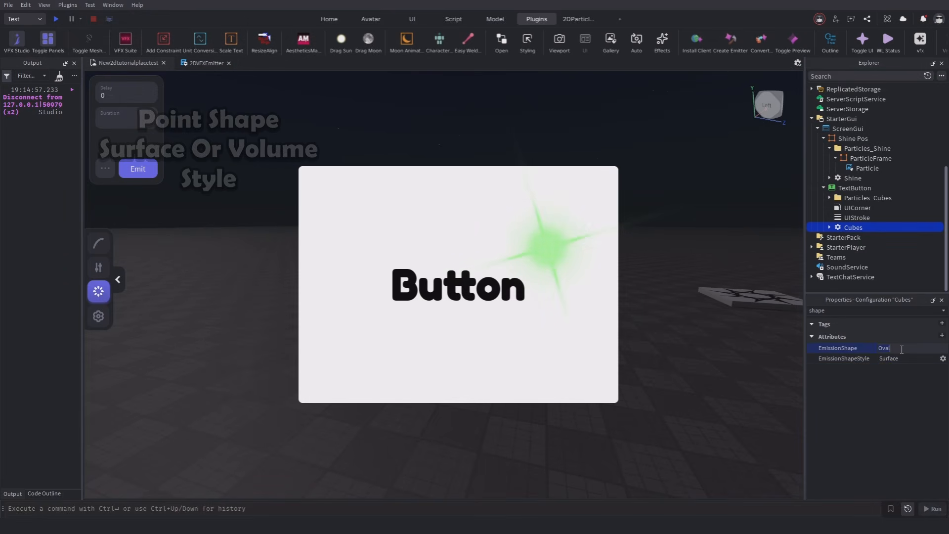
key("F5")
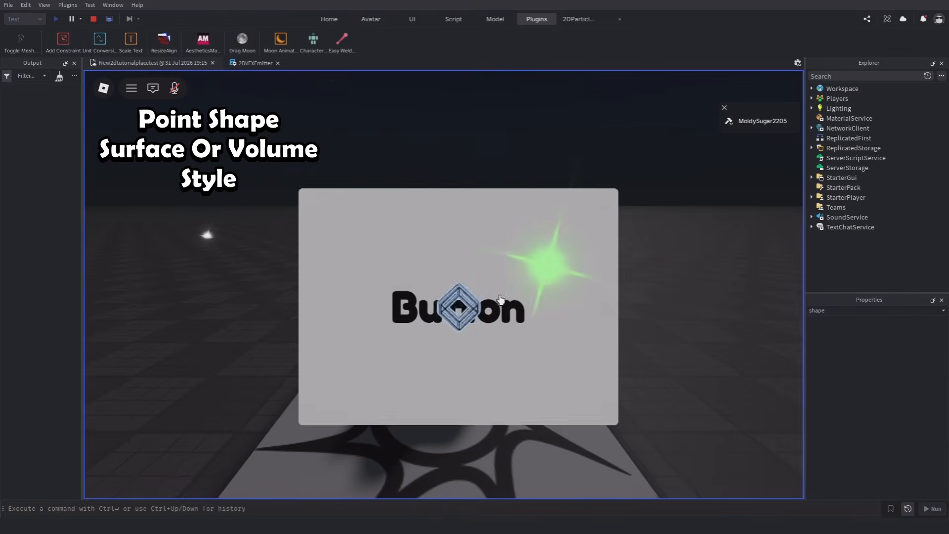
key("shift+F5")
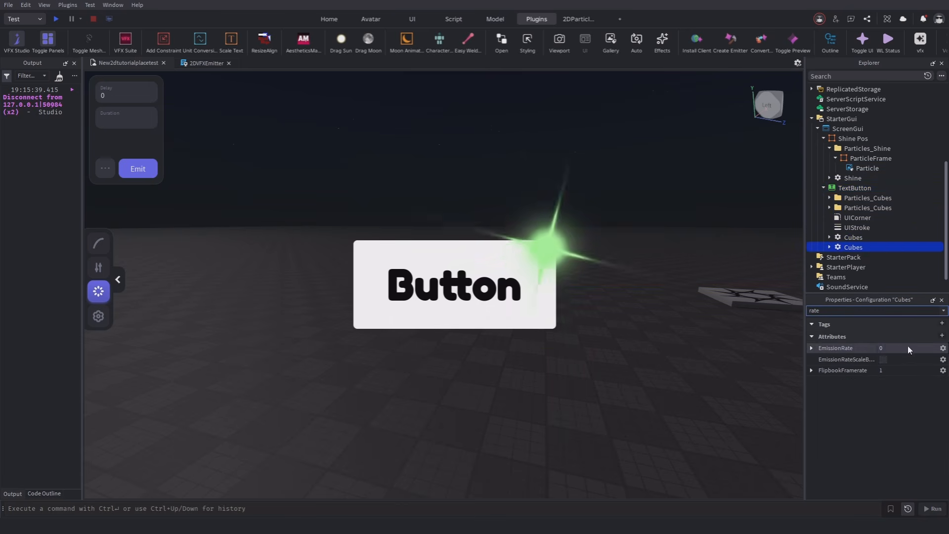
Set the duplicated Cubes emitter's EmissionShape to Rectangle and its EmissionShapeStyle to Surface.
left_click_drag(865, 312, 720, 298)
type("shap")
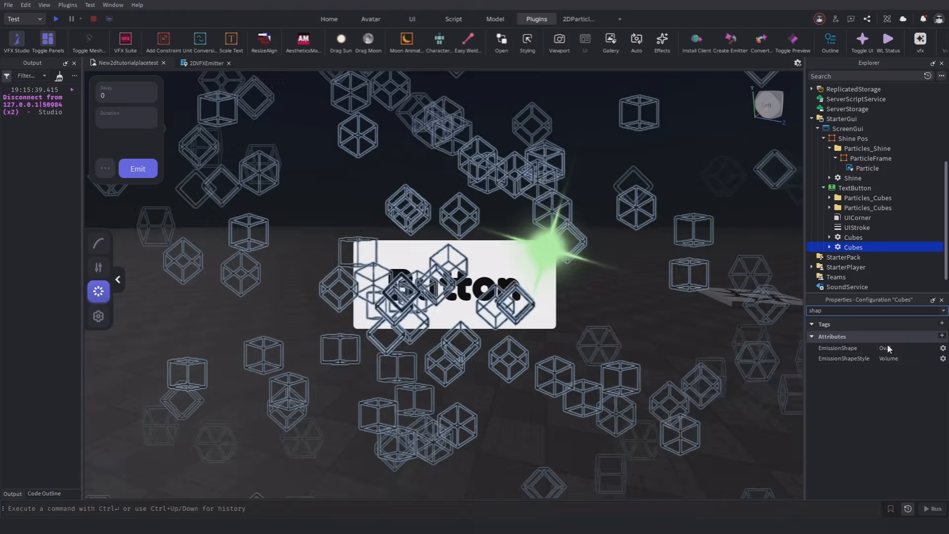
left_click(892, 346)
key("BackSpace")
key("BackSpace")
key("BackSpace")
key("BackSpace")
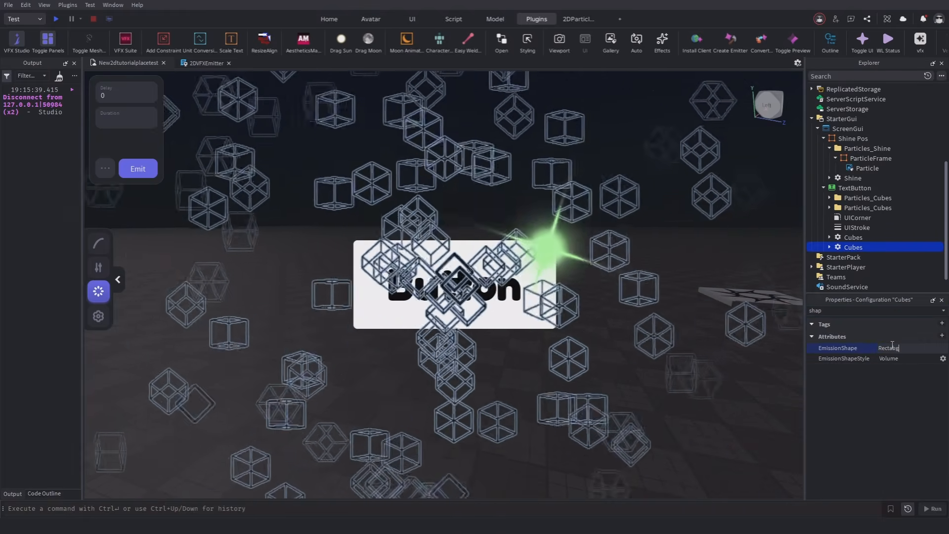
type("Rectangle")
key("Return")
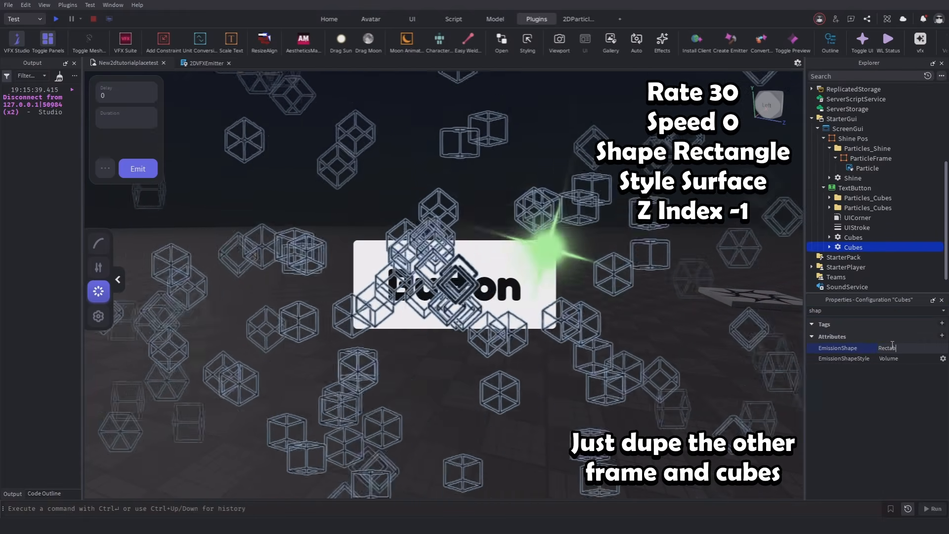
left_click(906, 360)
type("Surface")
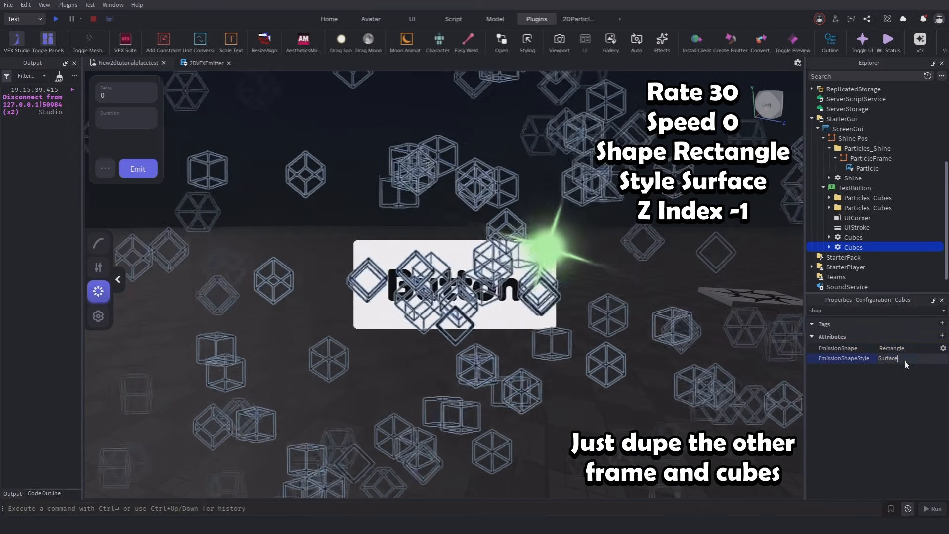
Set the duplicated Cubes emitter's Speed to 0.
left_click_drag(832, 311, 756, 316)
type("Speed")
left_click(897, 360)
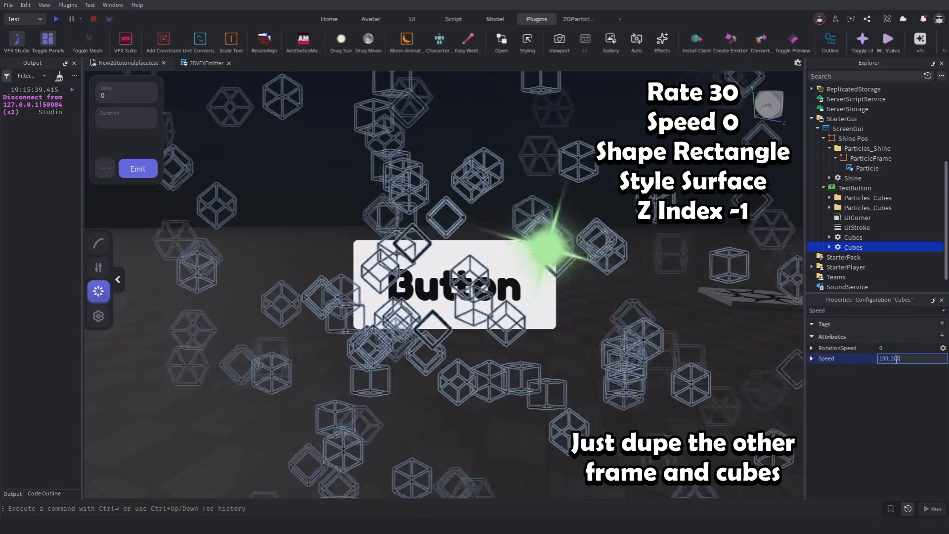
type("0")
key("Return")
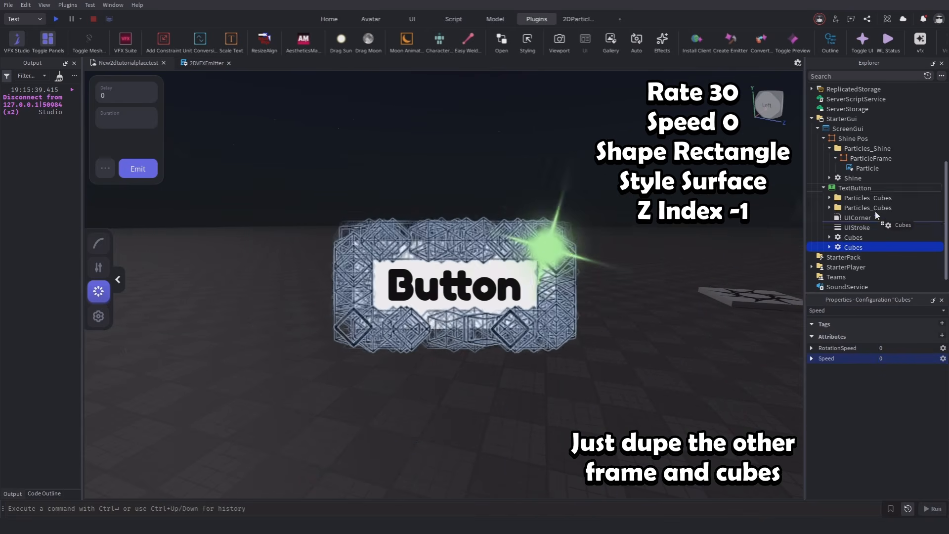
Duplicate the Shine Pos frame, delete the copy's contents, and move the duplicated Cubes emitter into it.
left_click(824, 139)
left_click(845, 159)
key("ctrl+d")
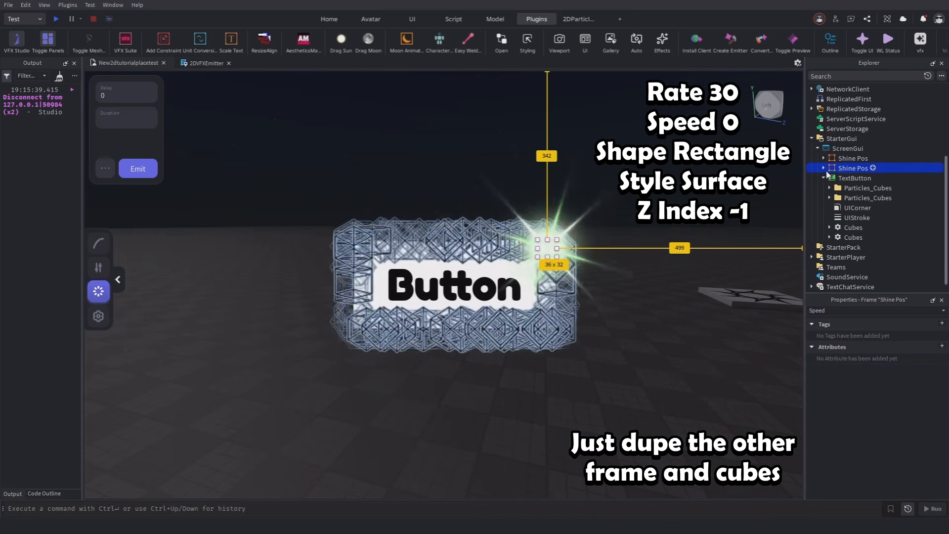
left_click(824, 169)
left_click(907, 186)
key("Delete")
left_click_drag(857, 237, 851, 169)
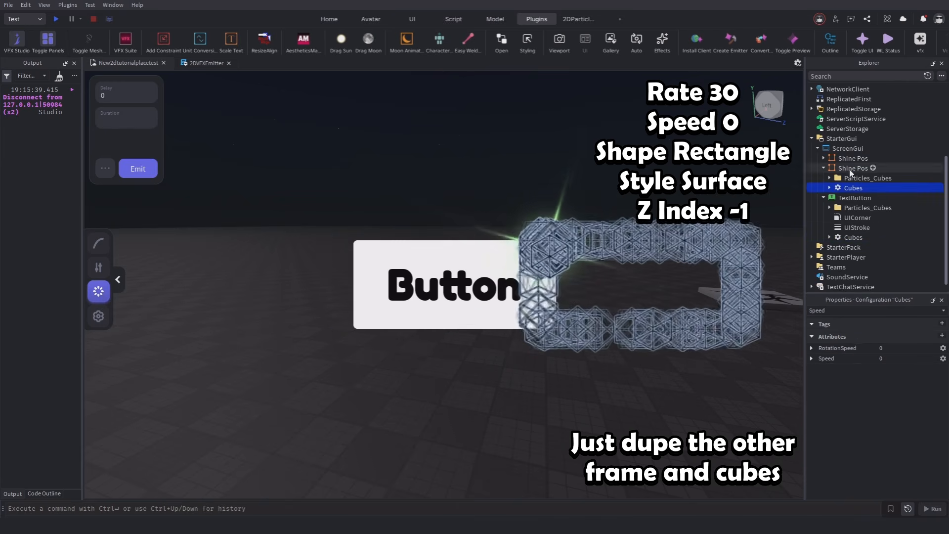
Fit the copied Shine Pos frame over the button at 410 x 170 and set its ZIndex to -1.
left_click(853, 168)
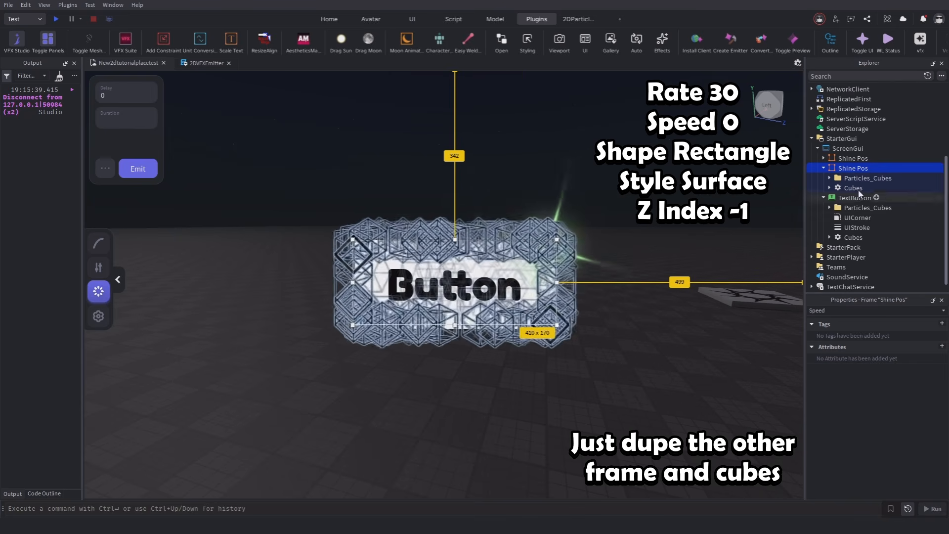
left_click_drag(835, 310, 720, 311)
type("z")
left_click(899, 390)
type("-1")
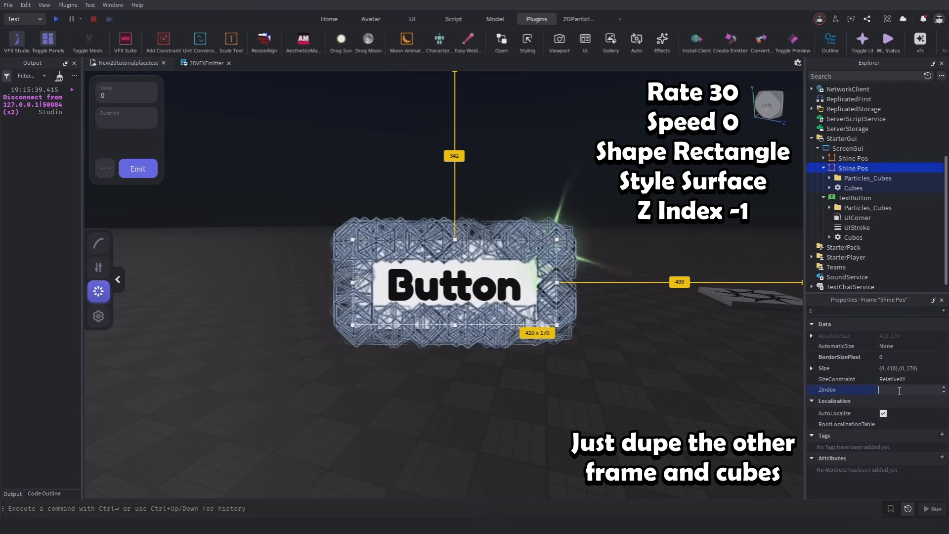
key("Return")
left_click(534, 361)
left_click(247, 374)
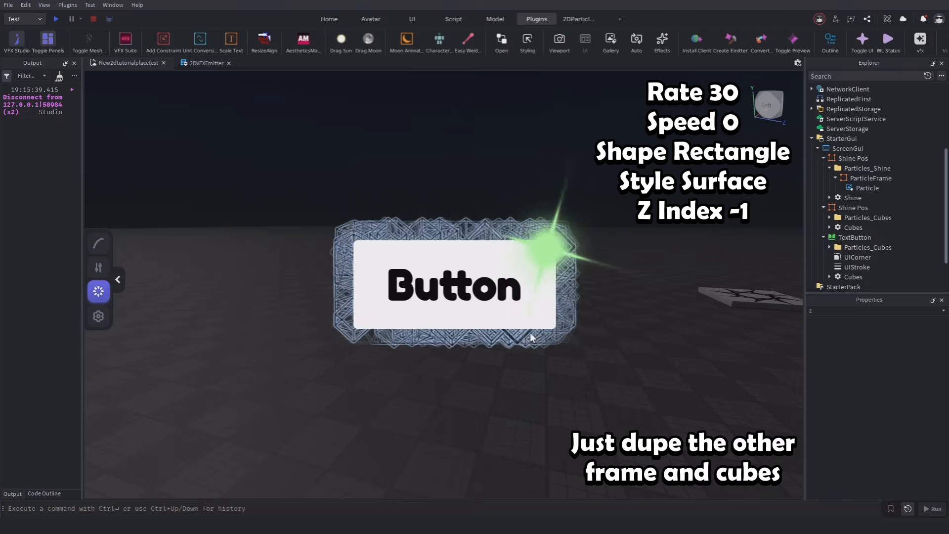
Set the EmissionShape of the Cubes emitter inside the TextButton to Rectangle.
left_click(853, 276)
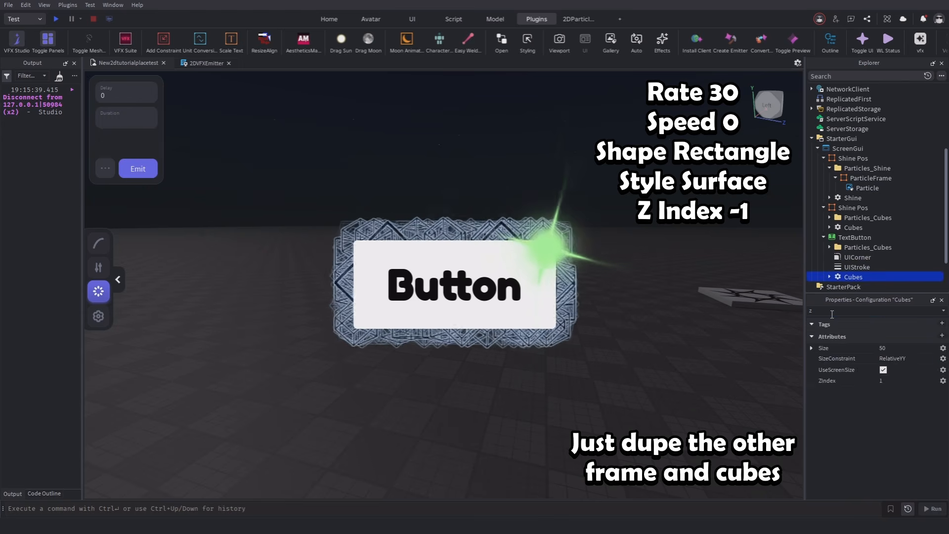
left_click(832, 311)
type("sha")
left_click(900, 348)
type("Rec")
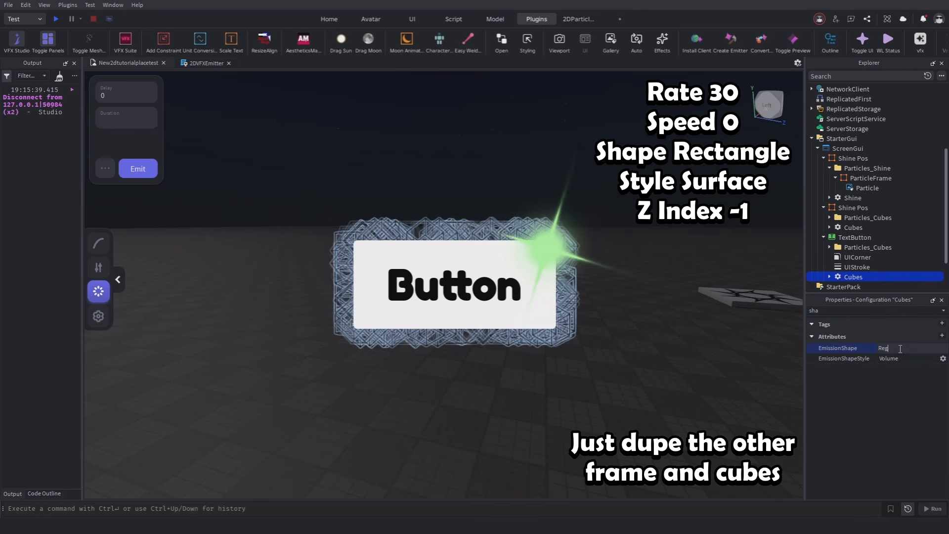
type("tangle")
key("Return")
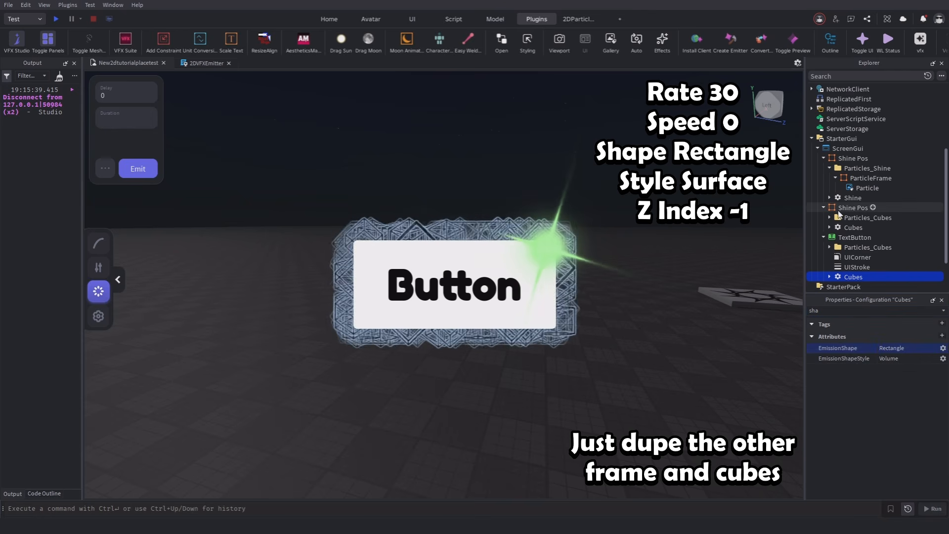
Disable the Cubes emitter inside the copied Shine Pos frame.
left_click(872, 228)
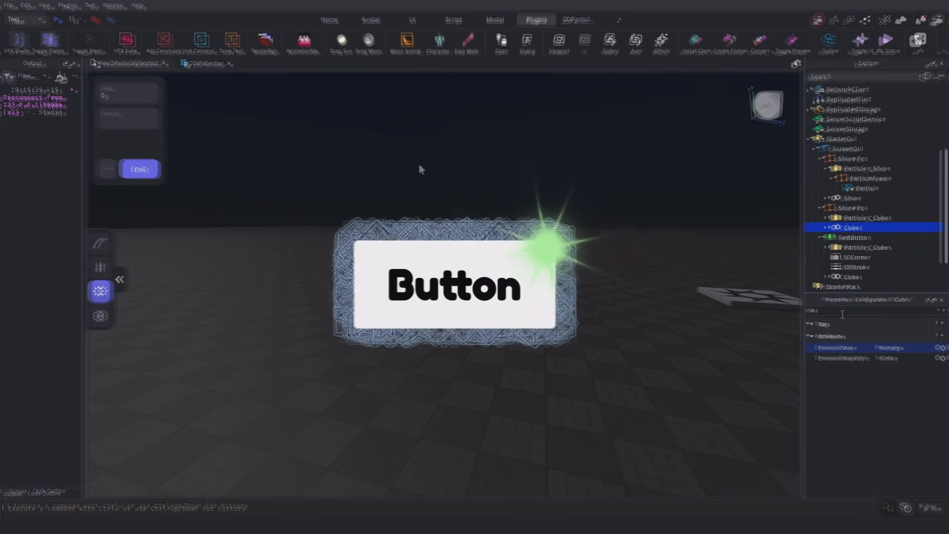
left_click_drag(842, 312, 786, 320)
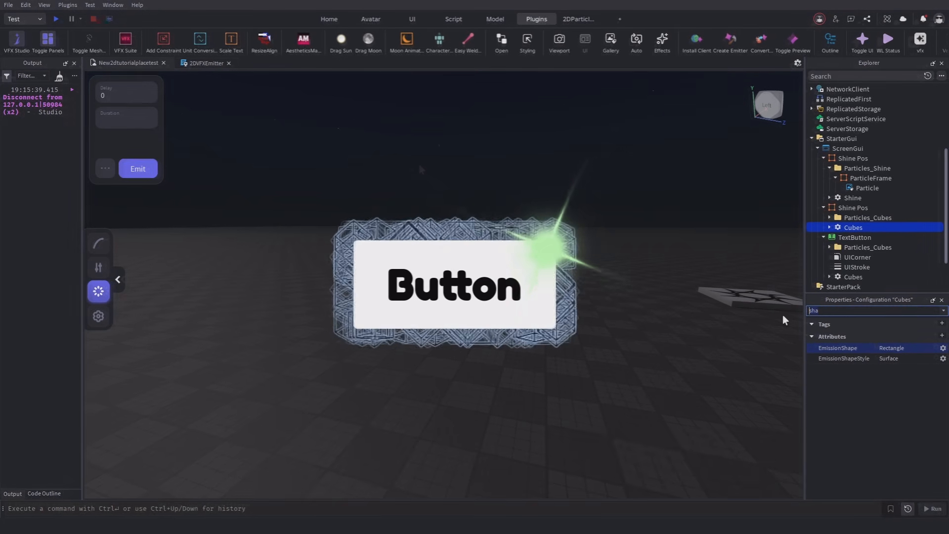
type("ena")
left_click(883, 349)
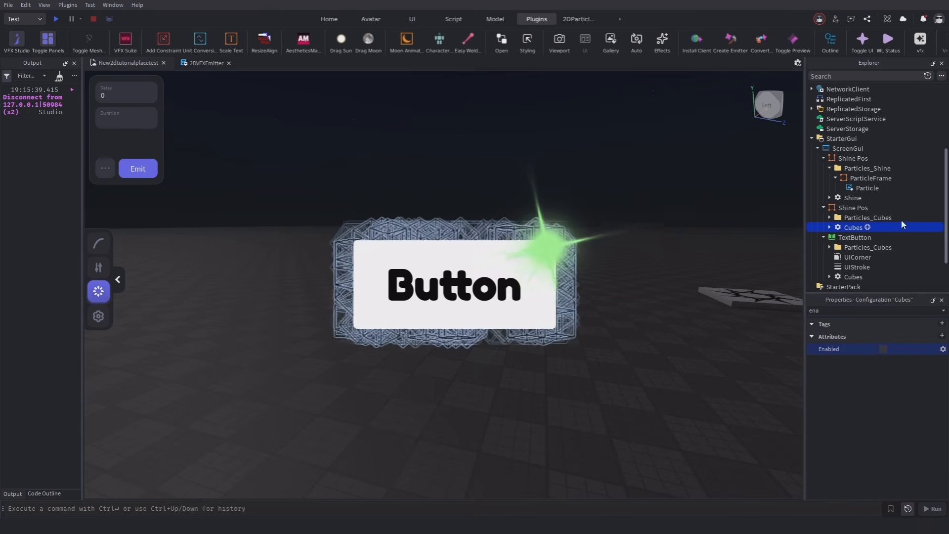
Select the Part in the Workspace and hide the GUI to view its particle emitters.
scroll(898, 200, "up", 5)
left_click(838, 138)
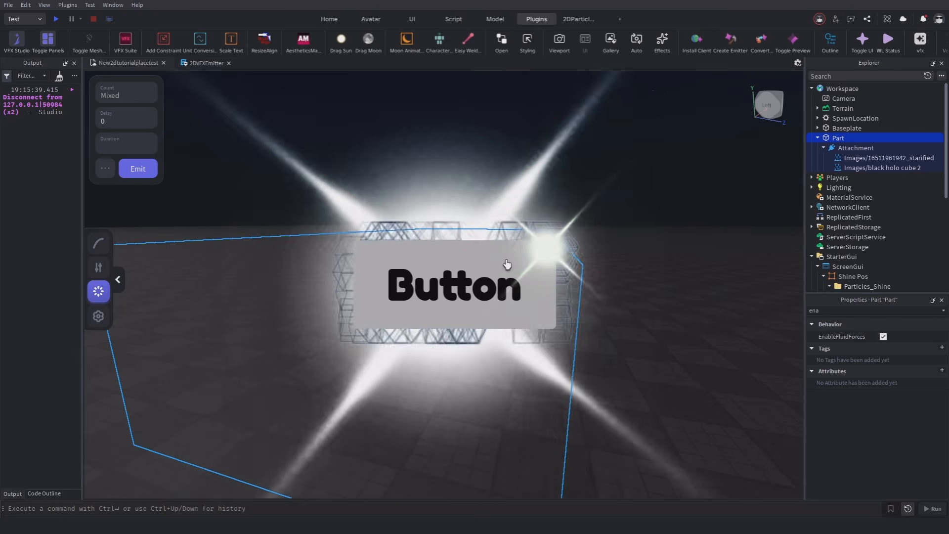
left_click(577, 20)
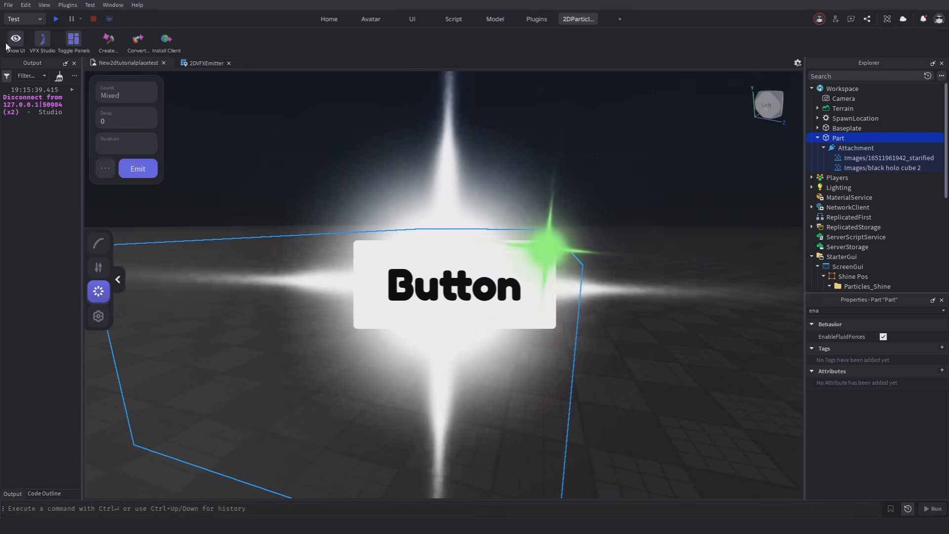
left_click(13, 44)
scroll(614, 228, "down", 4)
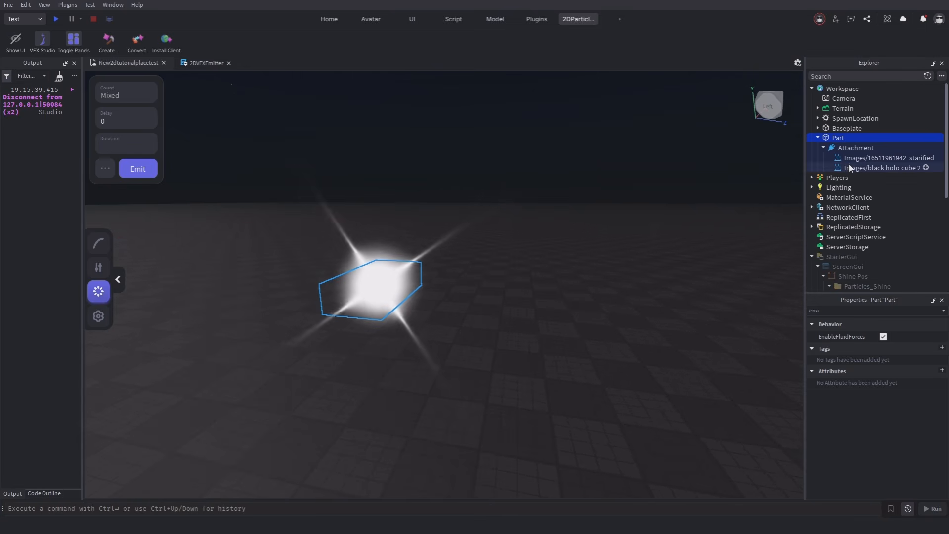
Duplicate the Part's starified particle emitter and replace the copy's texture with Images/Fixed_123 from VFX Studio.
right_click_drag(604, 269, 604, 270)
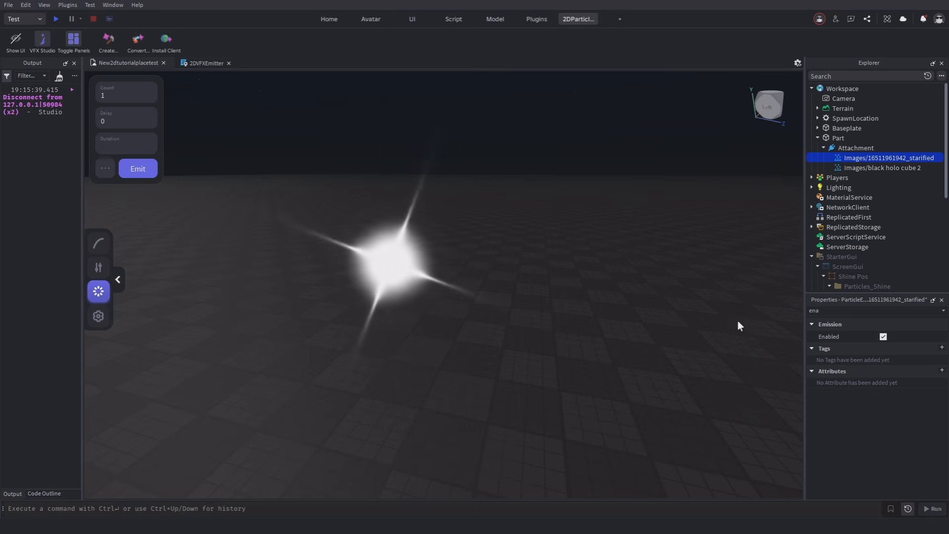
key("ctrl+d")
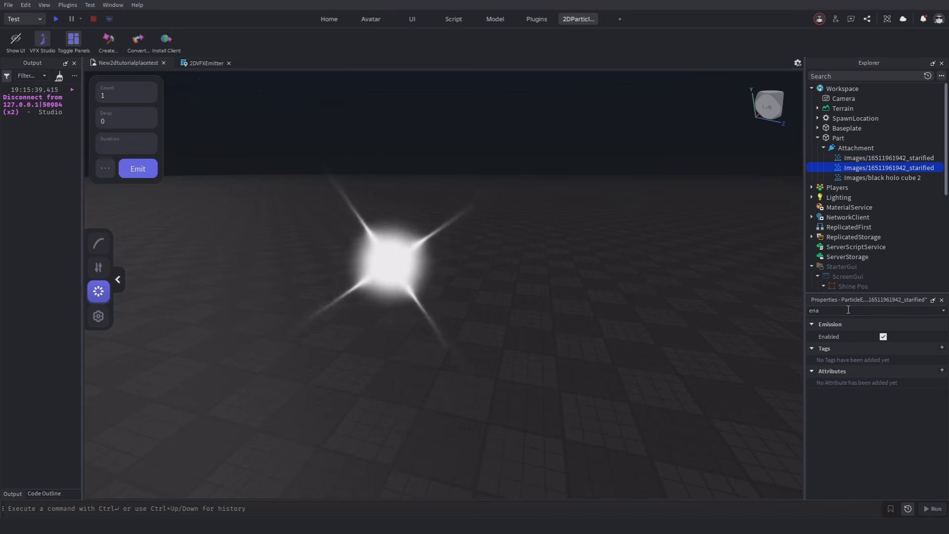
left_click(44, 42)
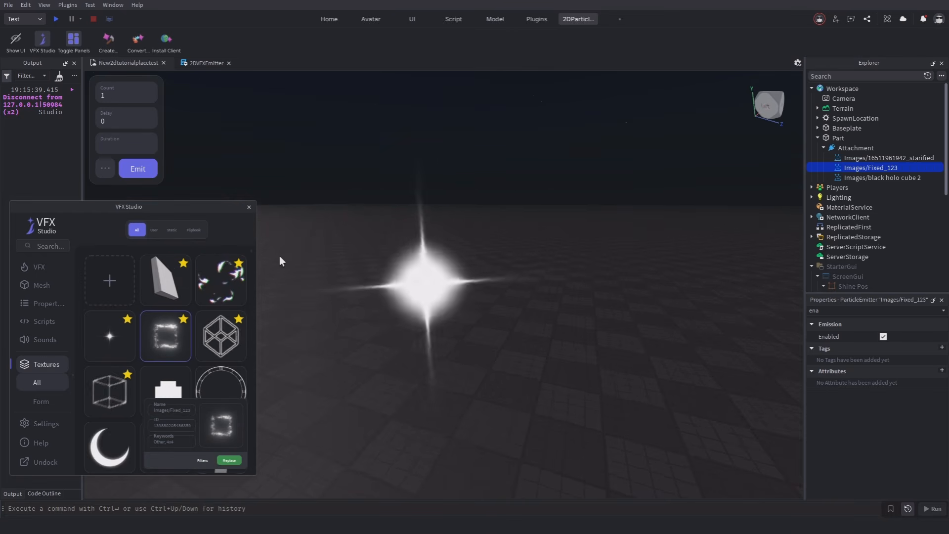
left_click(249, 208)
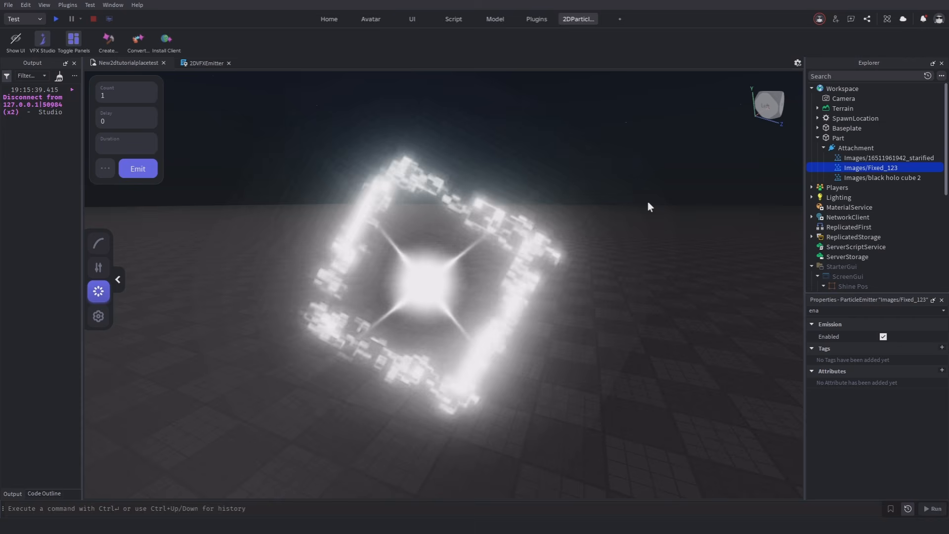
Set the Images/Fixed_123 particle emitter's RotSpeed to 0.
left_click_drag(844, 311, 773, 314)
type("ro")
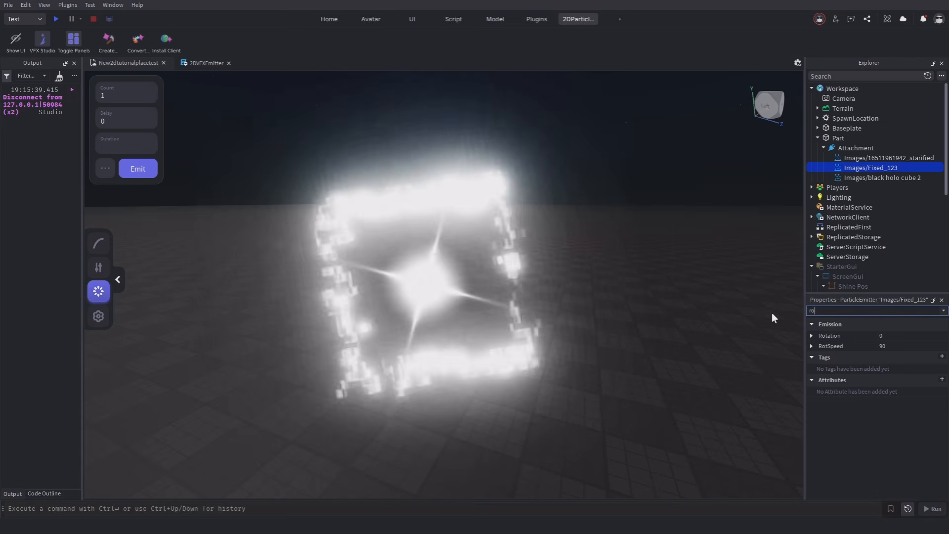
left_click(906, 348)
type("0")
key("Return")
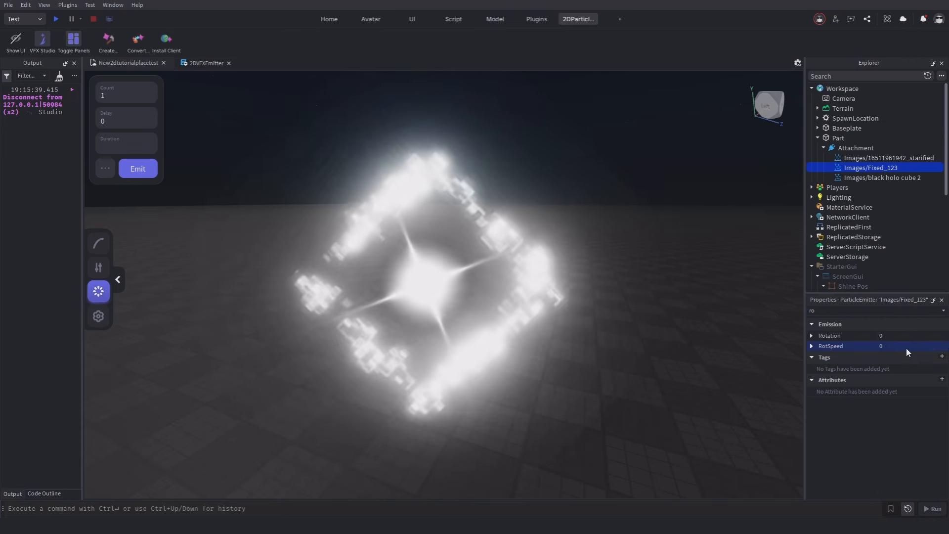
Convert the Images/Fixed_123 emitter to 2D and move the converted emitter into the TextButton, with the GUI shown again.
left_click(137, 42)
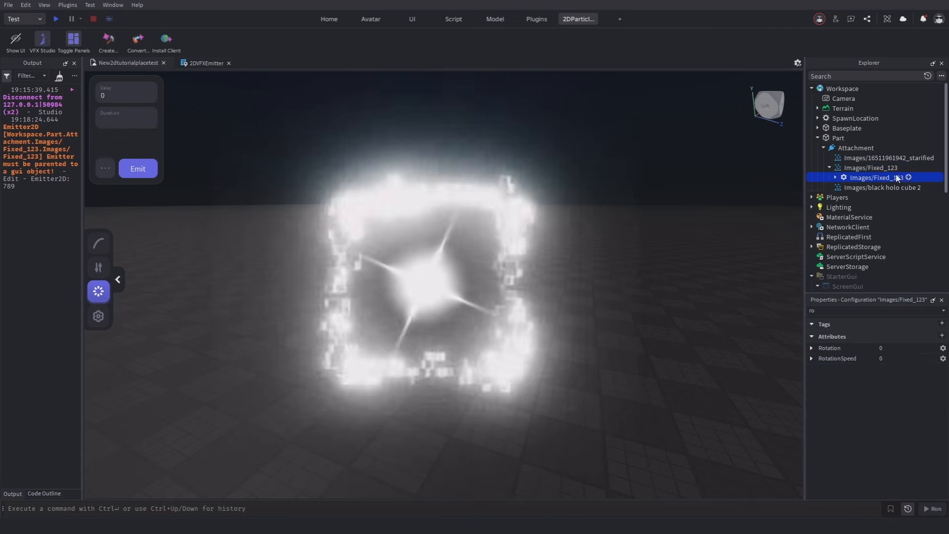
key("ctrl+x")
scroll(878, 169, "down", 5)
key("alt+g")
right_click_drag(657, 364, 658, 366)
scroll(900, 200, "down", 1)
left_click(837, 211)
key("ctrl+shift+v")
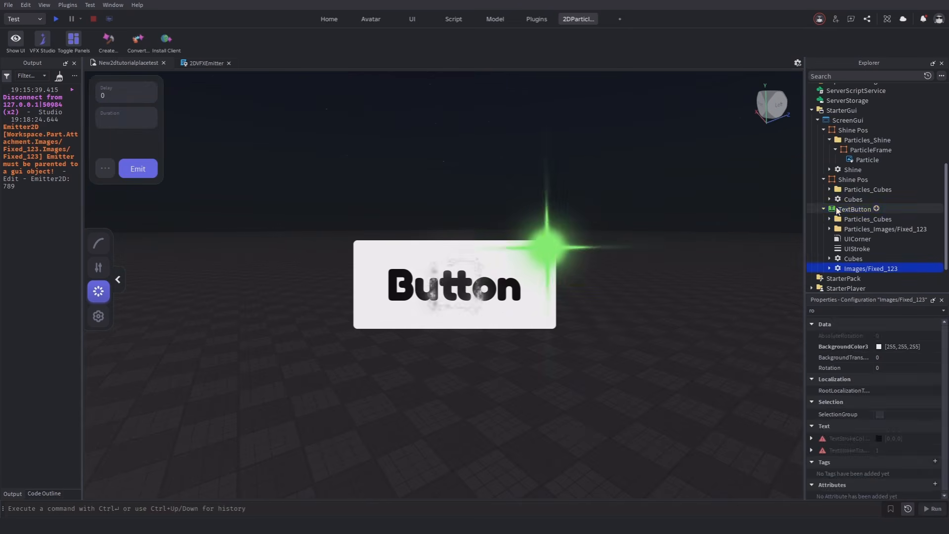
Try MasterScale values of 4 and 2 on the 2D Images/Fixed_123 emitter, settling on 2.4.
type("si")
left_click_drag(836, 312, 773, 309)
type("z")
key("BackSpace")
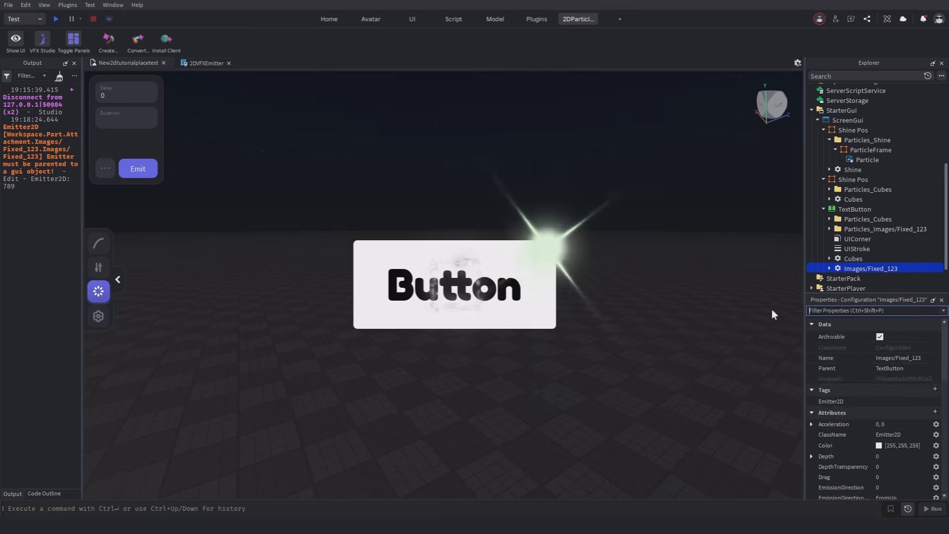
type("mas")
left_click(901, 348)
type("4")
key("Return")
left_click(911, 348)
type("2")
key("Return")
left_click(911, 348)
type("2.4")
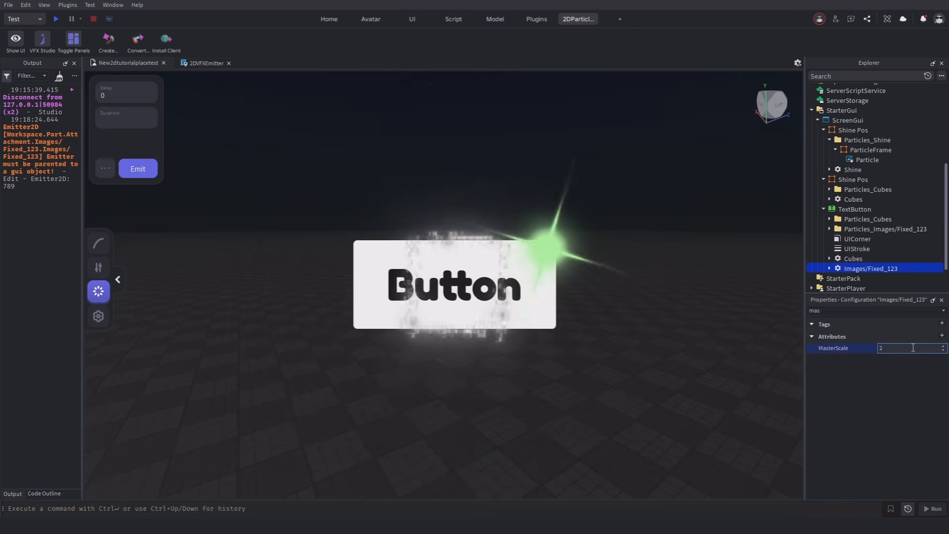
key("Return")
Set the Images/Fixed_123 emitter's squash to 0.4.
key("BackSpace")
left_click_drag(831, 310, 797, 312)
type("squa")
left_click(906, 348)
type("0.4")
key("Return")
Increase the Images/Fixed_123 emitter's MasterScale to 2.9 so its frame surrounds the button.
key("BackSpace")
type("mas")
left_click(909, 348)
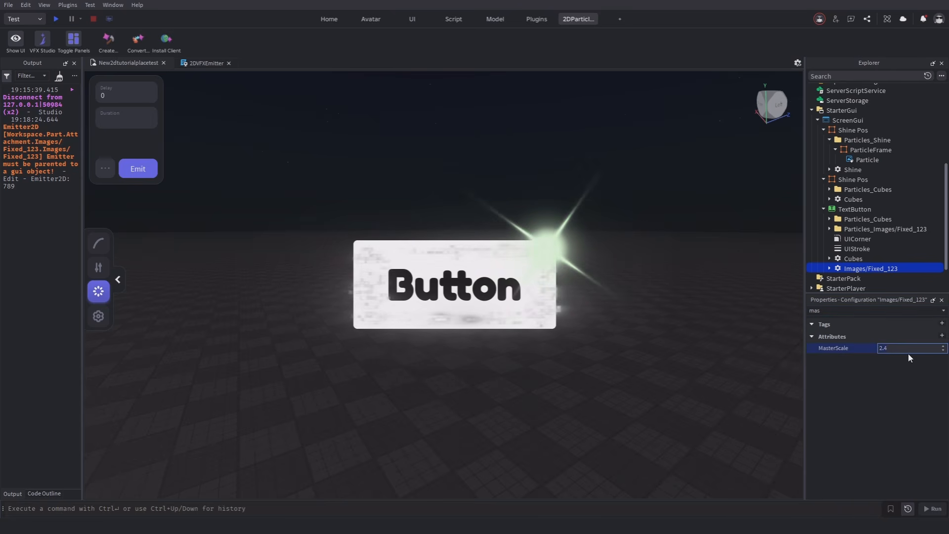
type("2.7")
key("Return")
type(".5")
key("Return")
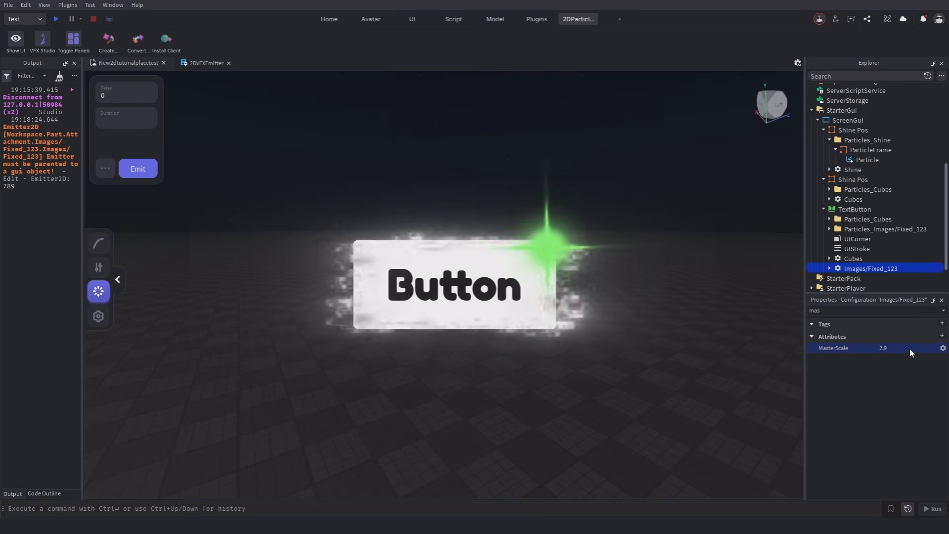
Set the Images/Fixed_123 emitter's MasterScale to 3 and its EmissionRate to 3.
left_click(911, 350)
type("3")
key("Return")
left_click_drag(833, 311, 763, 316)
type("rat")
left_click(912, 360)
type("3")
key("Return")
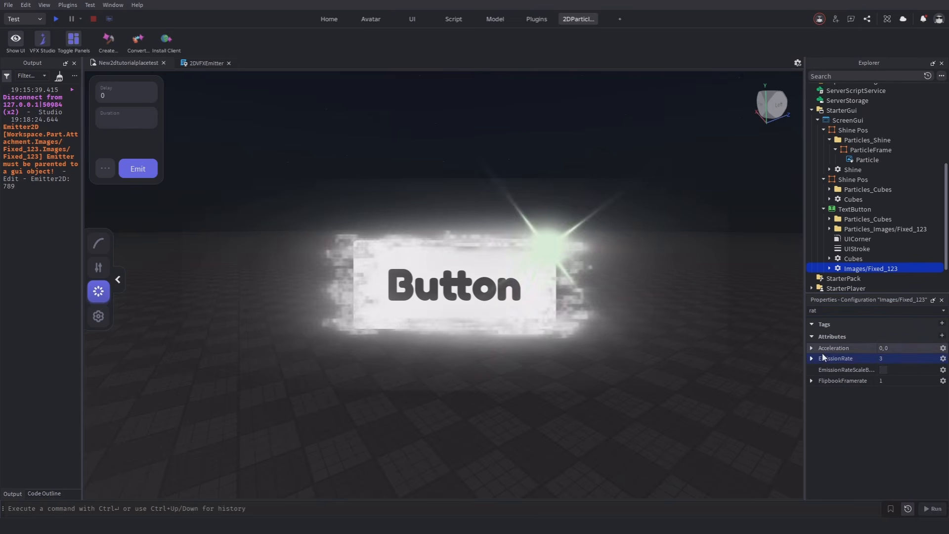
Move the Images/Fixed_123 emitter into the Shine Pos frame holding the Cubes emitter and set its Squash to 0.43.
left_click_drag(859, 182, 859, 181)
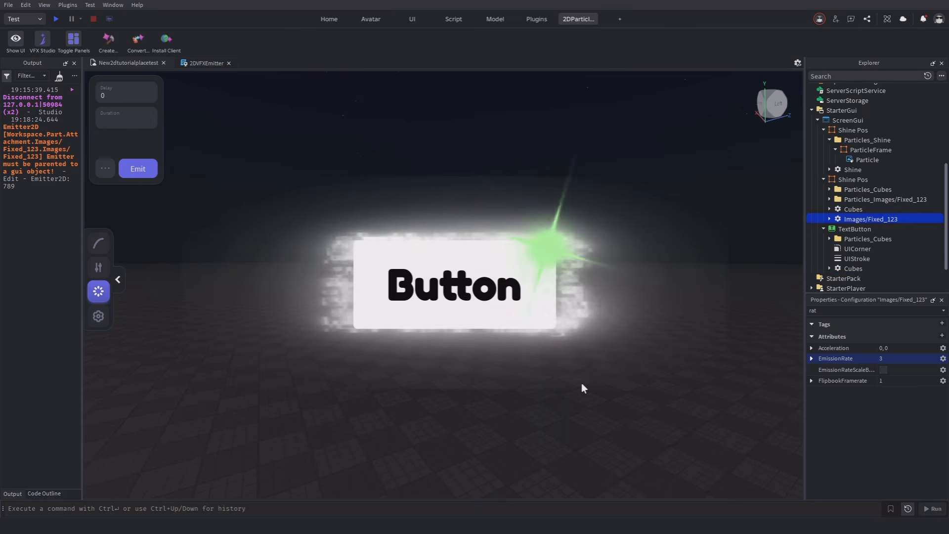
left_click_drag(831, 311, 788, 315)
type("squa")
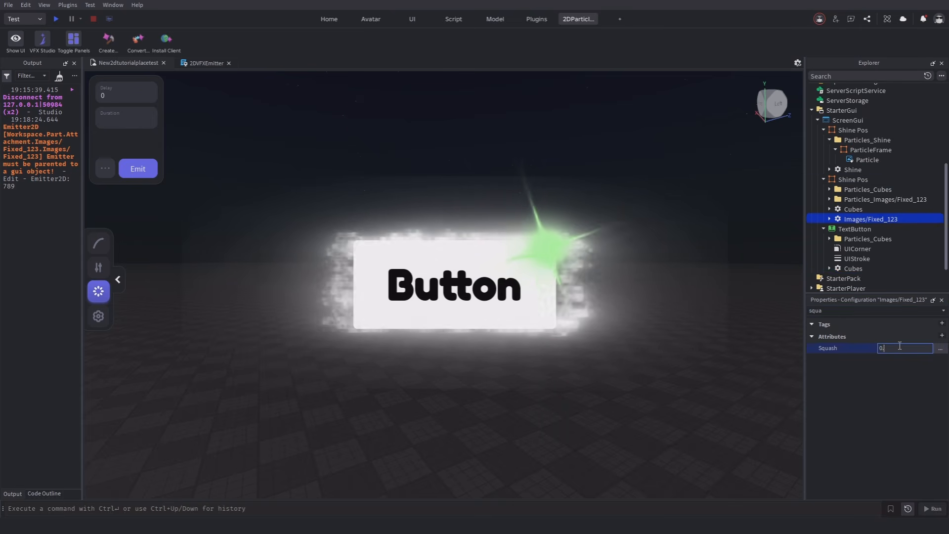
left_click(899, 347)
type("0.43")
key("Return")
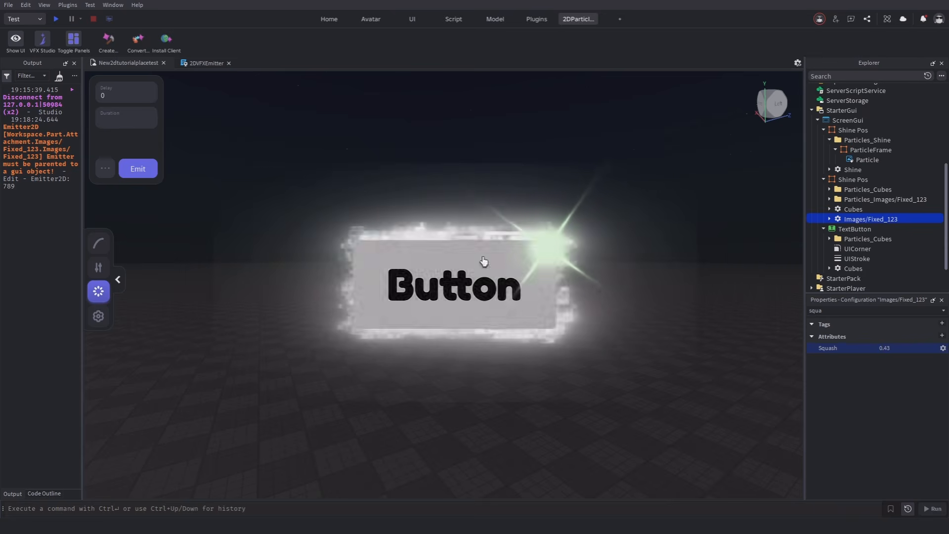
left_click(470, 381)
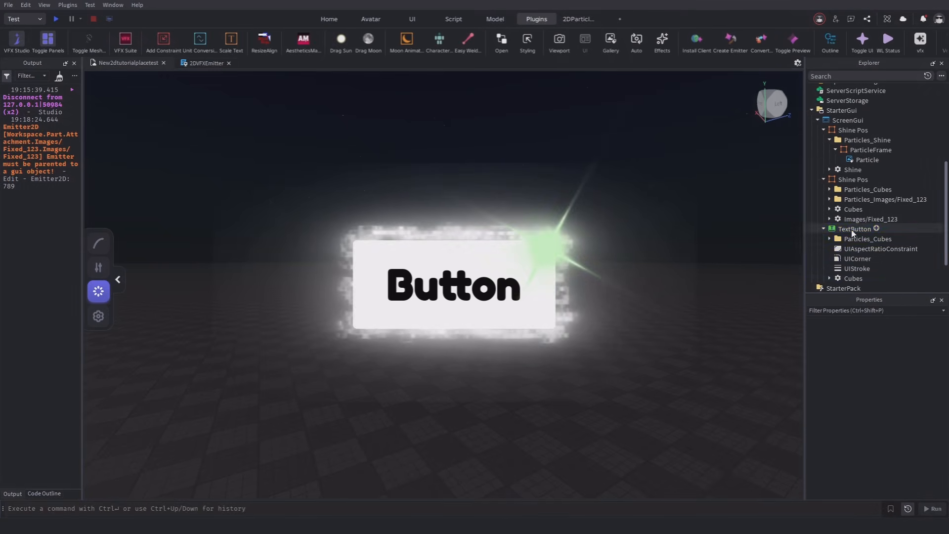
Set the TextButton's anchor point to 0.5, 0.5 using the UI Tools anchor editor.
left_click(853, 230)
left_click(499, 46)
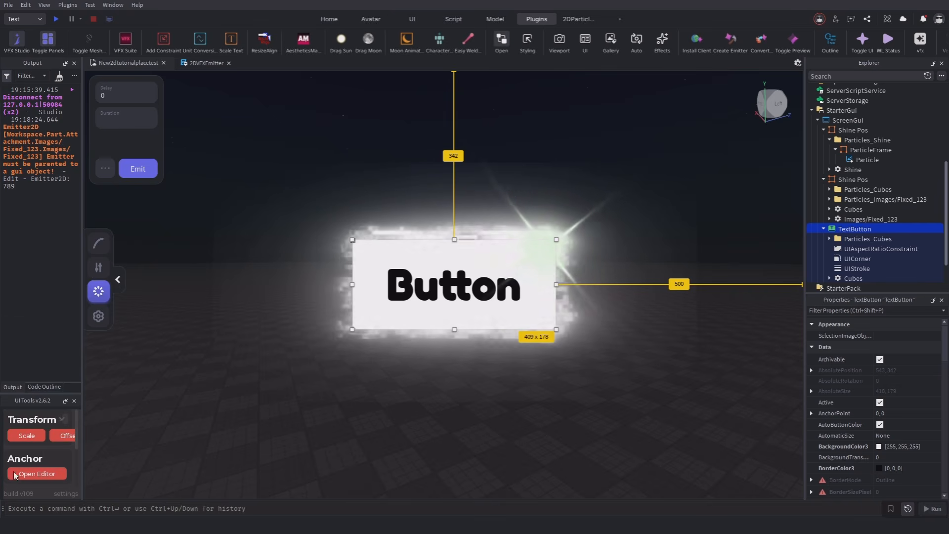
left_click(48, 489)
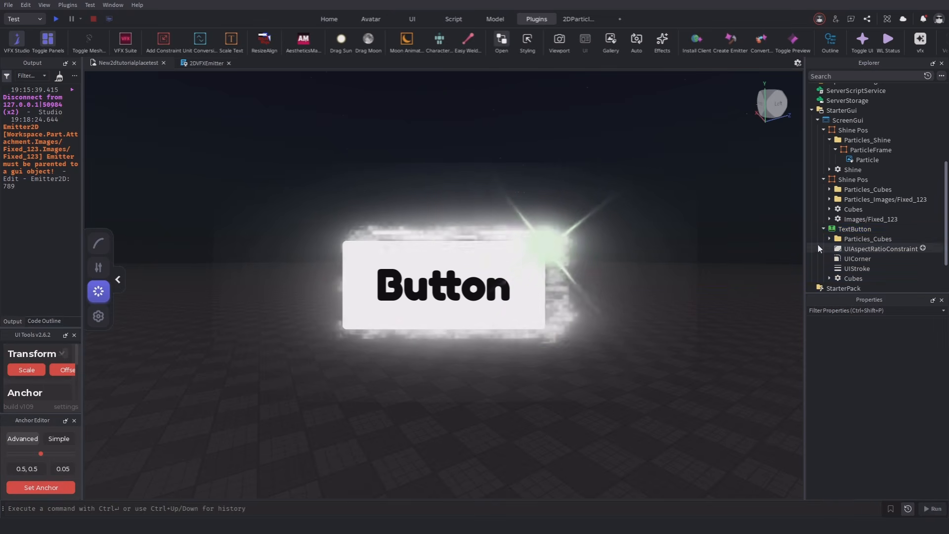
Convert the TextButton's position to offset units and its size to scale units with Unit Conversion.
left_click(199, 42)
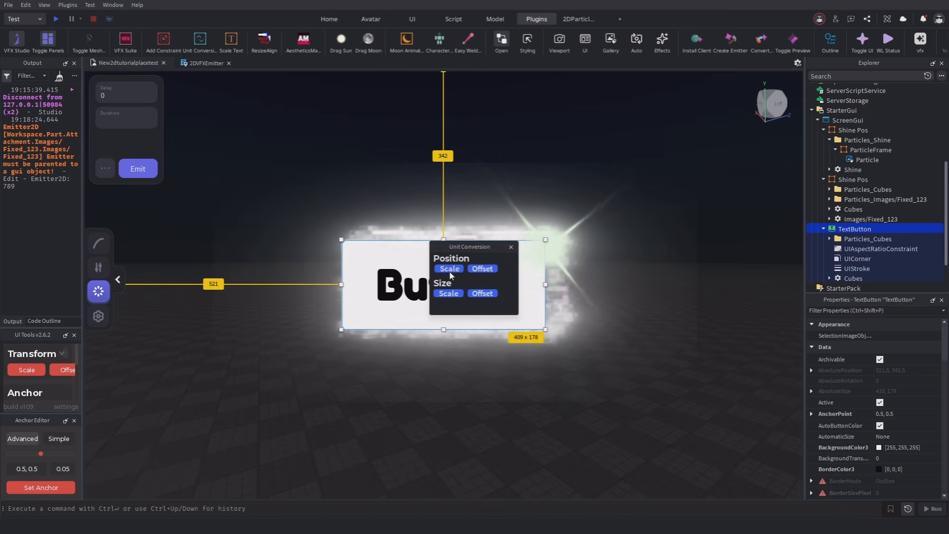
left_click(449, 270)
left_click(481, 270)
left_click(481, 293)
left_click(449, 293)
left_click(511, 248)
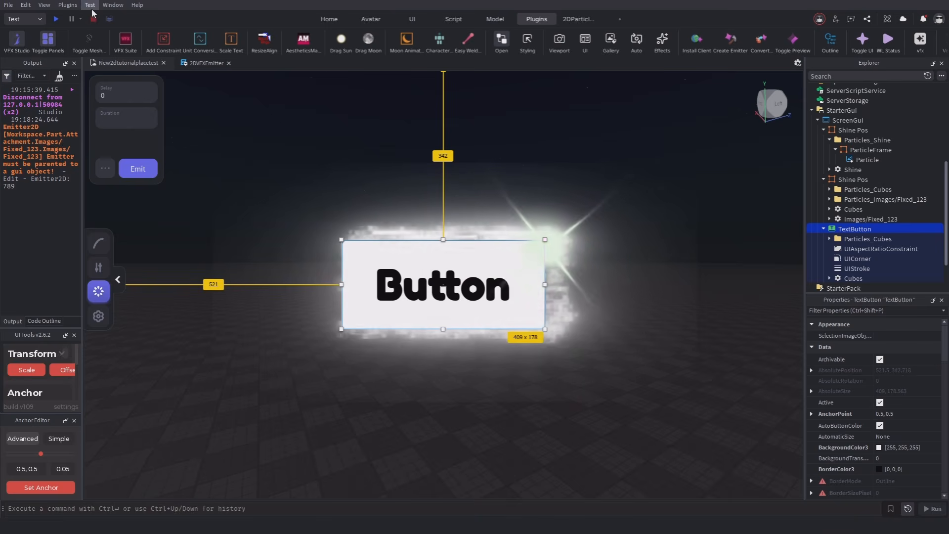
Turn on device emulation to preview the button effects on the iPhone 6 Plus screen.
left_click(183, 108)
left_click(72, 6)
left_click(90, 6)
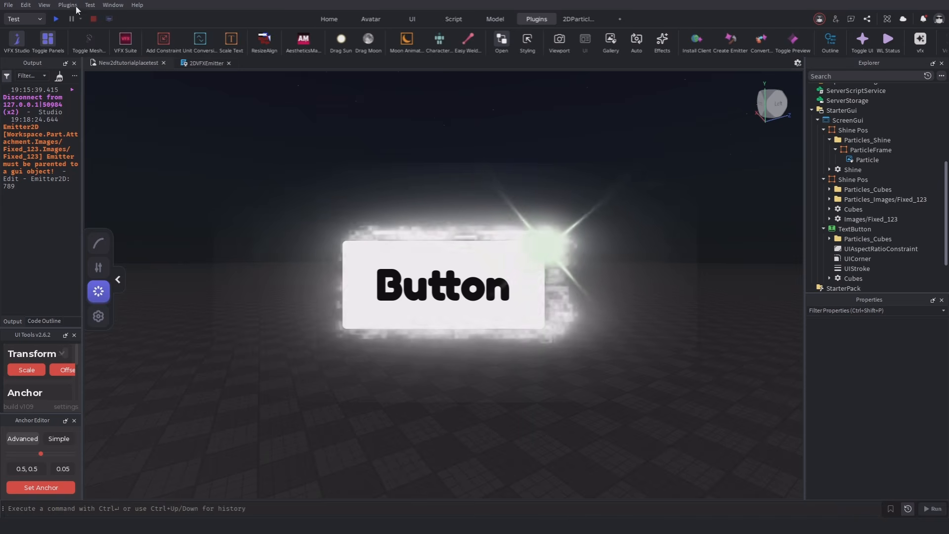
left_click(90, 6)
left_click(110, 32)
Center the TextButton and the Shine Pos frame with the Images/Fixed_123 emitter on the emulated screen, using anchor 0.5, 0.5.
left_click(850, 231)
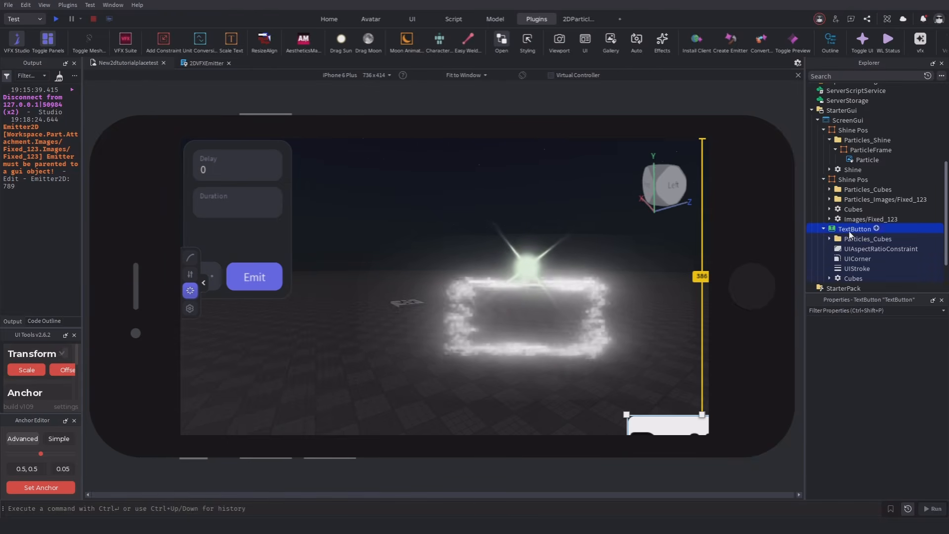
left_click(49, 489)
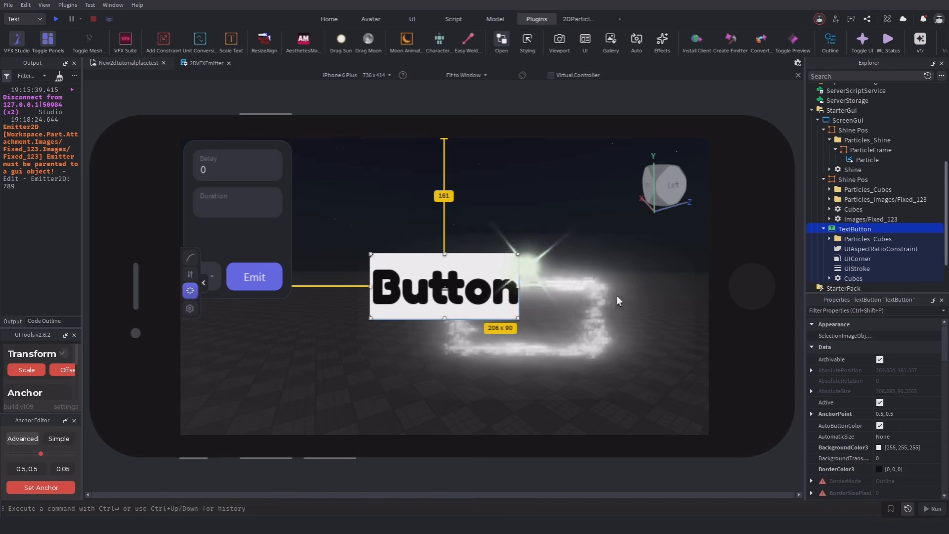
left_click(846, 181)
left_click(60, 487)
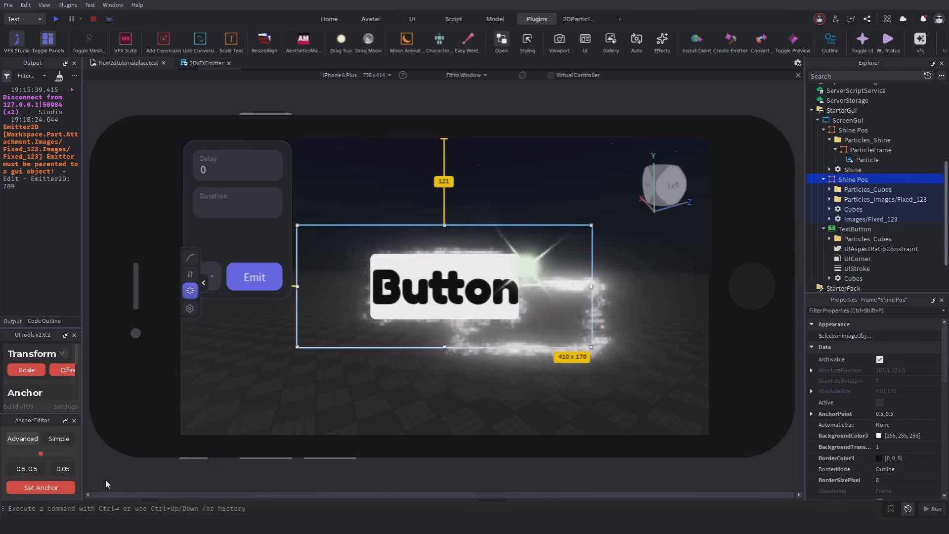
left_click(453, 420)
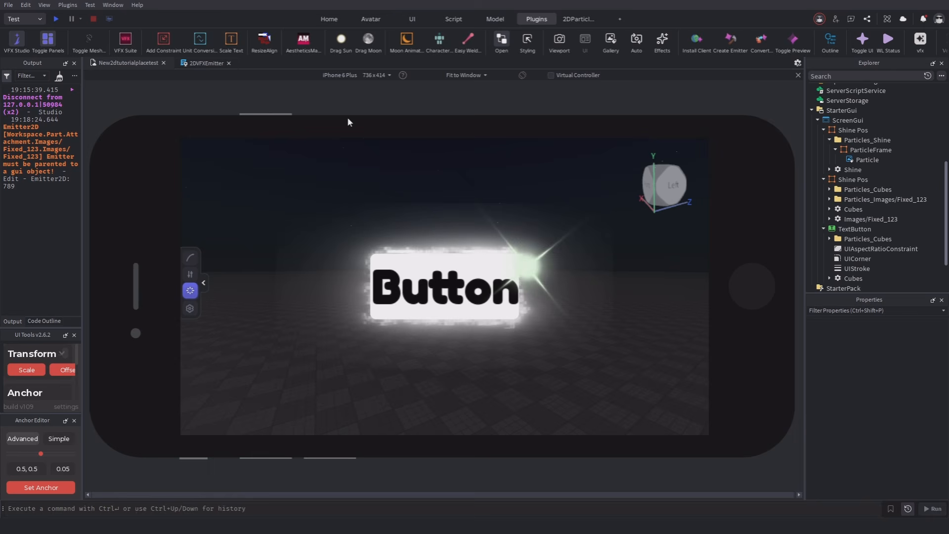
Preview the button effects on the iPad 8th Generation, iPhone 14 and Samsung Galaxy Tab S11 emulated screens.
left_click(348, 76)
left_click(284, 186)
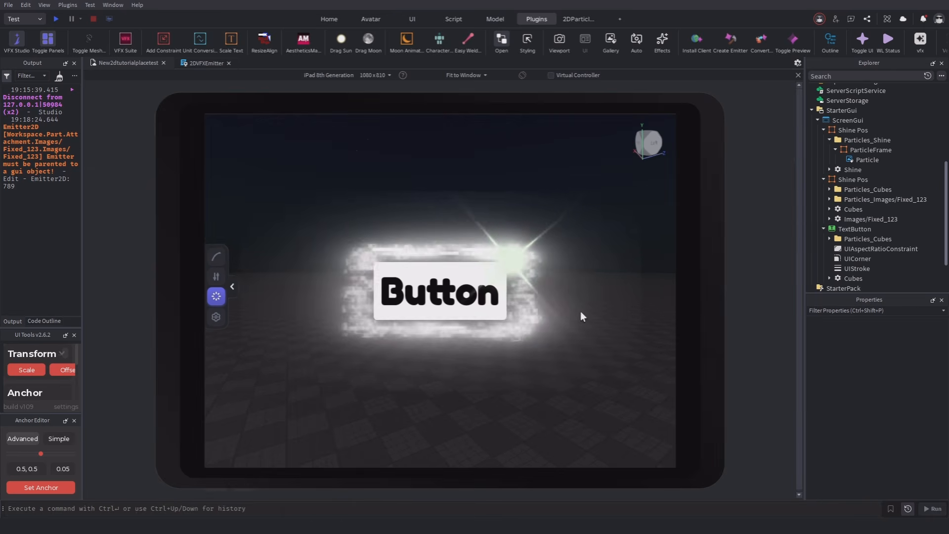
left_click(349, 75)
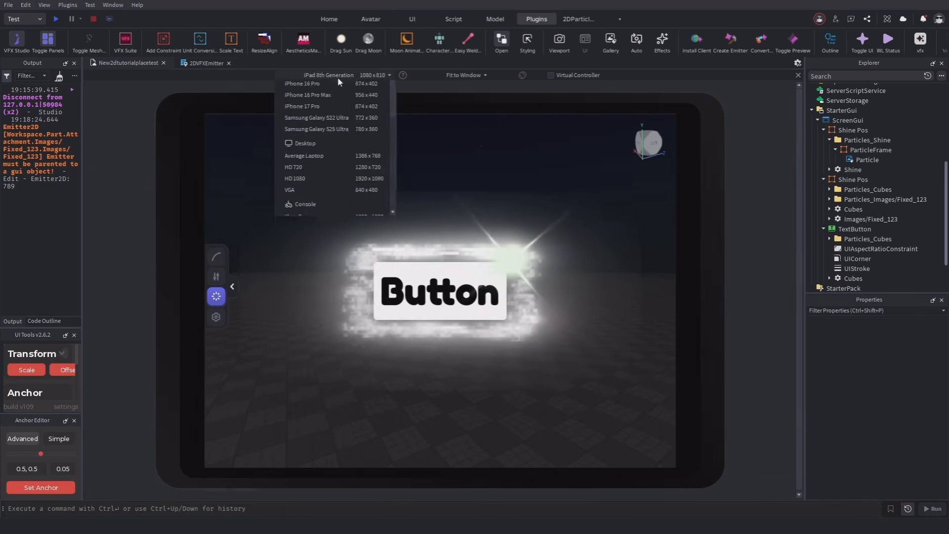
left_click(317, 261)
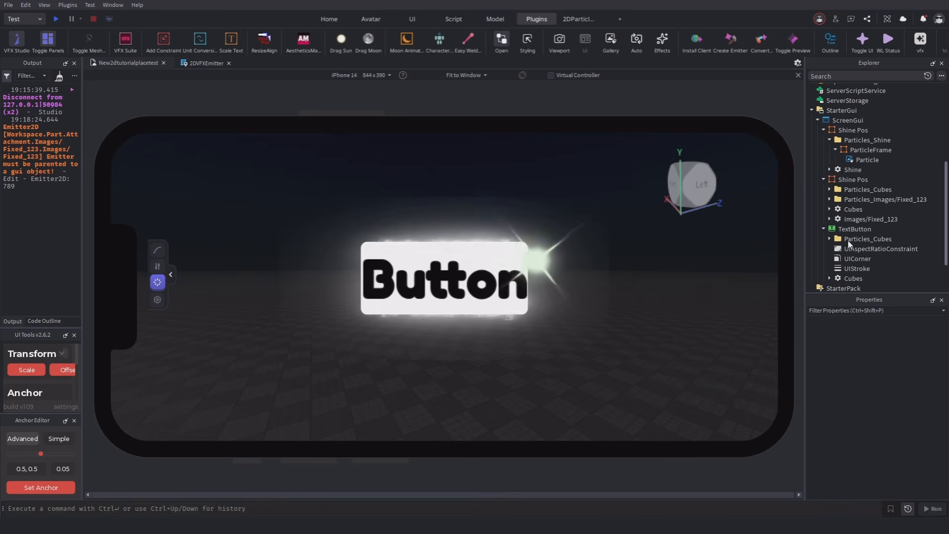
left_click(360, 75)
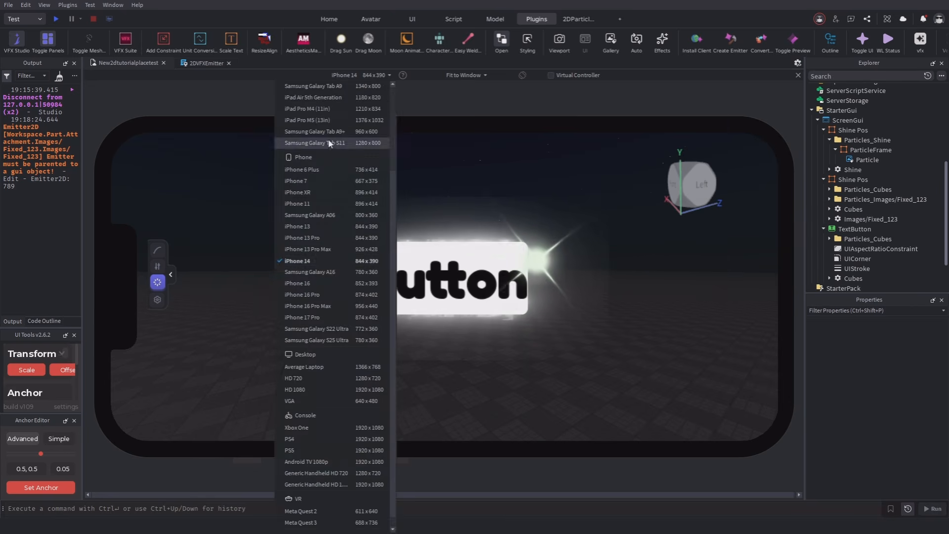
left_click(383, 239)
left_click(561, 348)
left_click(532, 308)
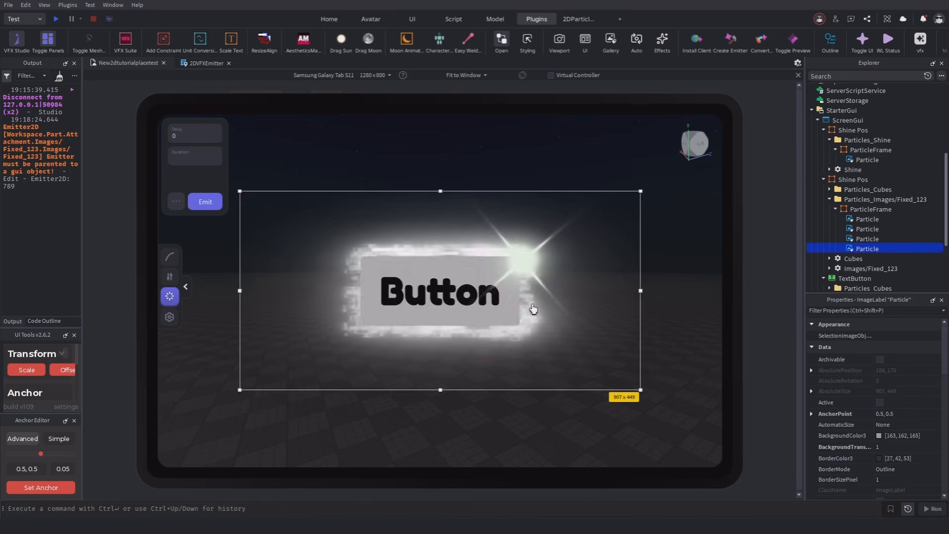
left_click(496, 394)
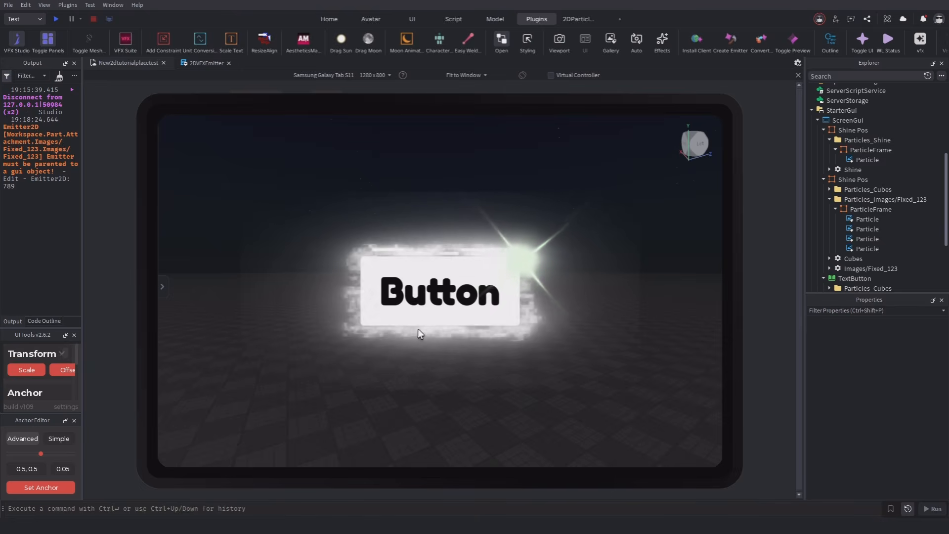
Start a playtest and activate the on-screen button three times to check its cube burst effects.
left_click(56, 19)
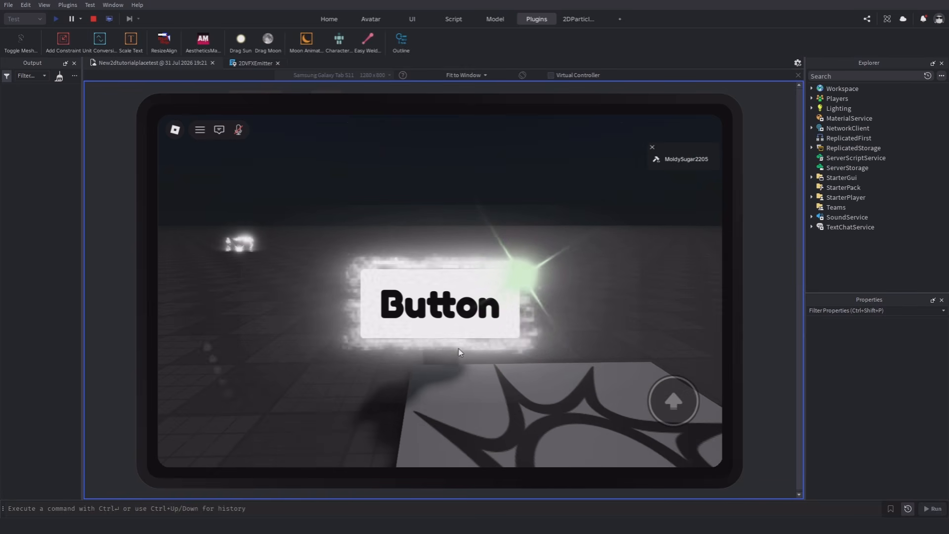
left_click(438, 309)
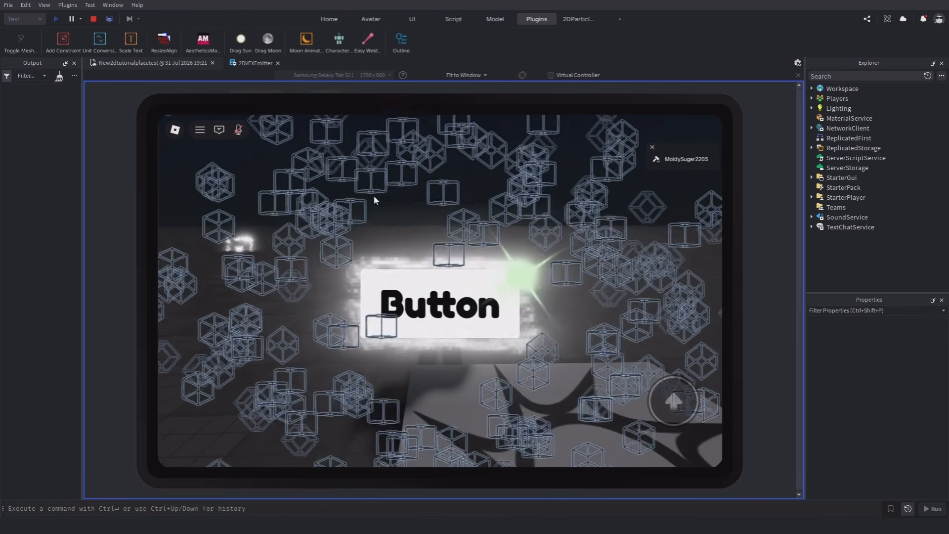
left_click(479, 311)
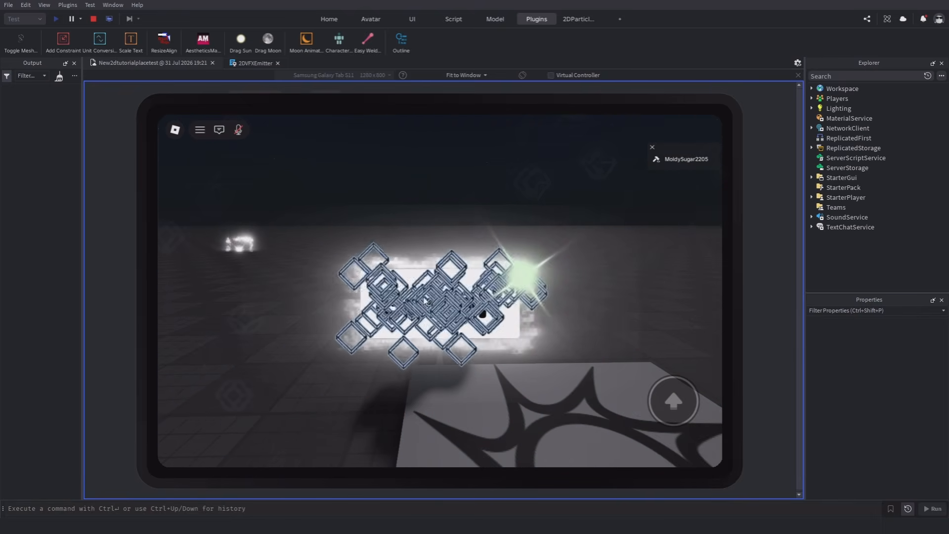
left_click(435, 304)
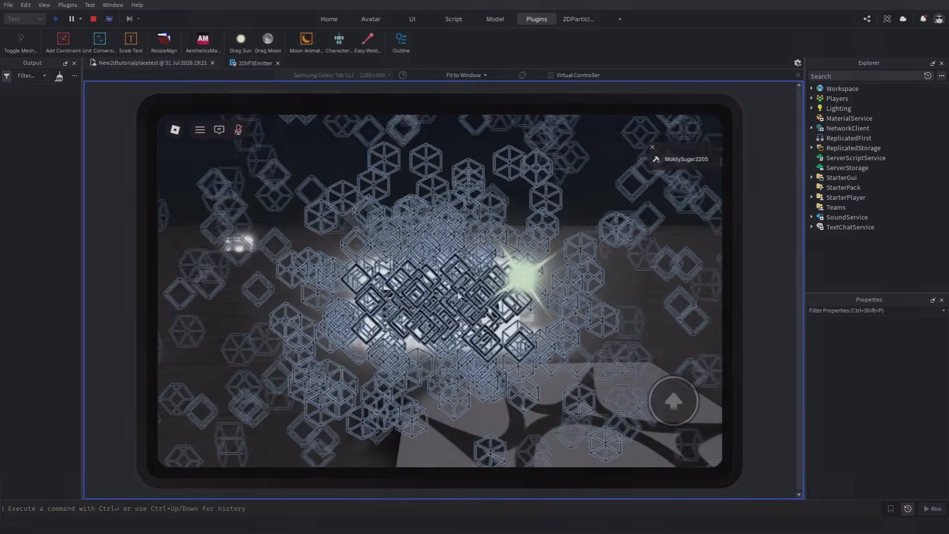